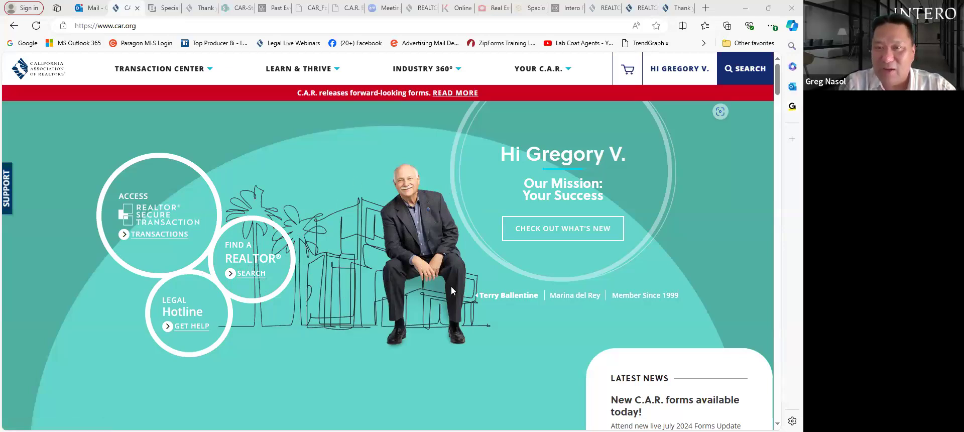
- Reload the car.org home page and open the New Forms & Business Practice Resources update
mouse_move(505, 297)
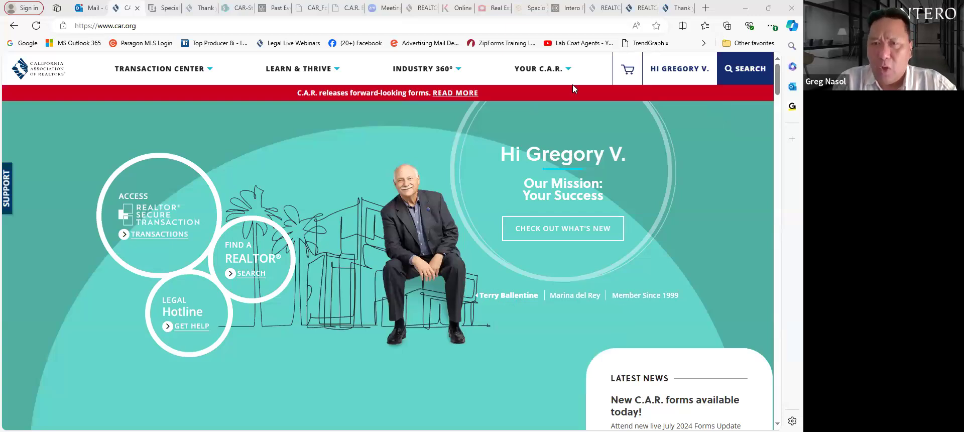
click(145, 73)
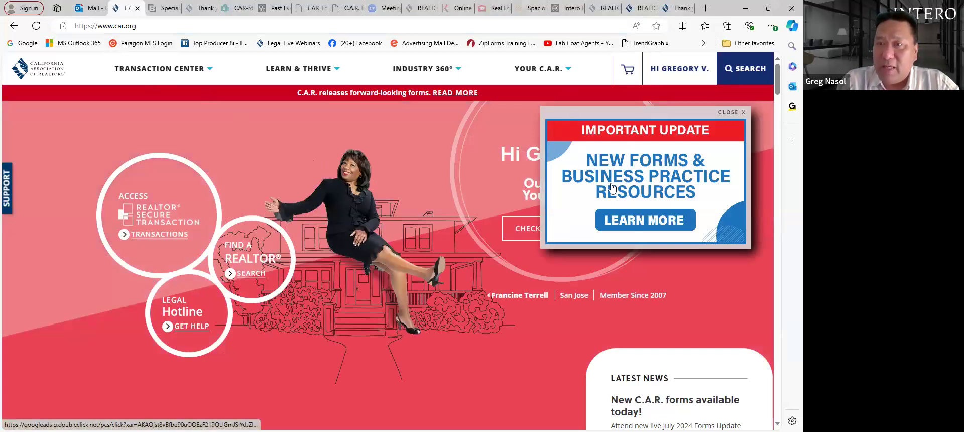
click(639, 220)
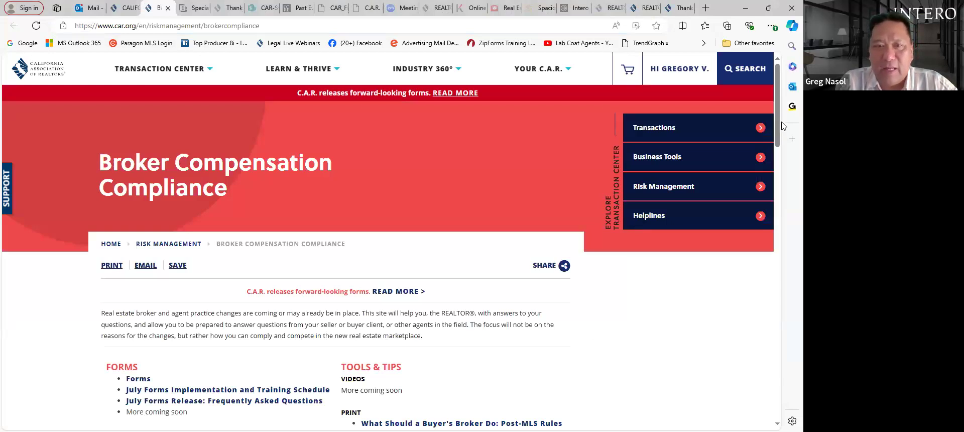
- Scroll the Broker Compensation Compliance page down to its Forms, Tools & Tips and Training sections
scroll(784, 128, down, 4)
drag(784, 130, 784, 136)
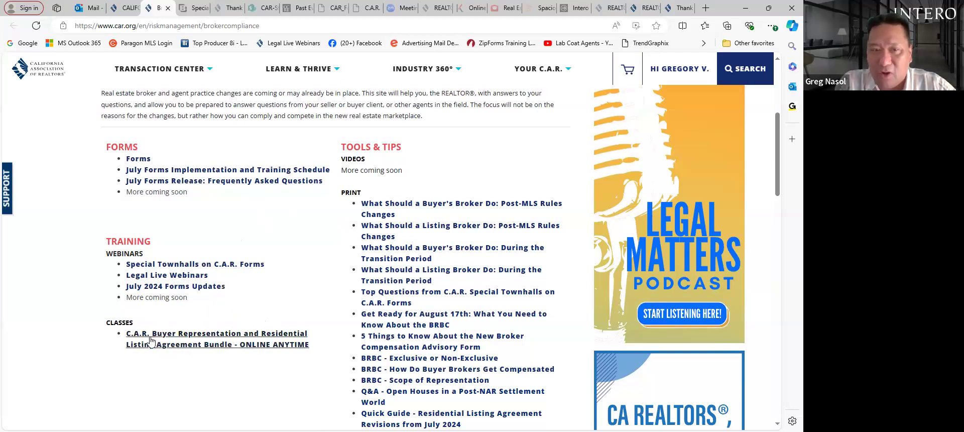
- Review the Buyer Representation and Residential Listing Agreement Bundle class store page, then close that tab
click(186, 335)
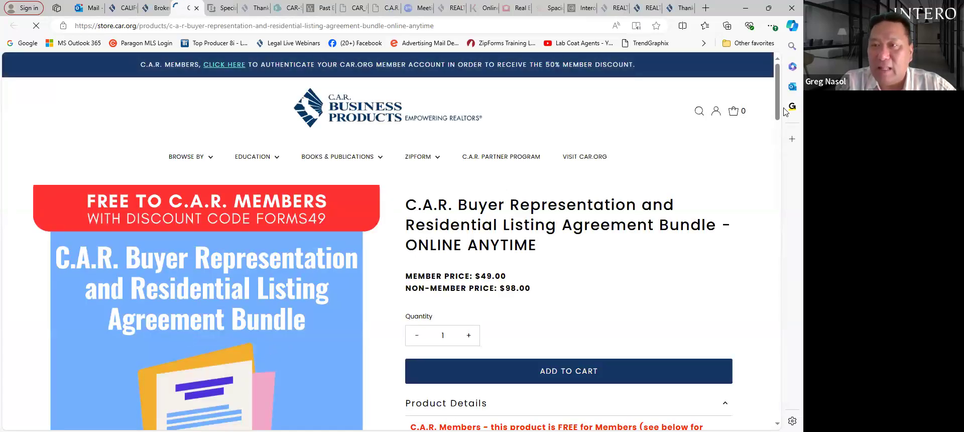
scroll(780, 132, down, 3)
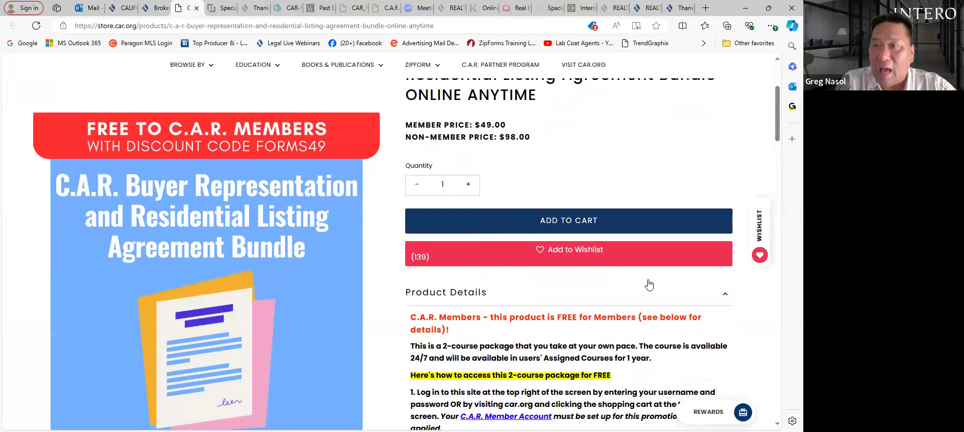
drag(774, 112, 780, 258)
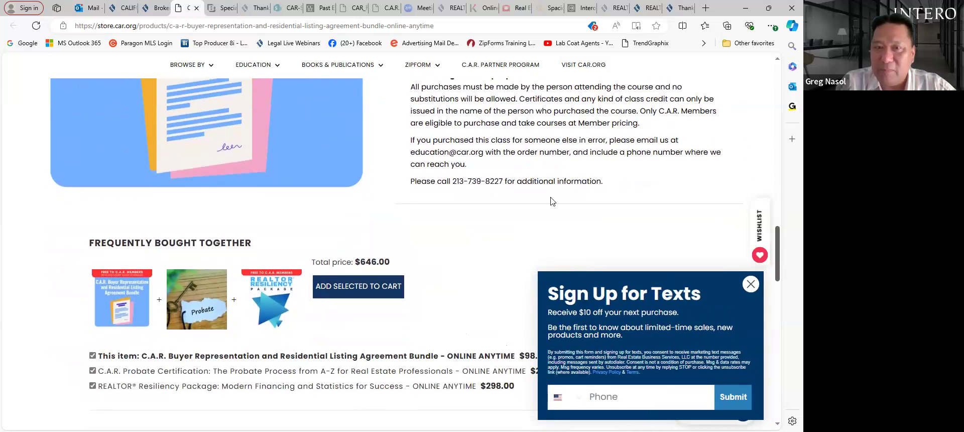
scroll(395, 274, up, 1)
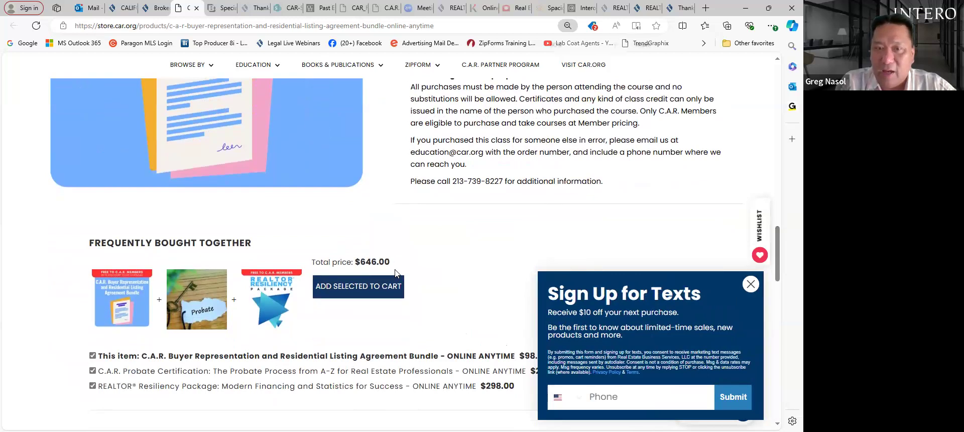
scroll(394, 274, up, 6)
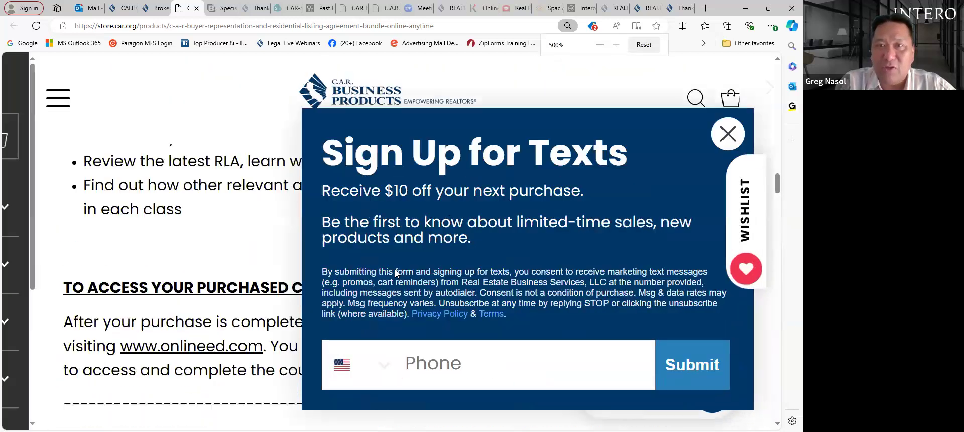
scroll(377, 275, down, 4)
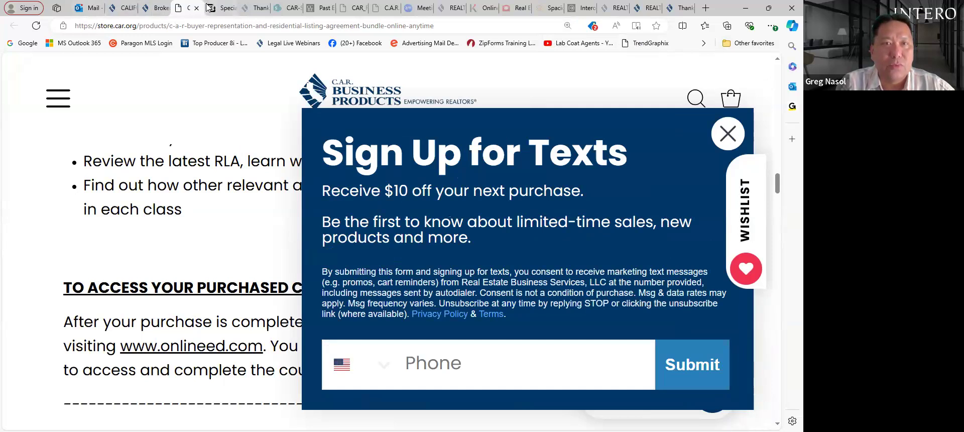
click(154, 7)
click(196, 11)
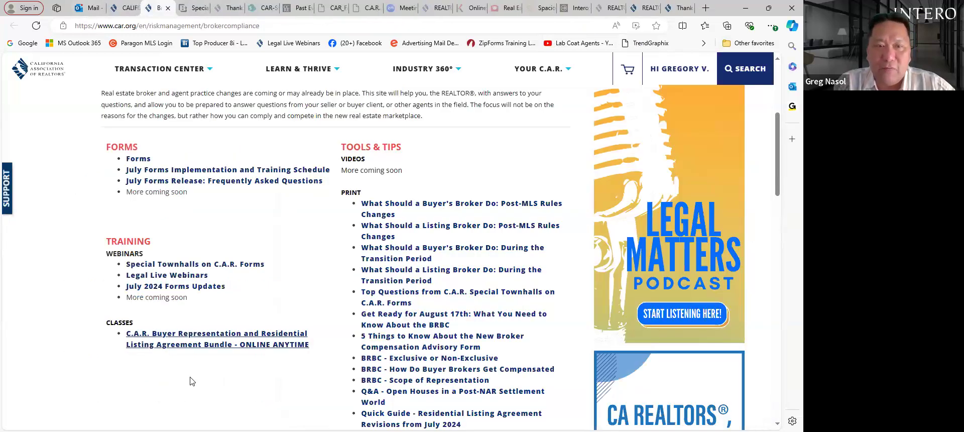
- Open Special Townhalls on C.A.R. Forms and scroll through its recorded sessions table and video
click(240, 266)
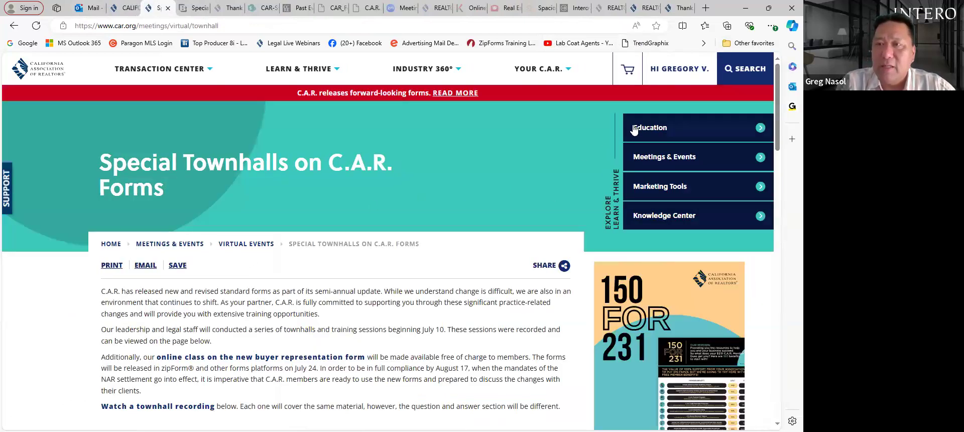
scroll(779, 164, down, 6)
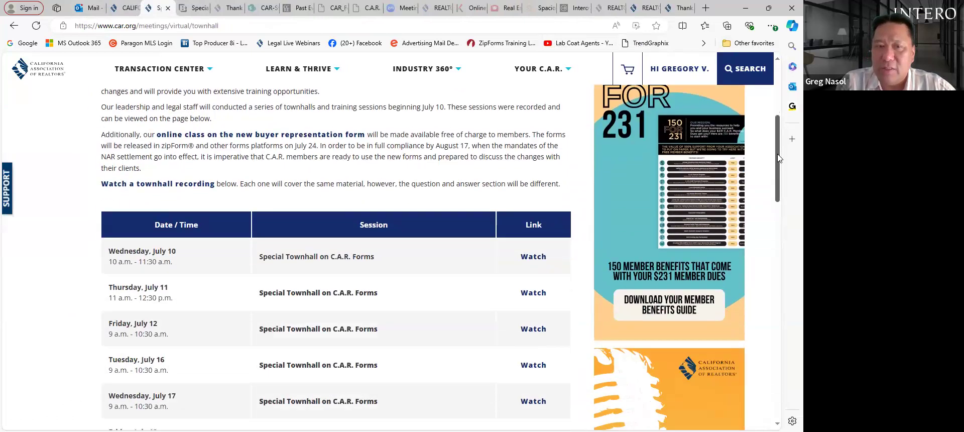
drag(779, 164, 778, 169)
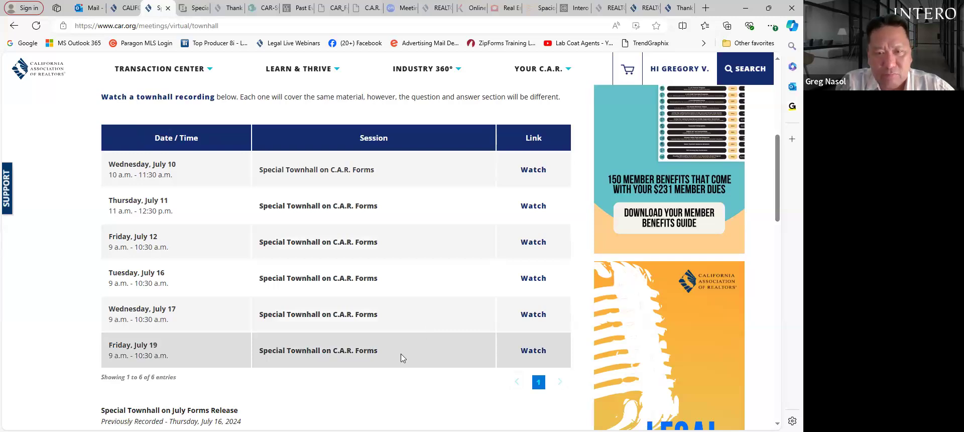
drag(779, 196, 783, 236)
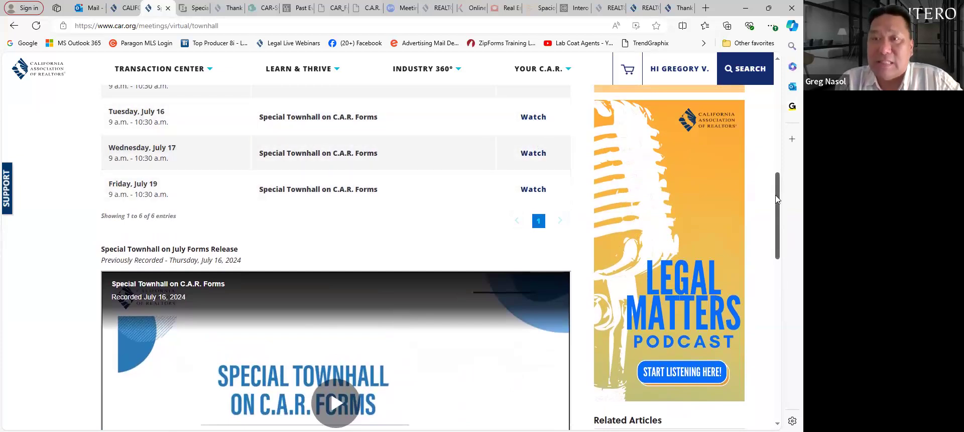
scroll(775, 198, up, 10)
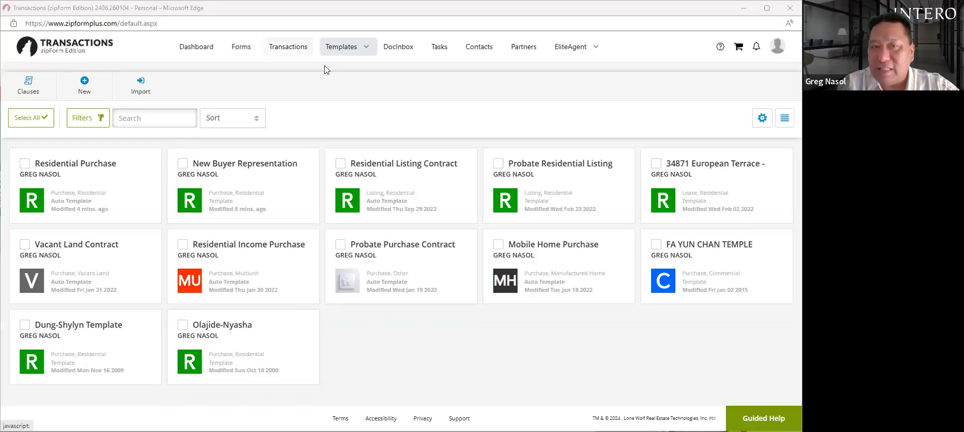
click(288, 47)
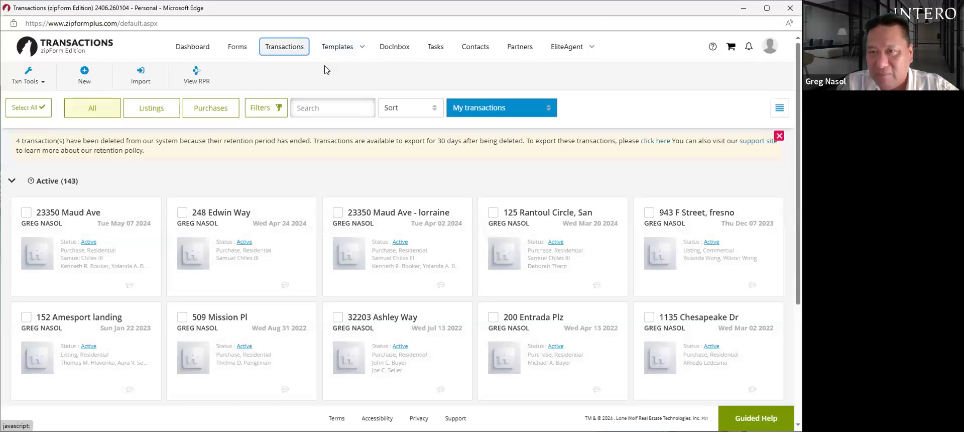
mouse_move(324, 69)
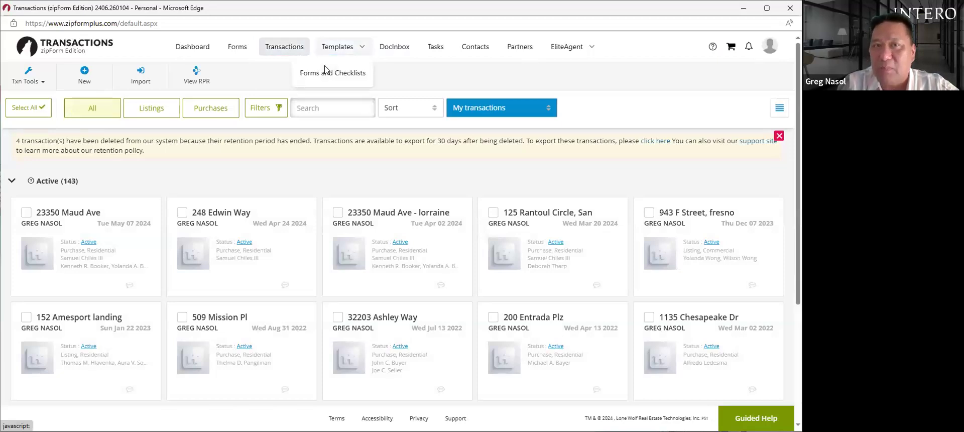
click(330, 74)
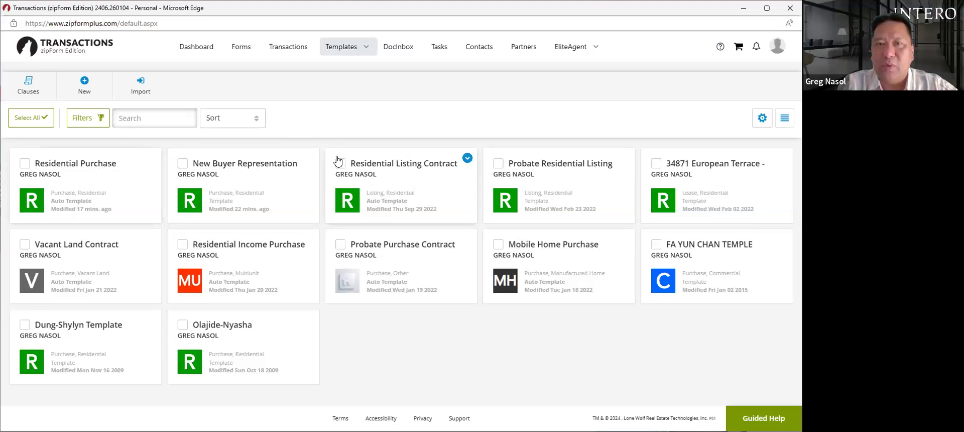
- Open the Residential Purchase template to list its documents, starting with the Cover Sheet
click(106, 163)
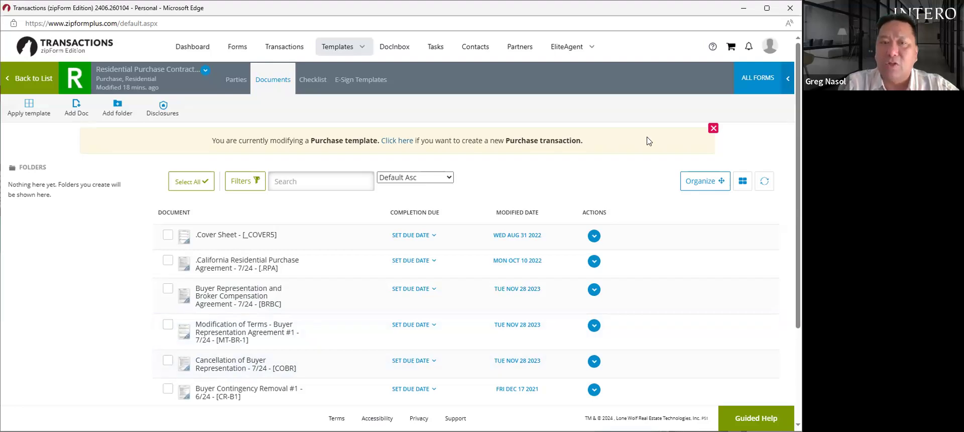
click(251, 236)
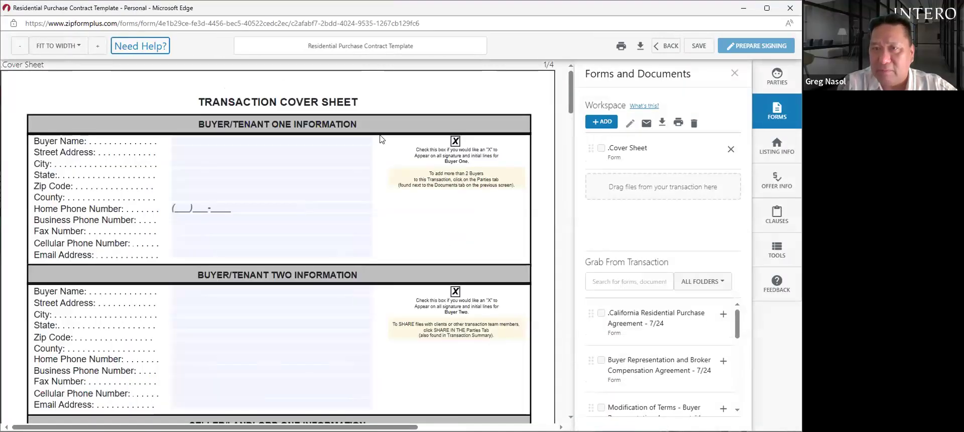
drag(570, 104, 570, 106)
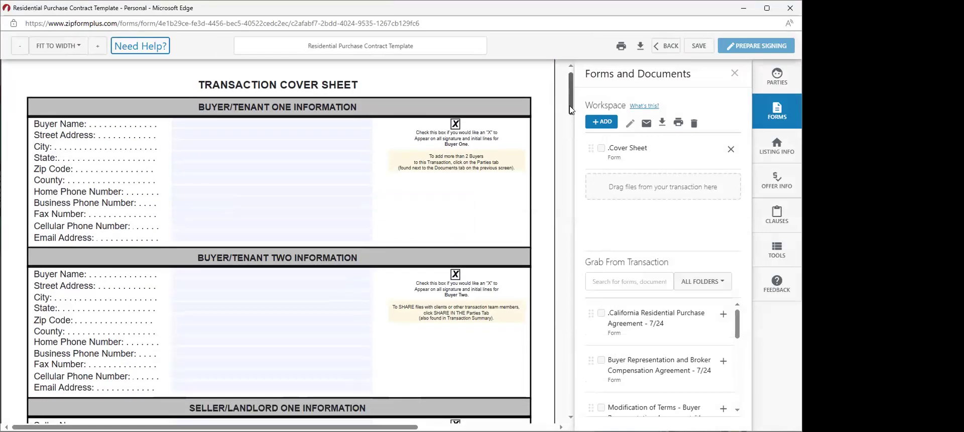
scroll(362, 133, down, 1)
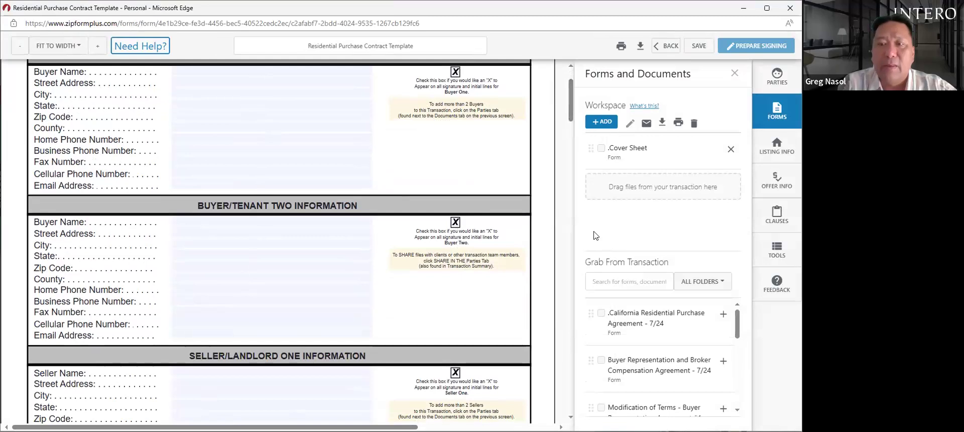
drag(571, 121, 577, 195)
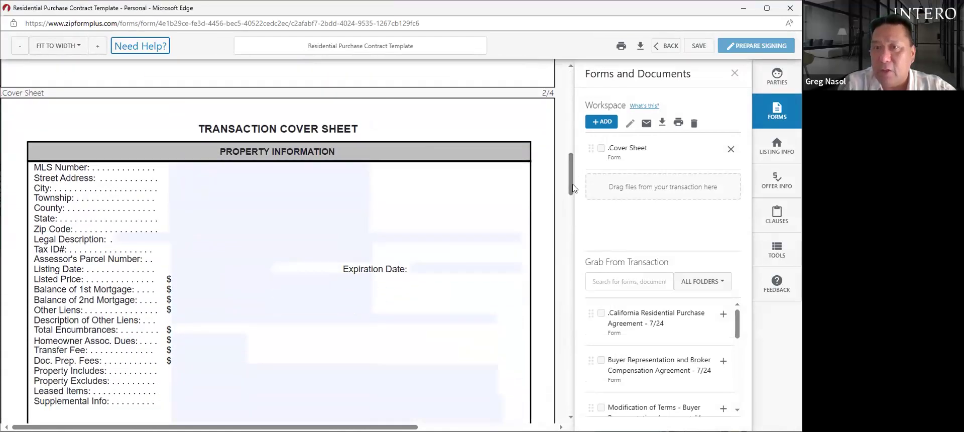
drag(571, 188, 572, 194)
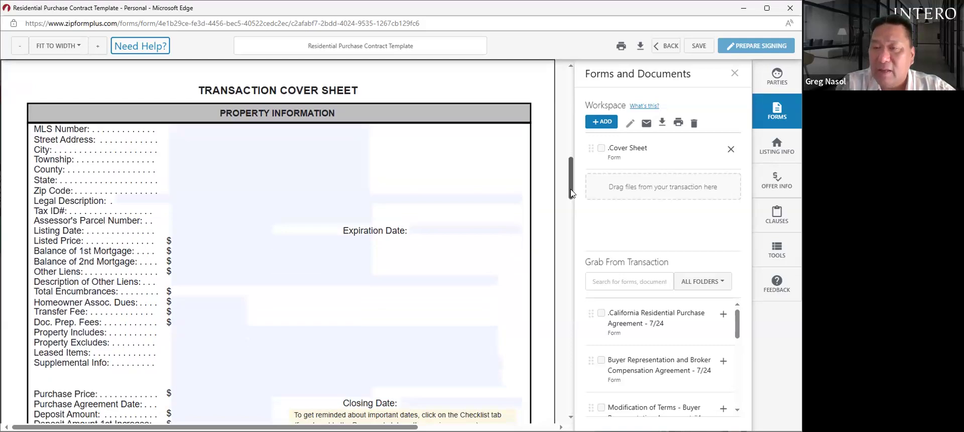
drag(571, 193, 566, 275)
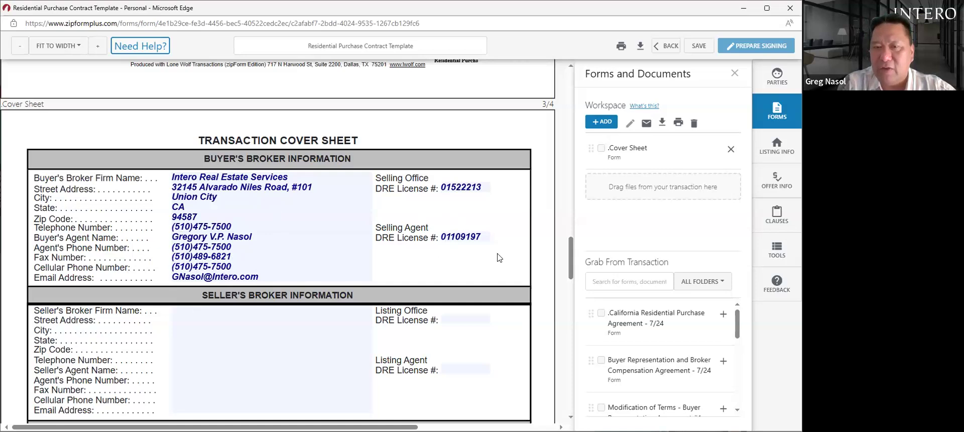
drag(571, 267, 577, 325)
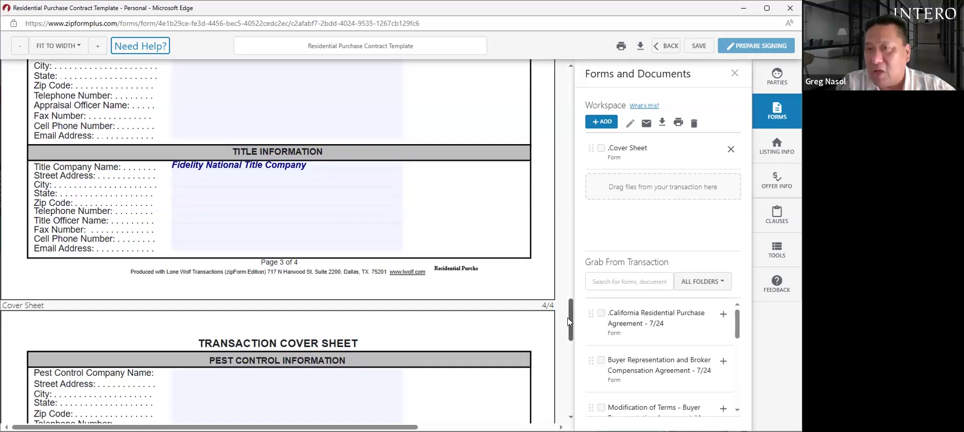
drag(570, 321, 571, 365)
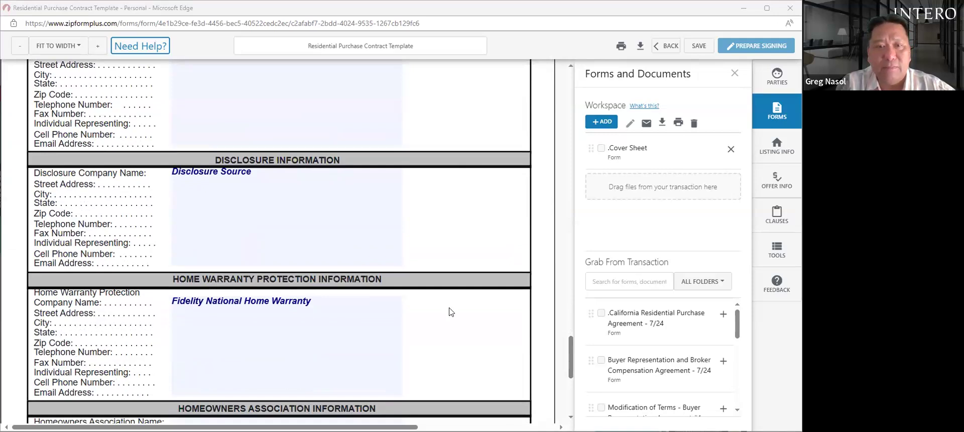
drag(569, 352, 570, 324)
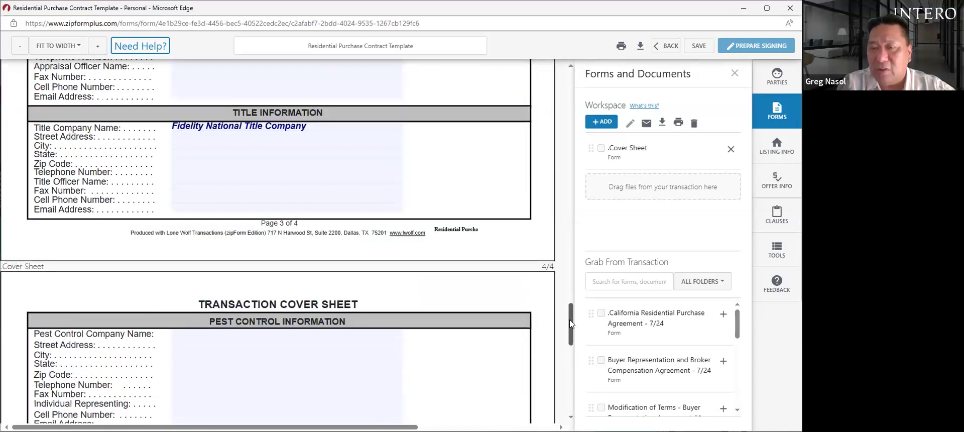
drag(570, 324, 556, 258)
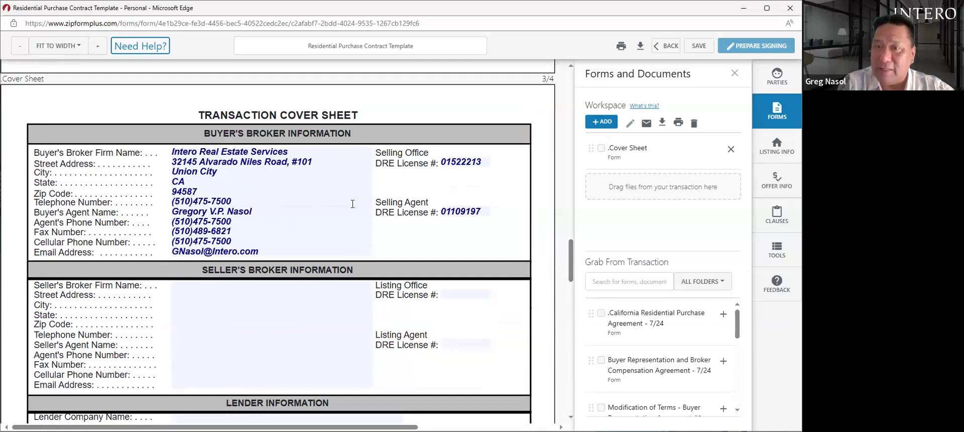
drag(571, 261, 635, 68)
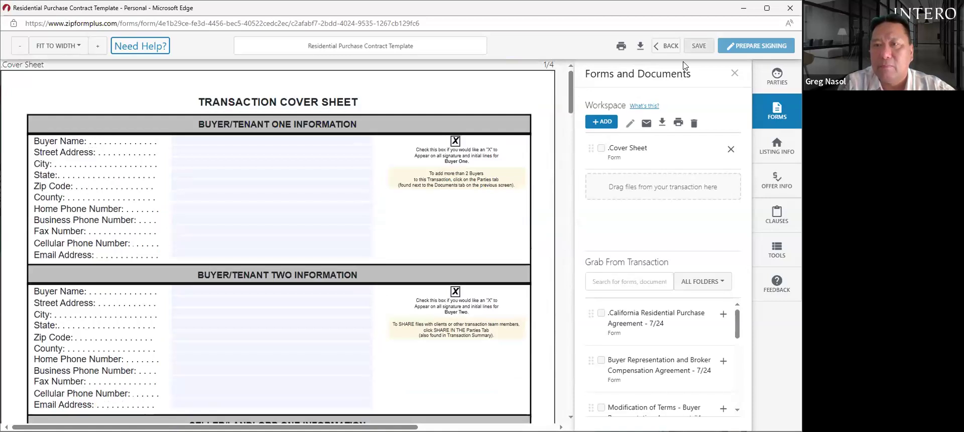
- Save the cover sheet and open the California Residential Purchase Agreement - 7/24 in a new workspace
click(693, 46)
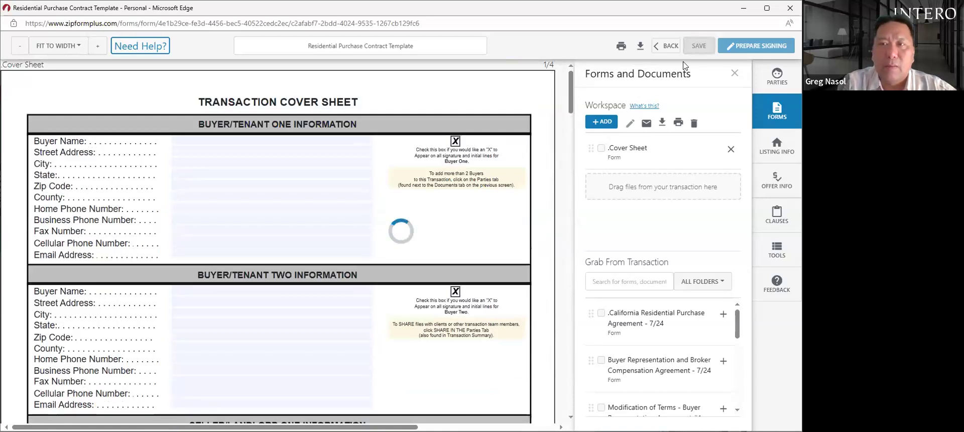
click(673, 46)
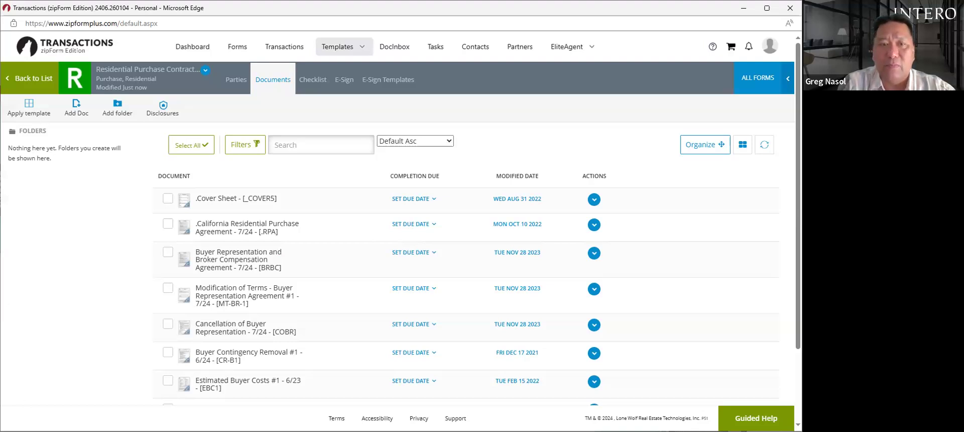
click(234, 233)
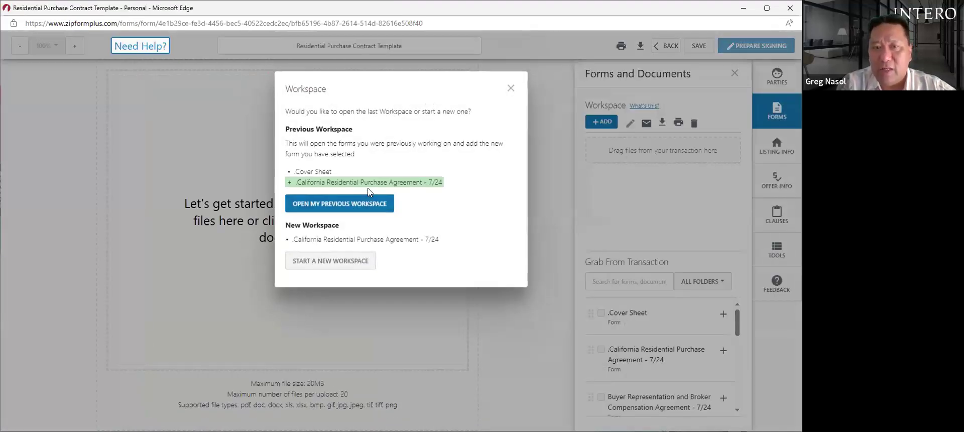
click(332, 261)
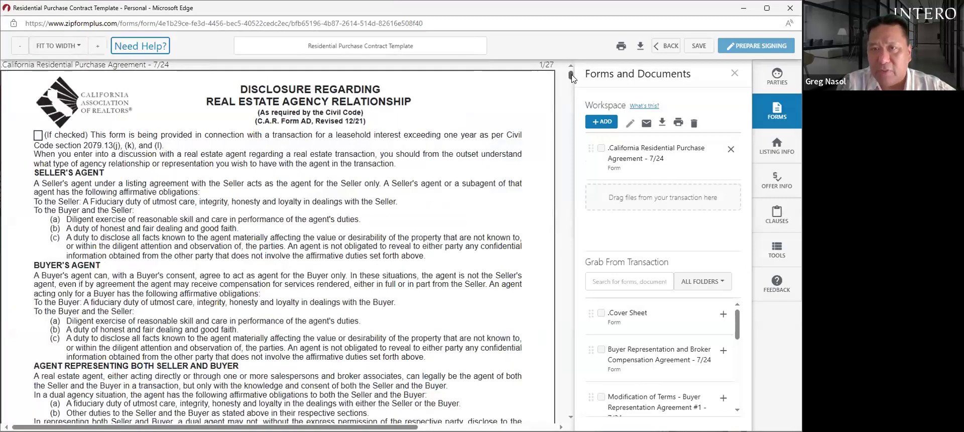
drag(571, 78, 570, 85)
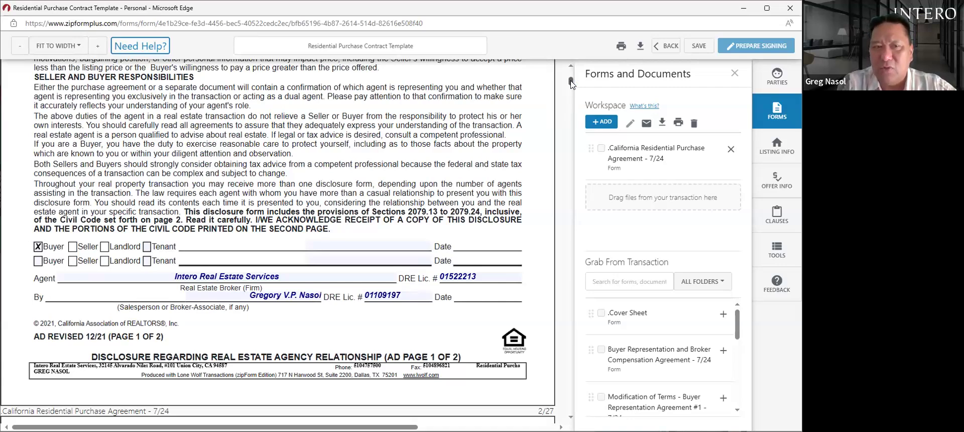
drag(571, 84, 571, 102)
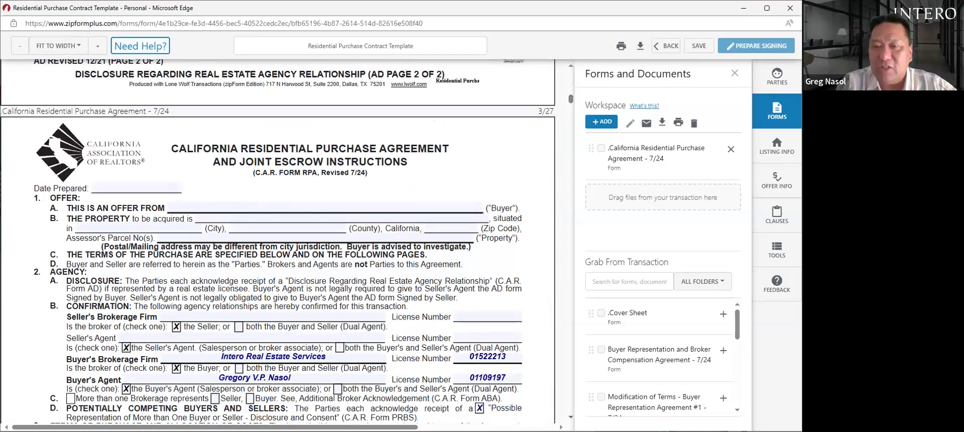
scroll(566, 415, down, 2)
scroll(278, 241, down, 5)
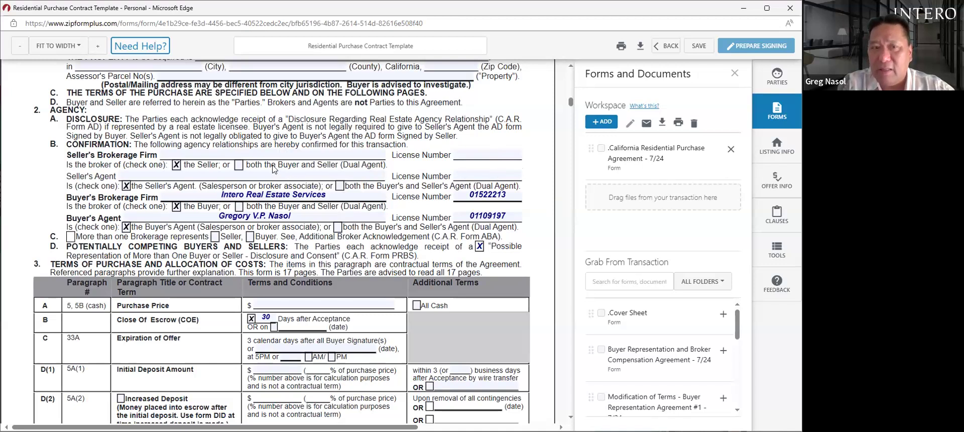
click(239, 165)
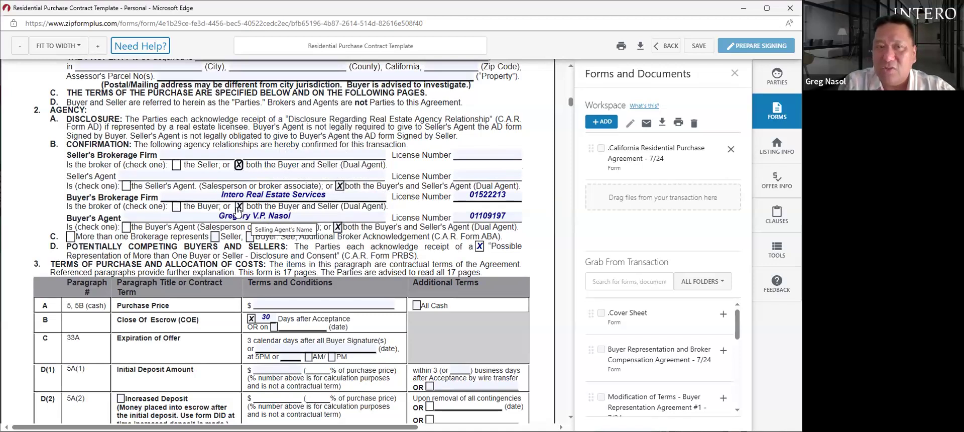
click(239, 164)
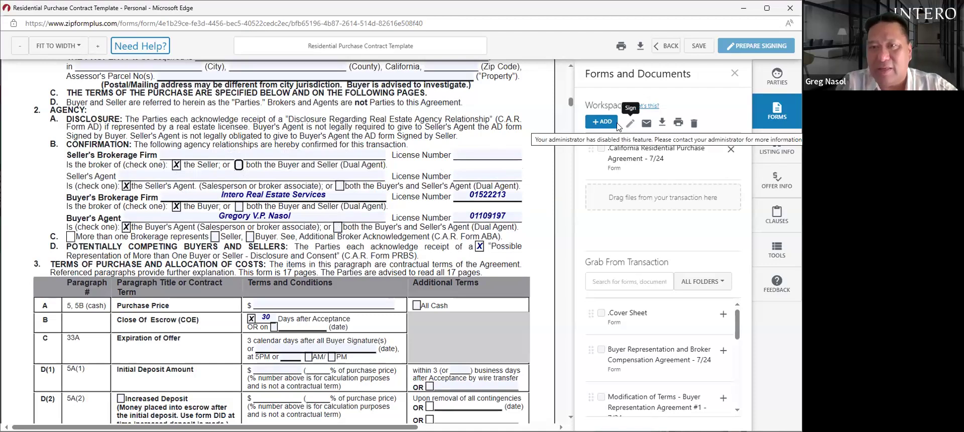
scroll(569, 104, down, 1)
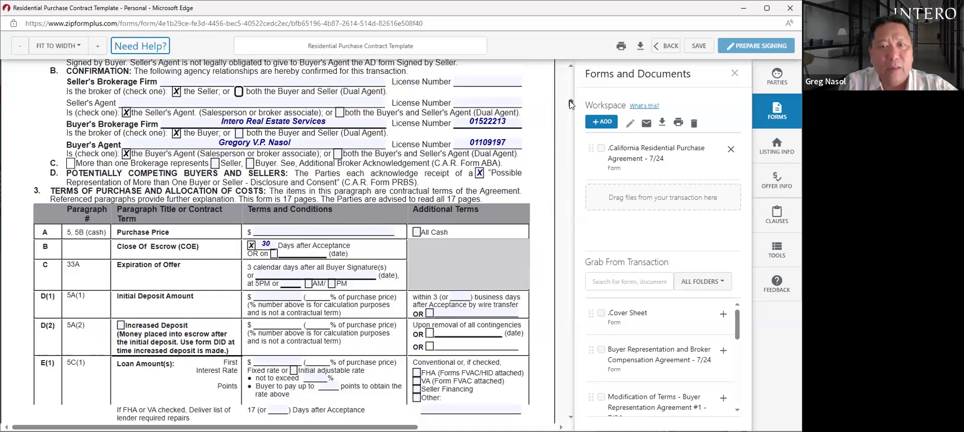
- Set D(1) initial deposit to within 1 business day after acceptance, leaving the other-time field blank
scroll(387, 201, down, 2)
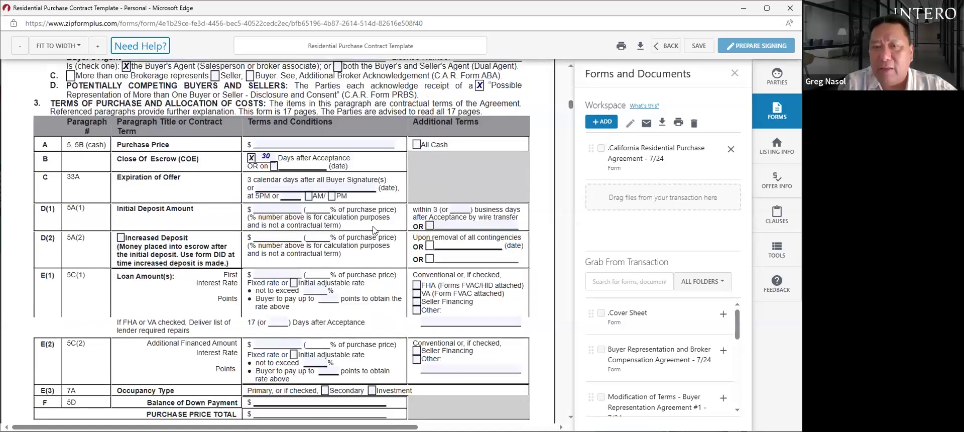
click(460, 210)
click(460, 210)
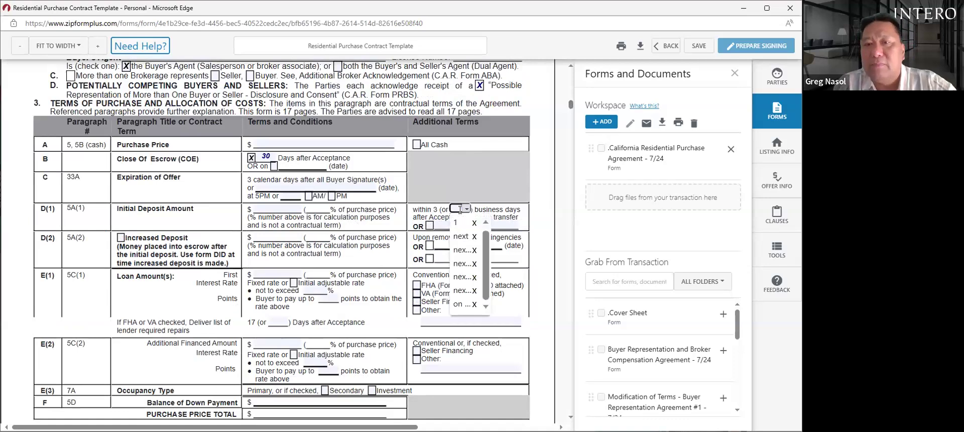
click(462, 224)
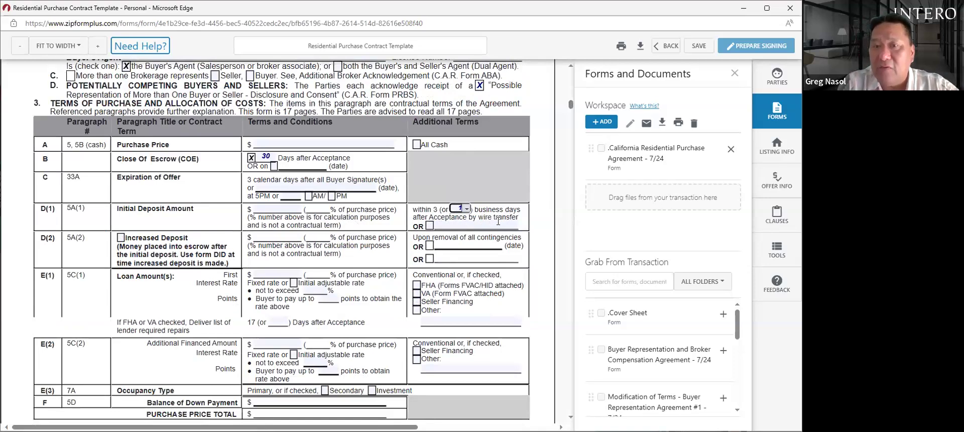
key(Tab)
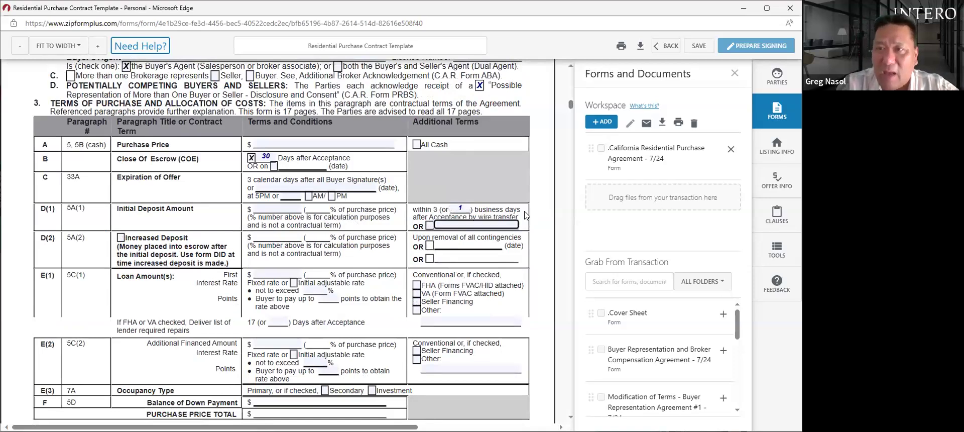
click(458, 208)
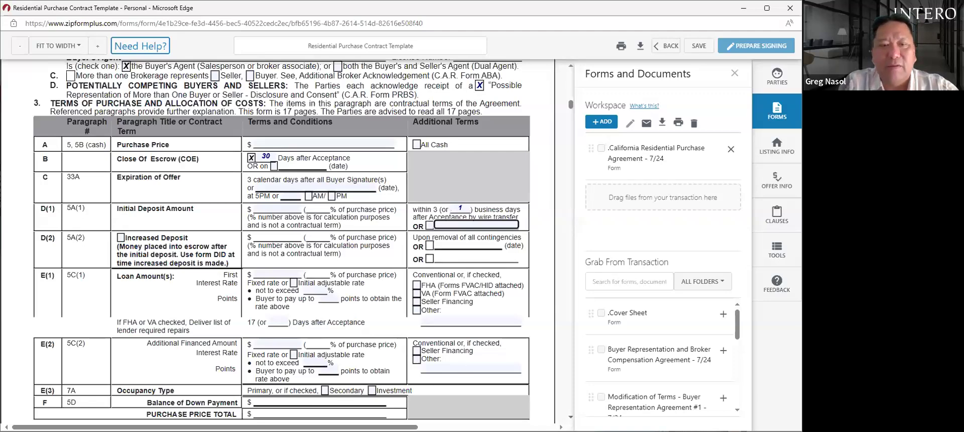
scroll(281, 241, down, 4)
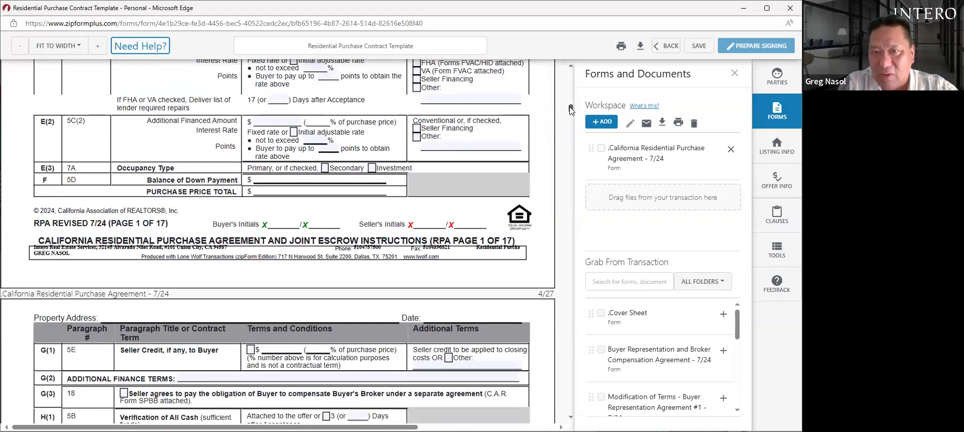
scroll(571, 110, down, 4)
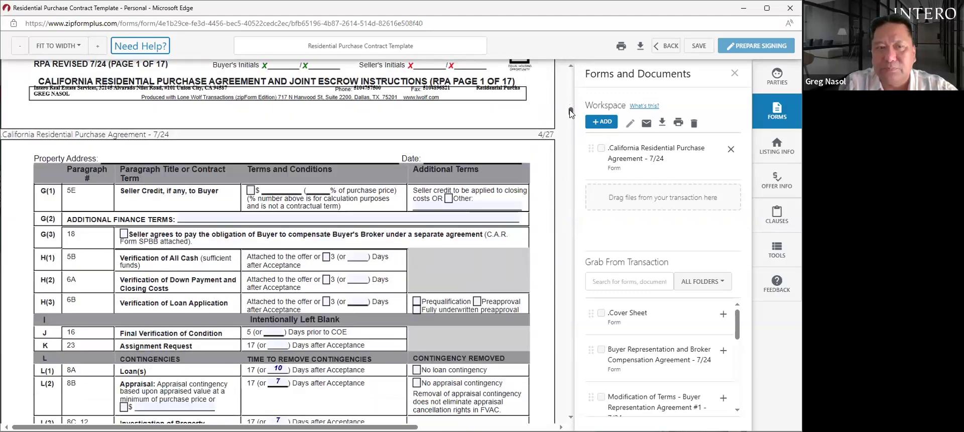
scroll(571, 113, down, 1)
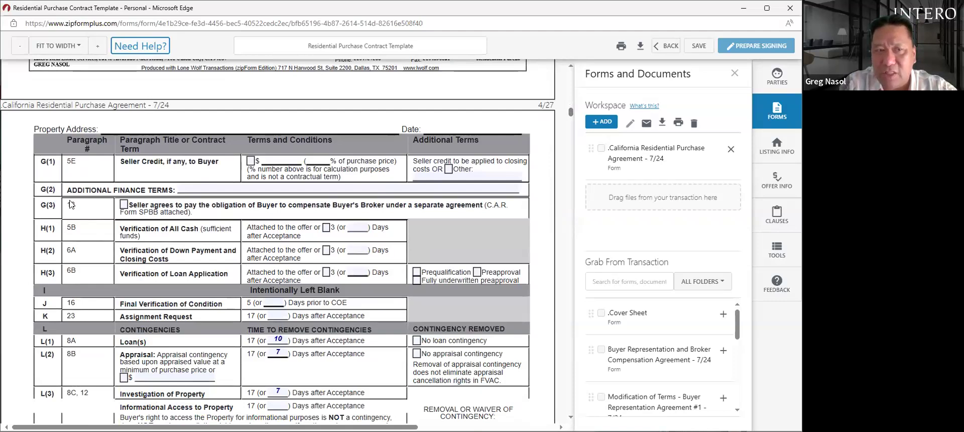
click(123, 205)
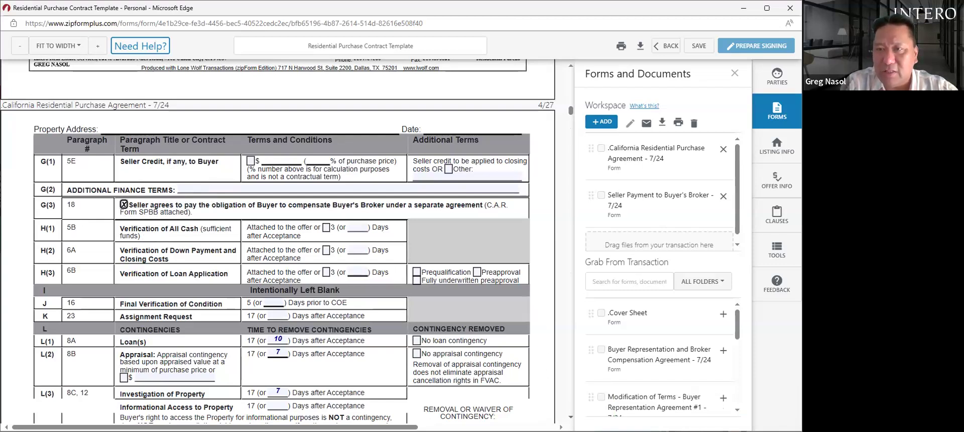
scroll(278, 241, down, 3)
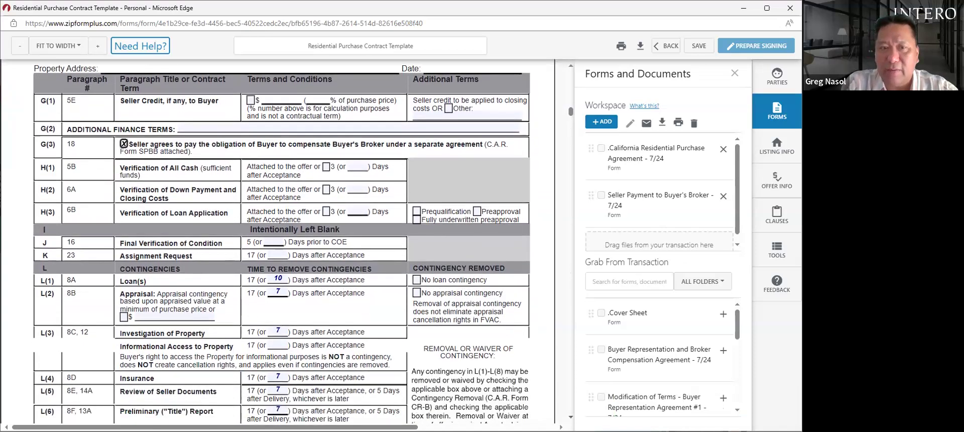
scroll(278, 241, down, 4)
scroll(251, 119, down, 1)
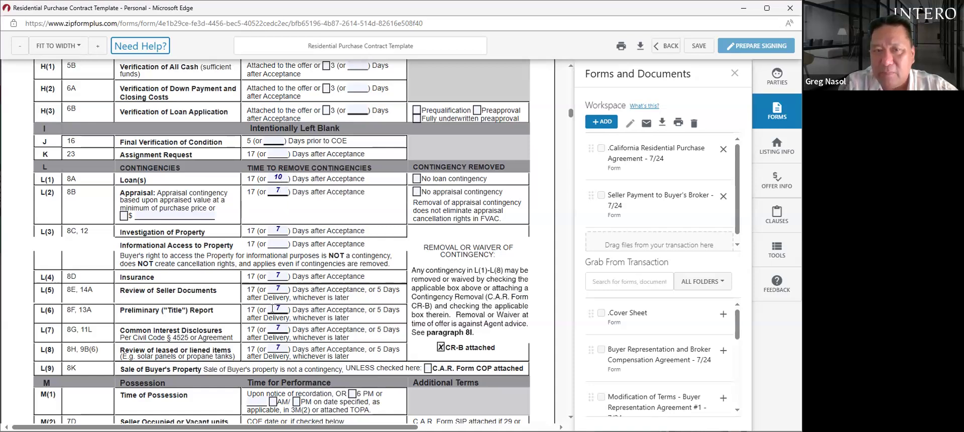
click(278, 275)
text(7)
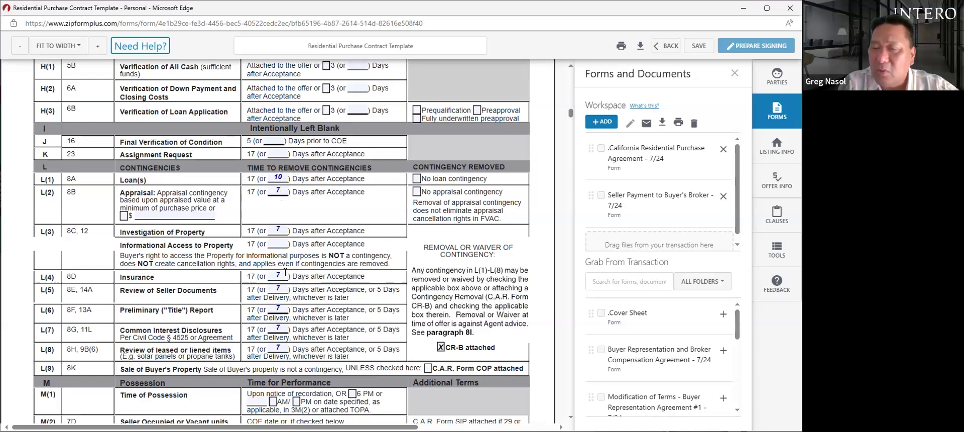
key(BackSpace)
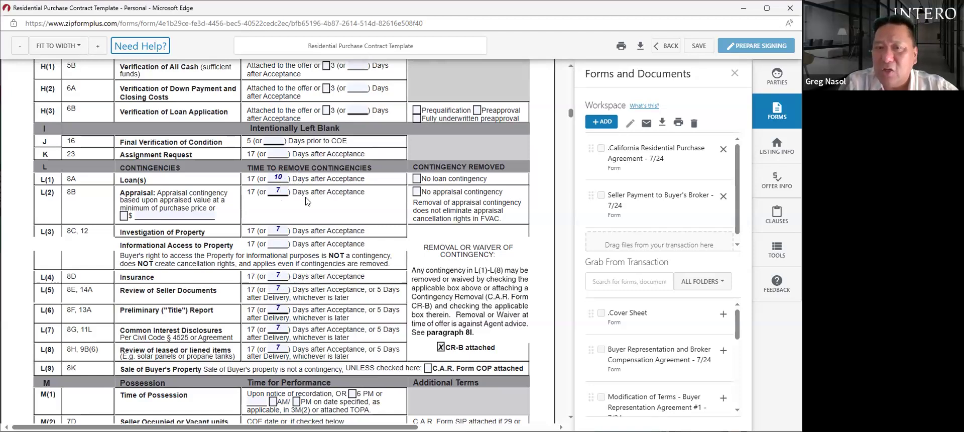
click(417, 181)
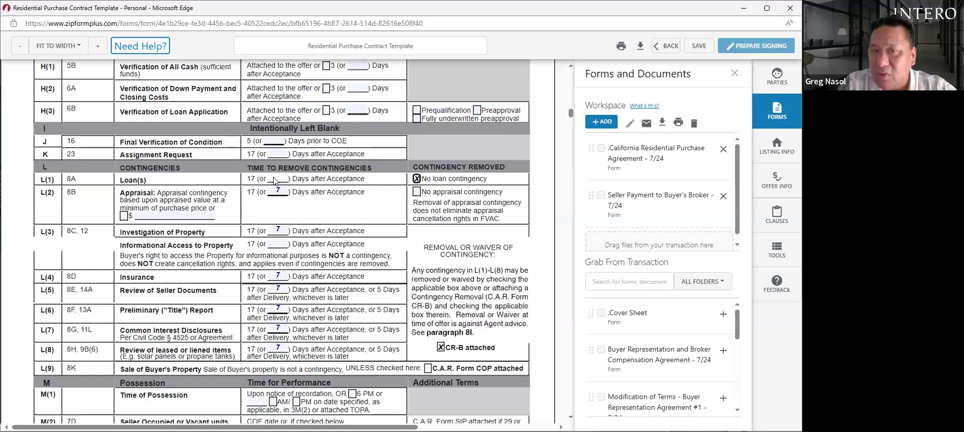
click(421, 180)
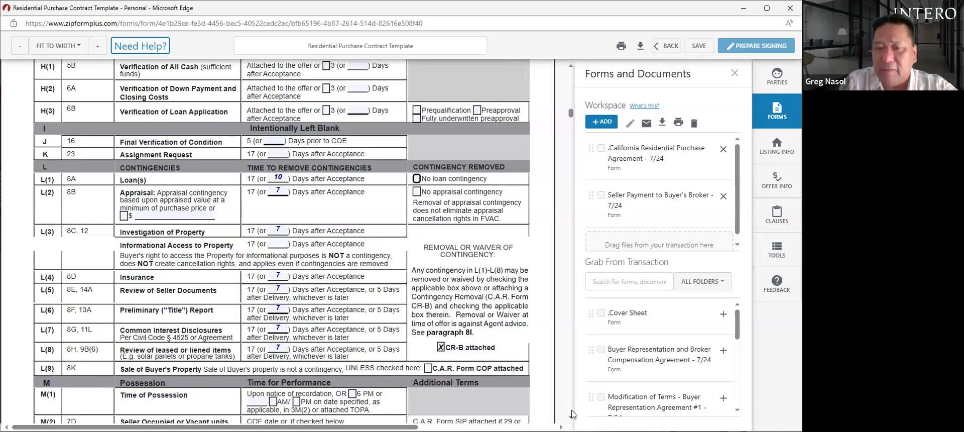
- Untick and re-tick the CR-B attached checkbox
scroll(281, 241, down, 4)
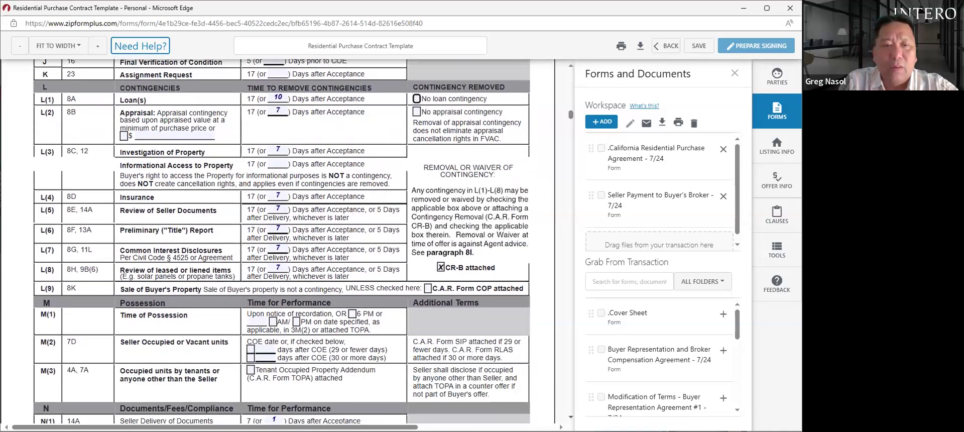
scroll(398, 344, down, 2)
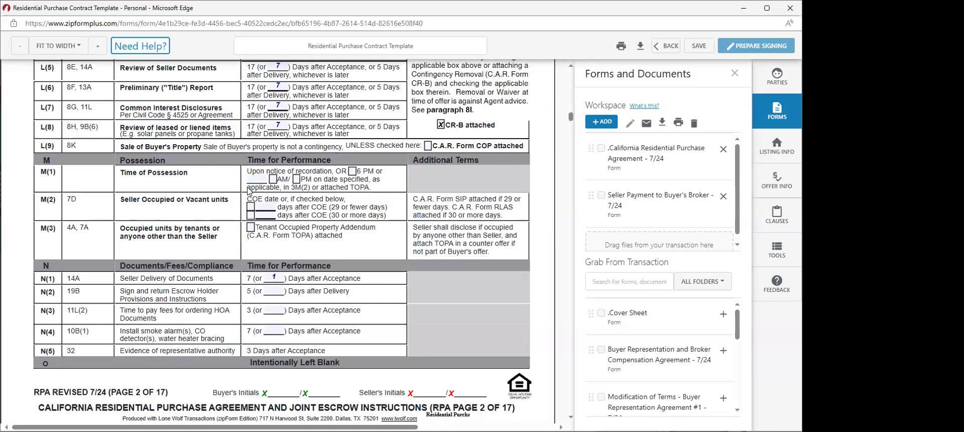
click(441, 126)
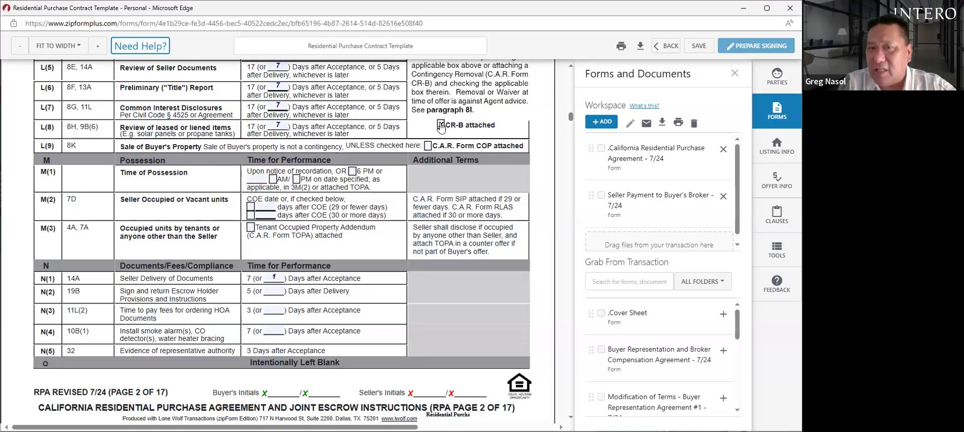
click(441, 125)
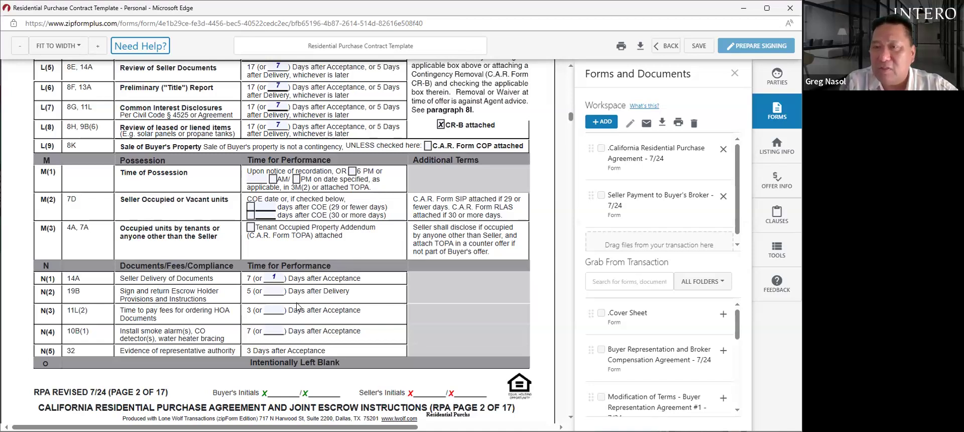
- Enter 1 day in the N(2) escrow instructions, N(3) HOA fees and N(4) smoke alarm blanks
click(277, 291)
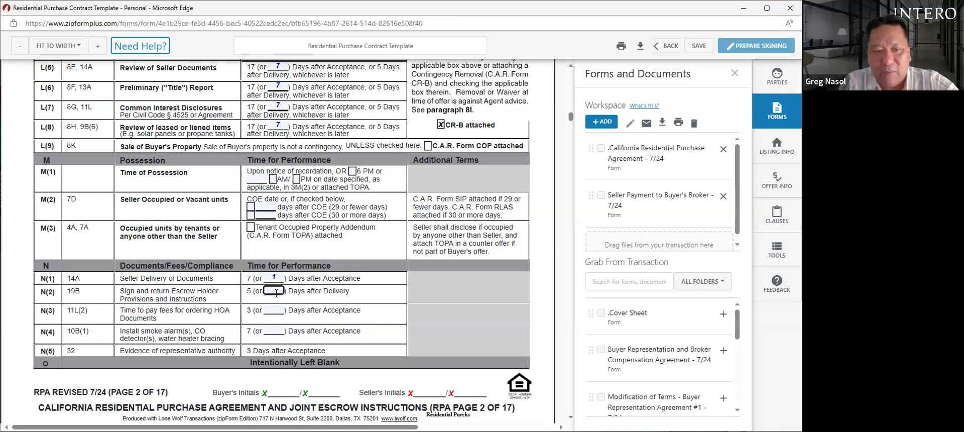
text(1)
click(275, 310)
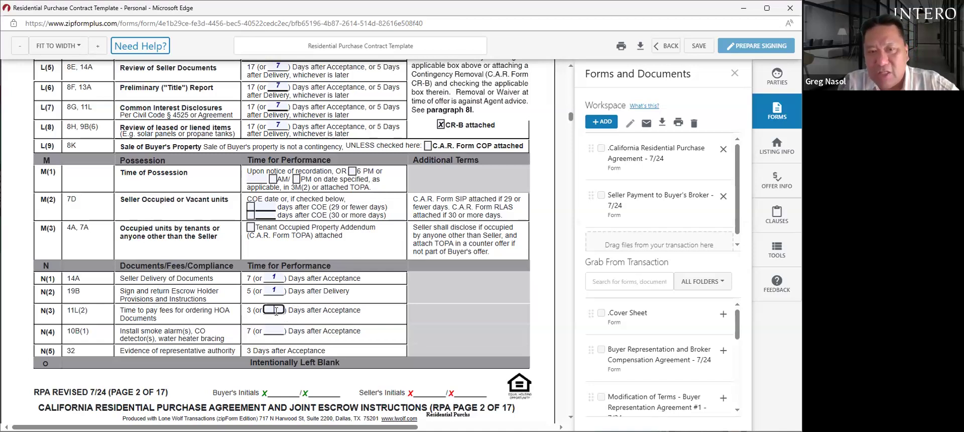
click(280, 329)
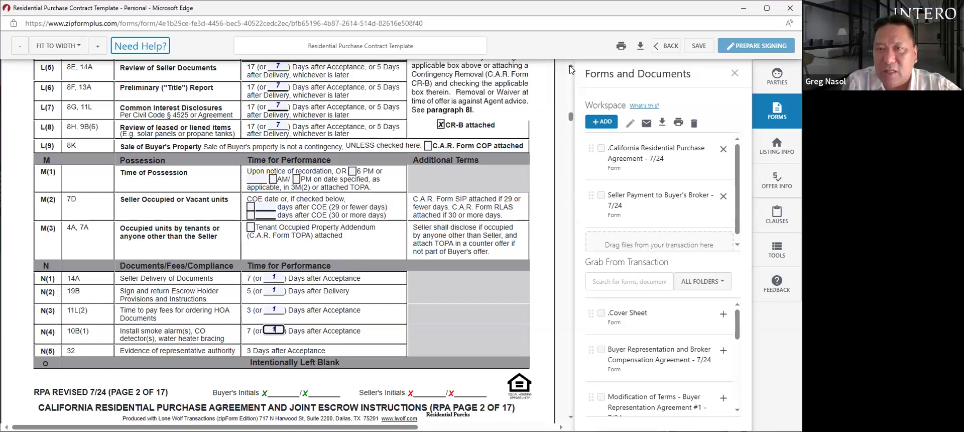
scroll(570, 68, up, 3)
scroll(569, 68, up, 1)
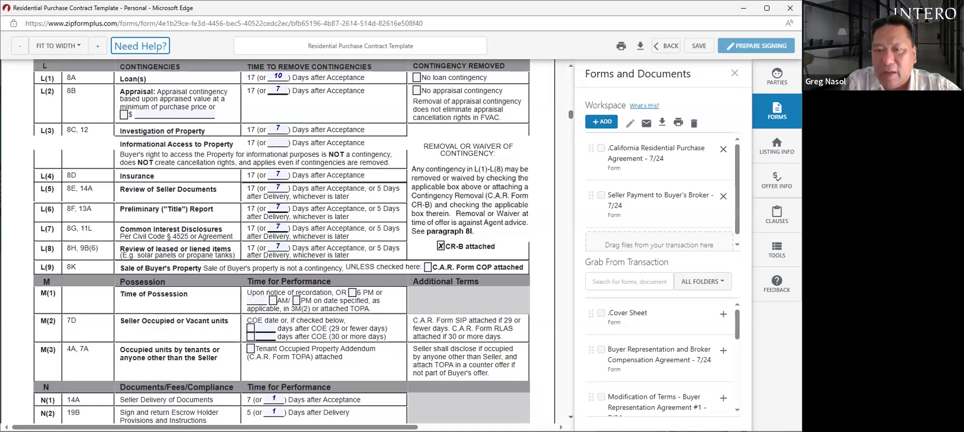
- Check Stove(s)/oven(s) and Dishwasher(s) under P(1) Items Included on page 5
scroll(274, 350, down, 2)
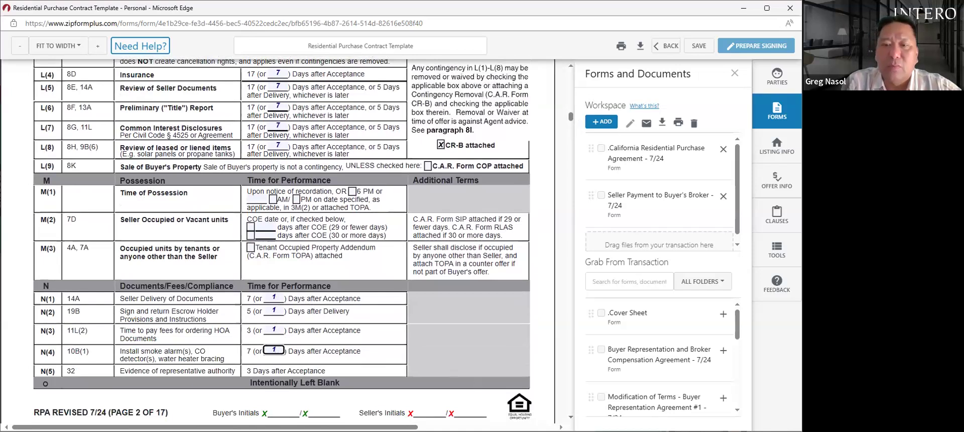
scroll(282, 241, down, 3)
scroll(281, 241, down, 5)
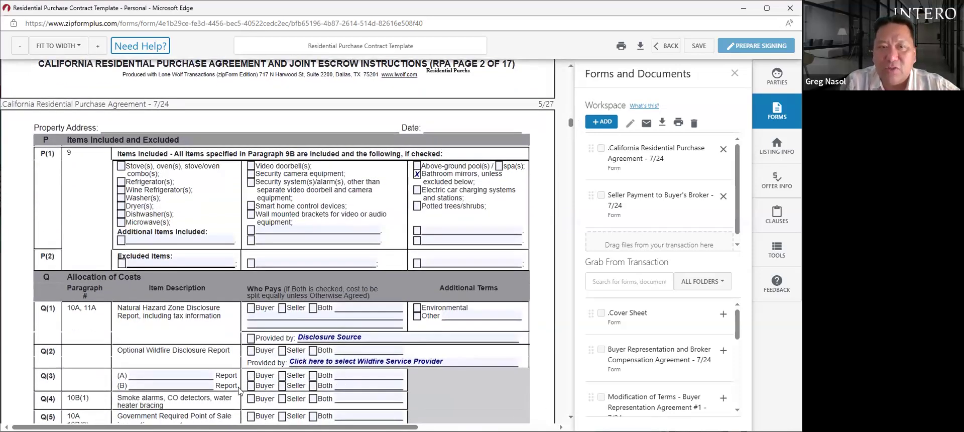
click(122, 166)
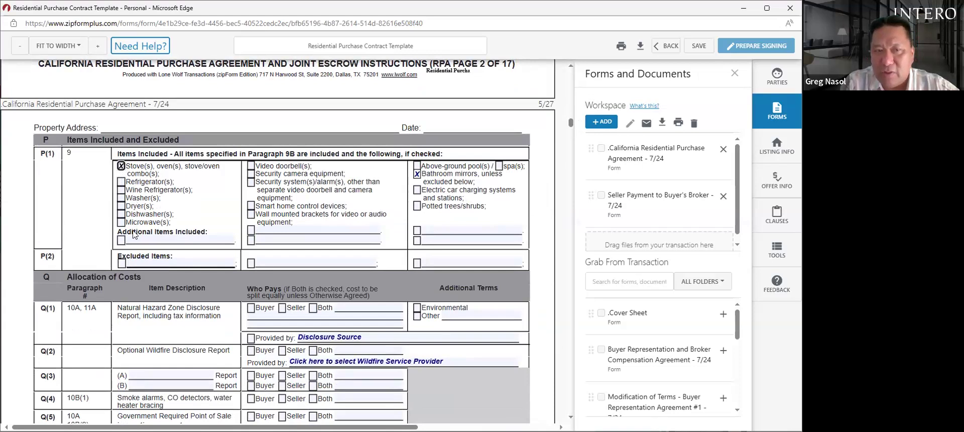
click(121, 215)
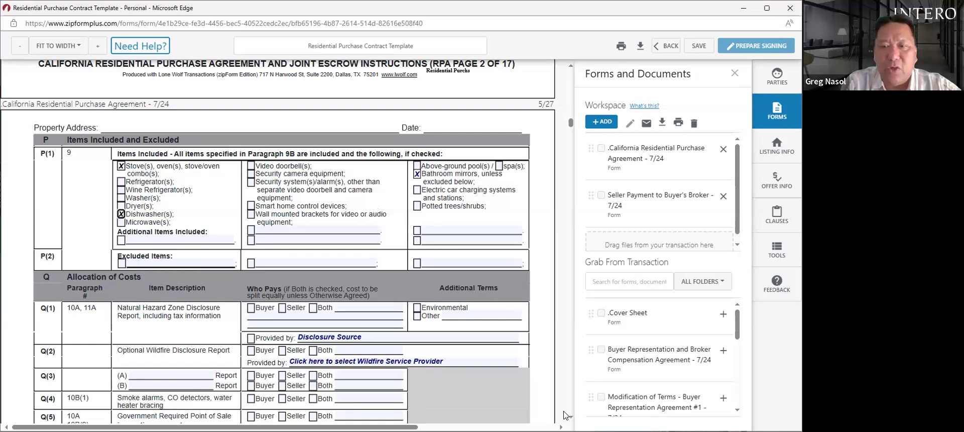
- Make the seller pay Q(1) natural hazard disclosure, with an environmental report by Disclosure Source
scroll(281, 241, down, 5)
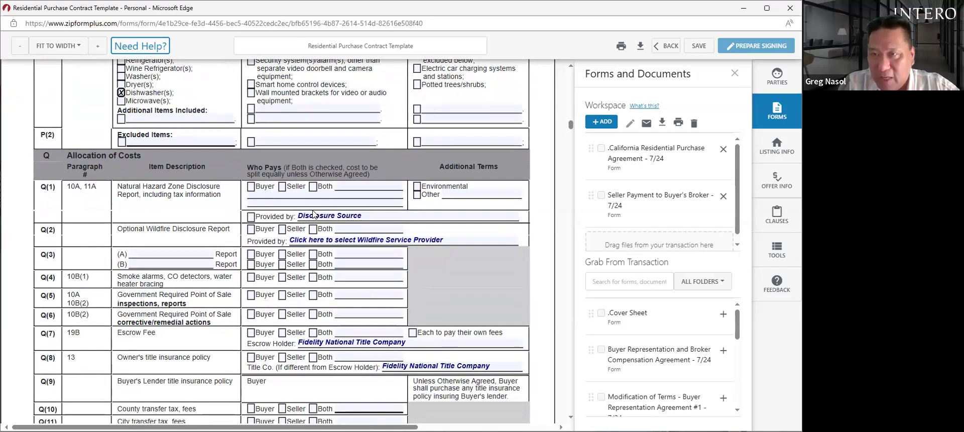
click(283, 187)
click(416, 186)
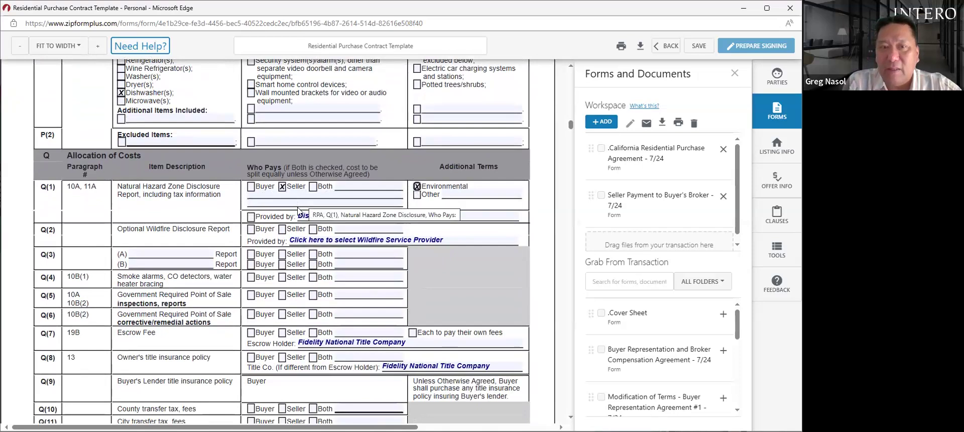
click(251, 218)
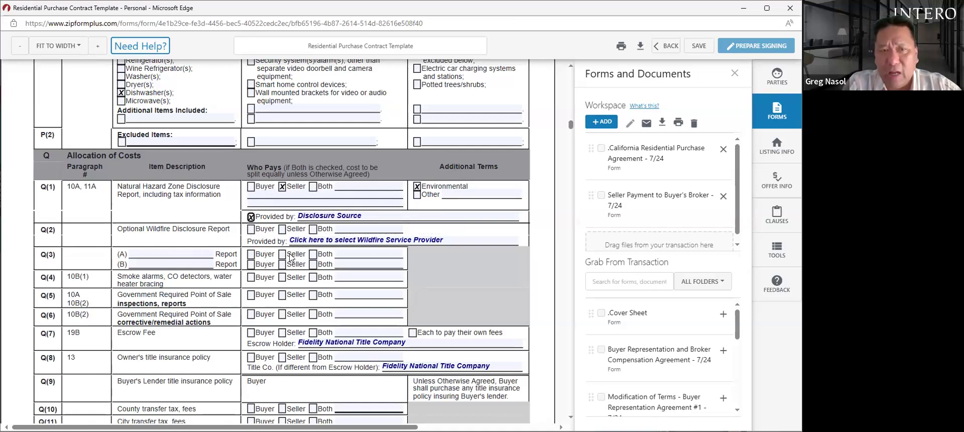
- Leave the Q(2) wildfire disclosure payer unset and make the seller pay Q(4) smoke alarm compliance
click(283, 229)
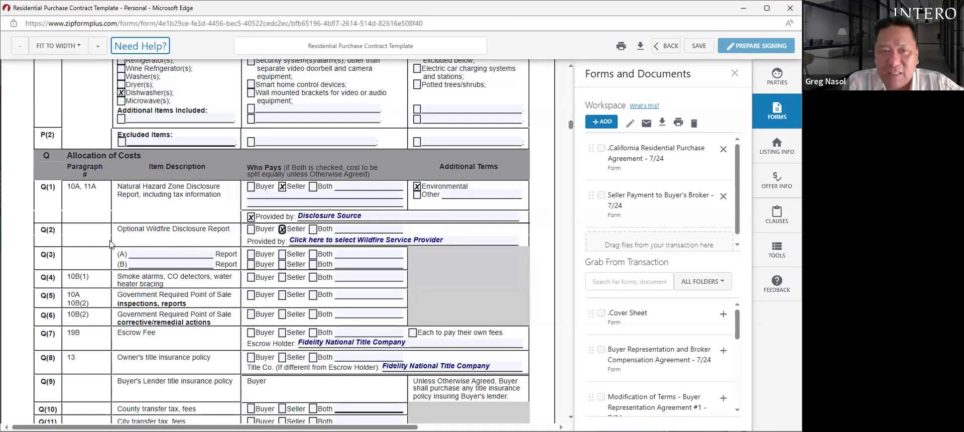
click(281, 230)
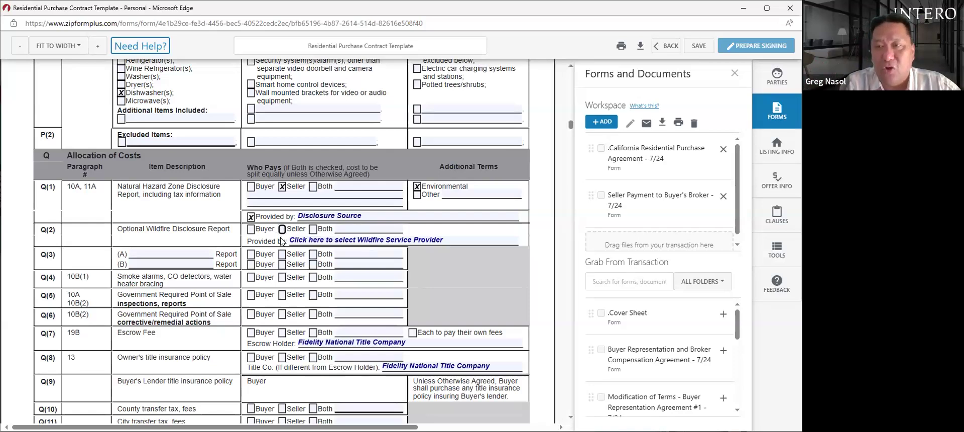
click(282, 277)
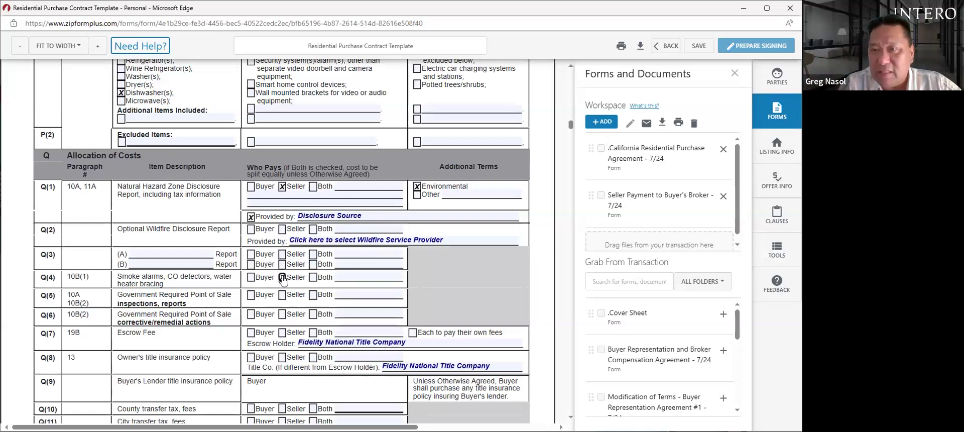
click(282, 278)
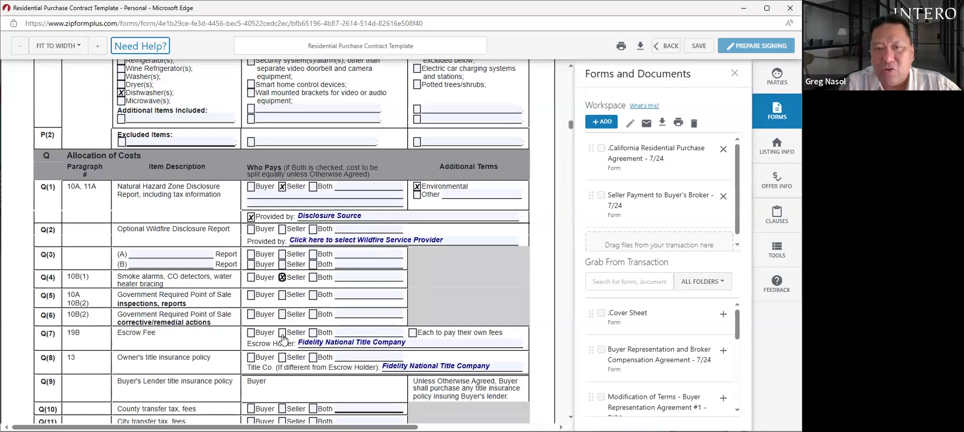
- Assign the Q(7) escrow fee and Q(8) owner's title insurance policy to the buyer
click(251, 332)
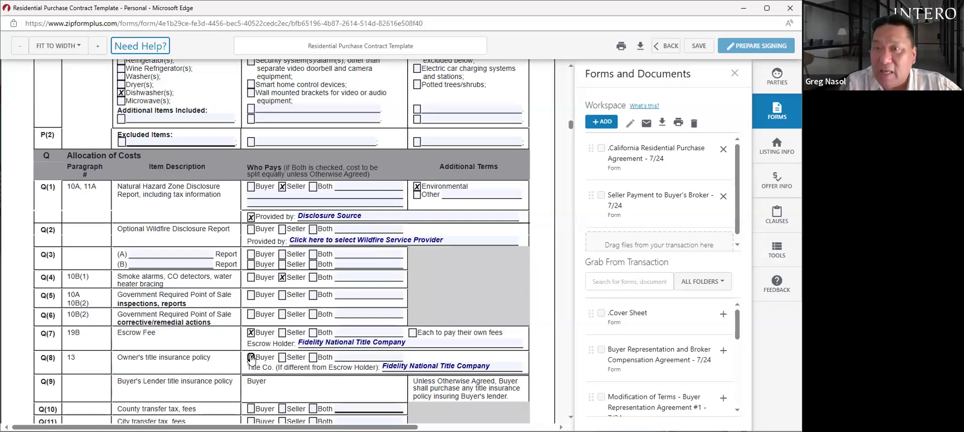
click(251, 357)
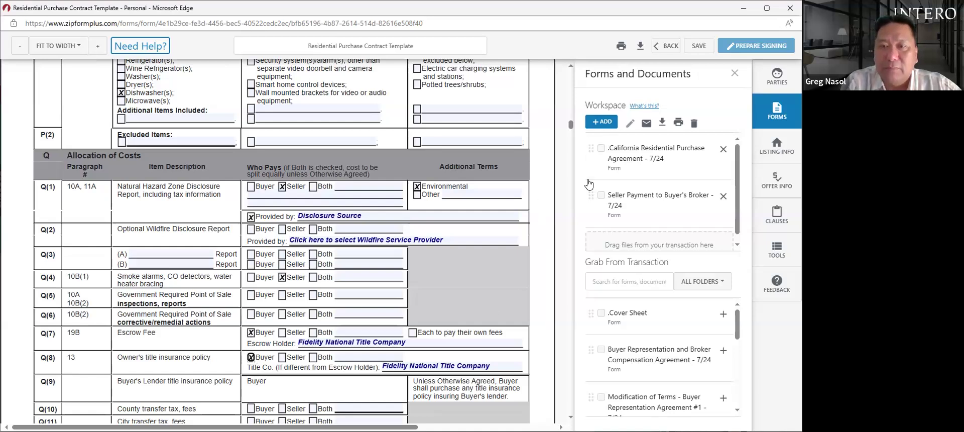
scroll(232, 256, down, 5)
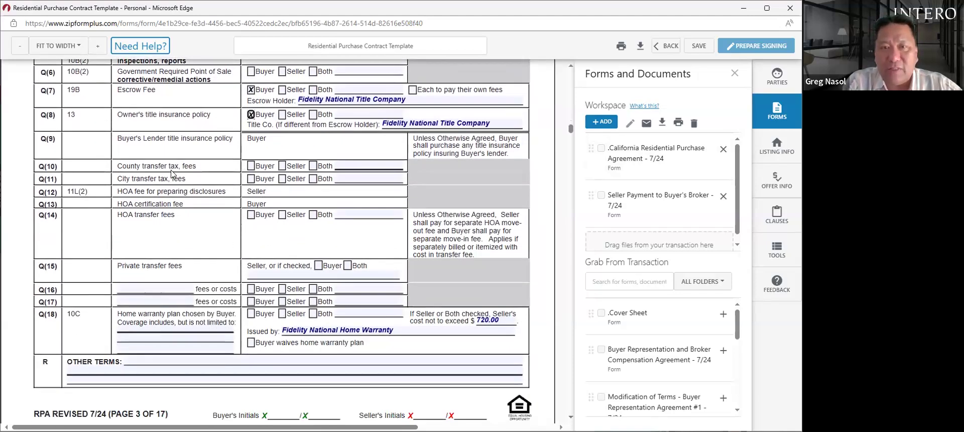
- Assign county transfer tax to Seller and city transfer tax to Both, noted 'split 50/50'
click(282, 166)
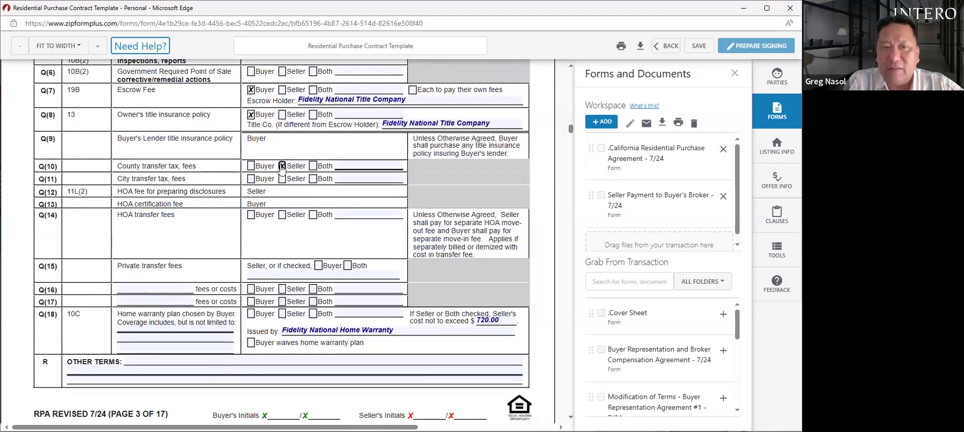
click(251, 179)
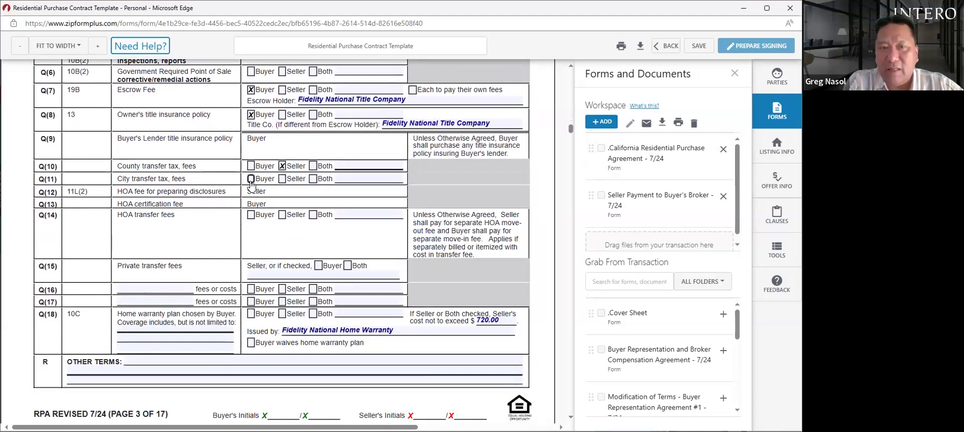
click(281, 179)
click(357, 180)
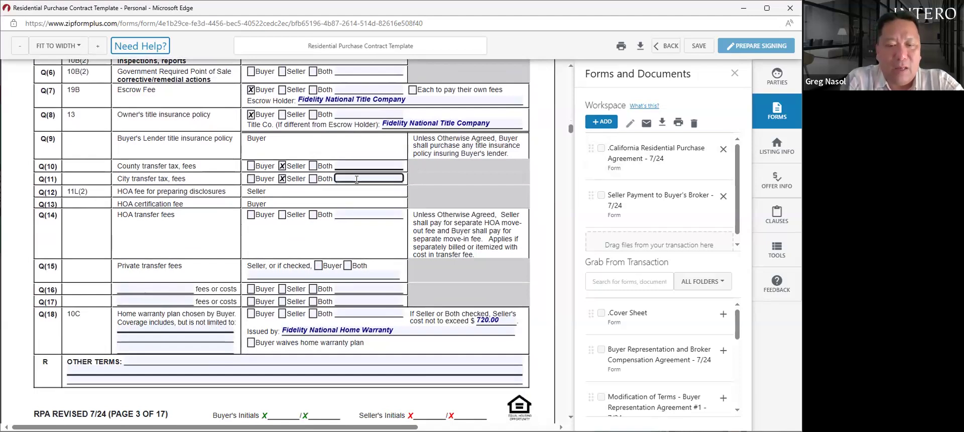
text(50)
text(lit)
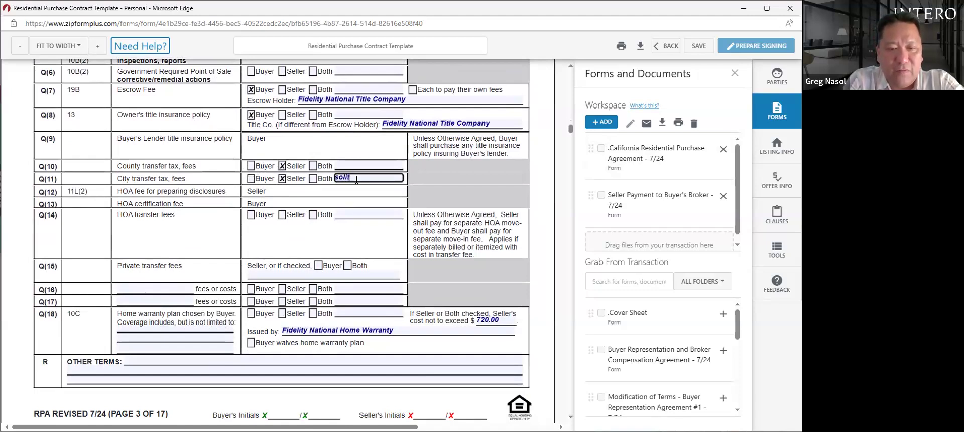
text( 50/500)
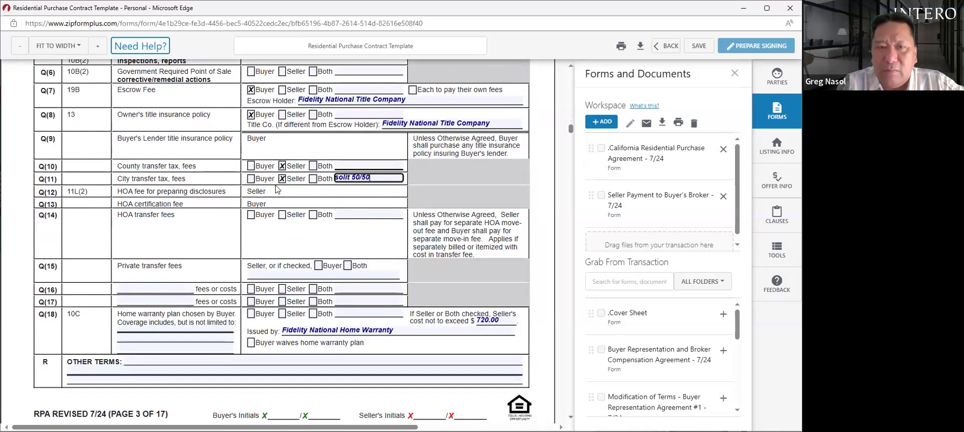
click(313, 179)
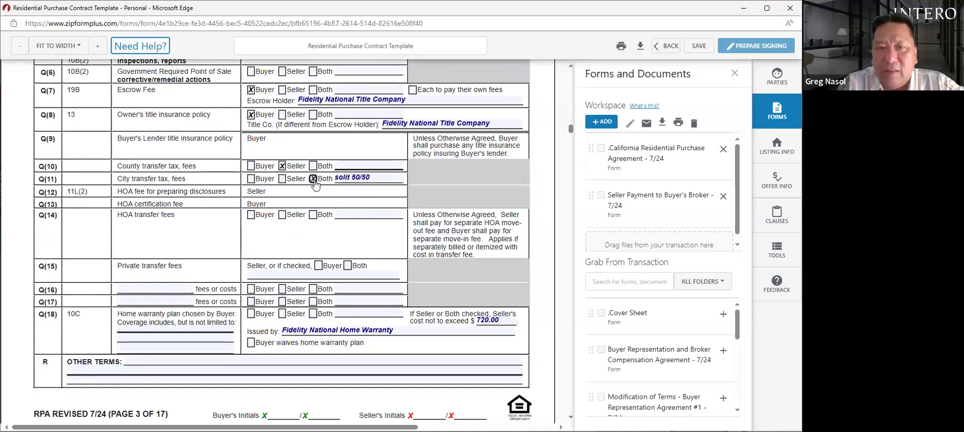
click(343, 177)
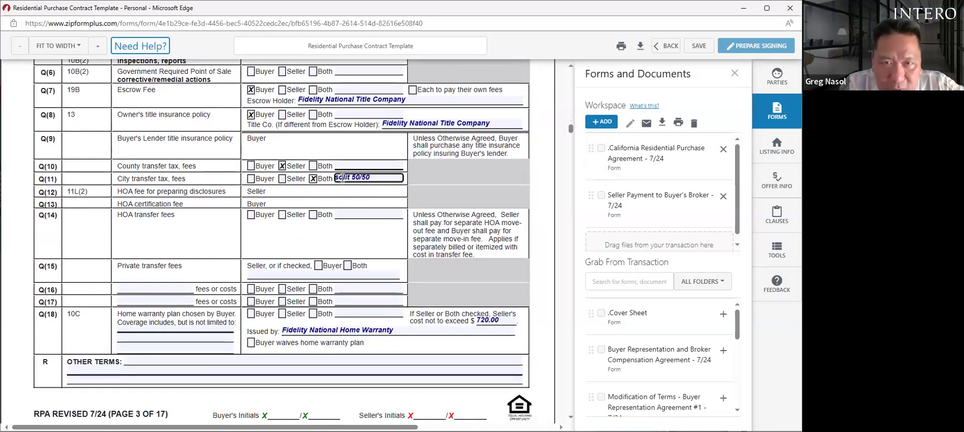
key(BackSpace)
text(p)
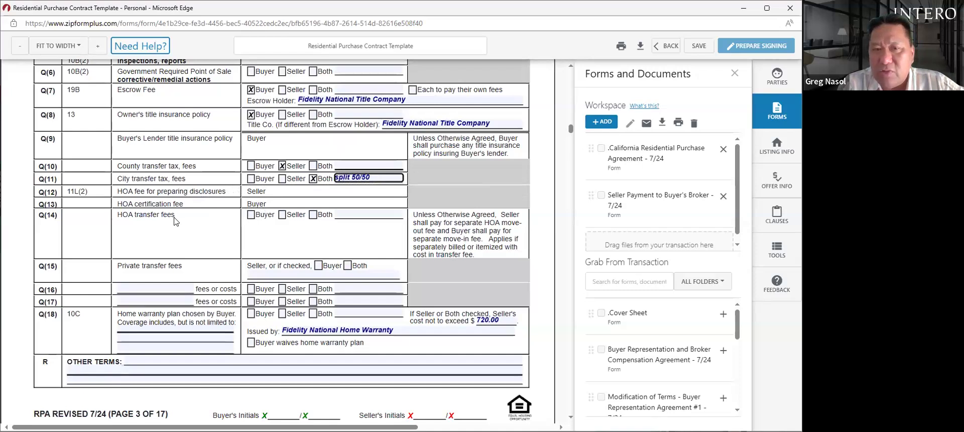
click(283, 219)
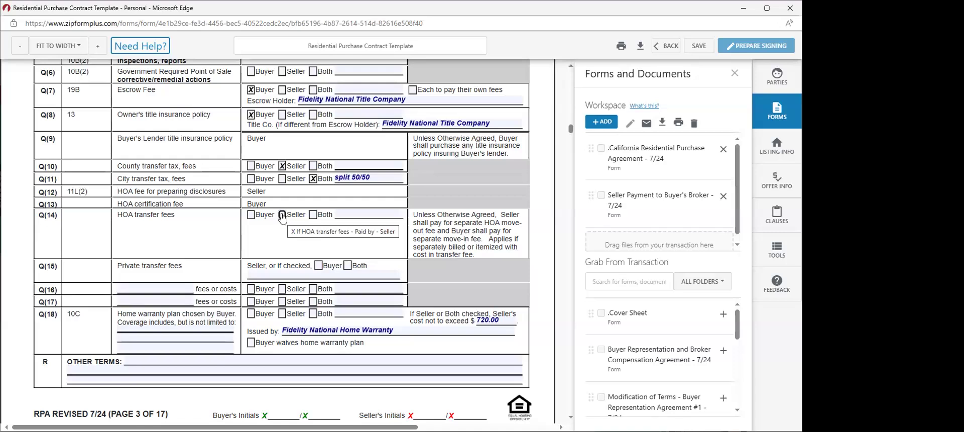
click(282, 216)
click(355, 215)
text(if any)
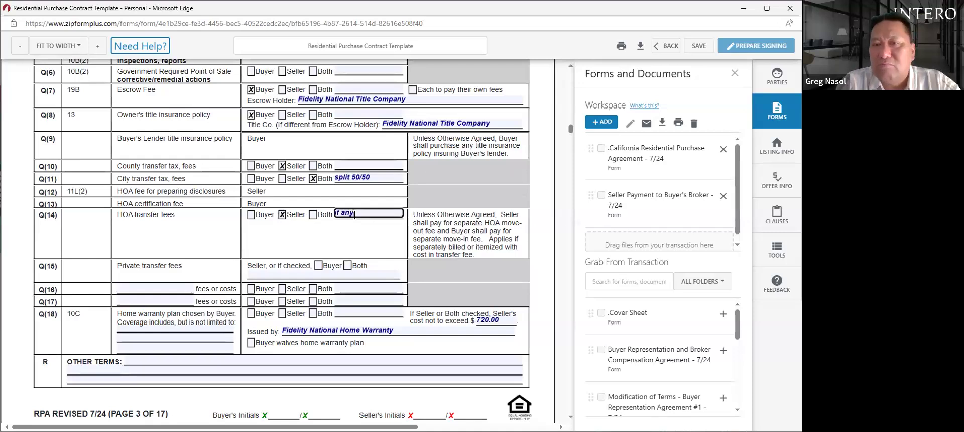
key(BackSpace)
key(BackSpace)
click(282, 215)
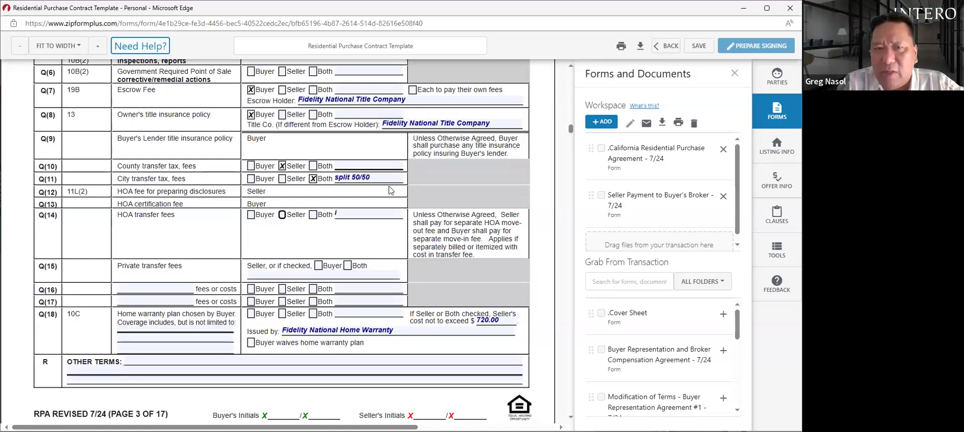
click(352, 215)
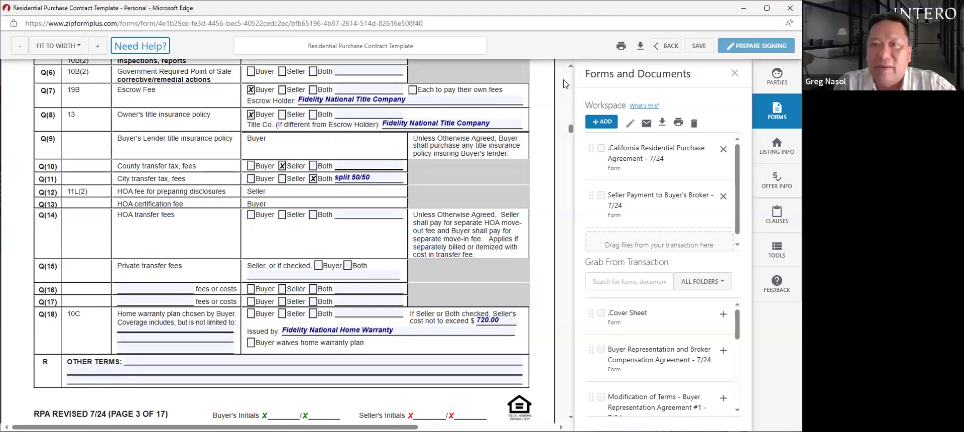
click(571, 66)
scroll(571, 66, up, 4)
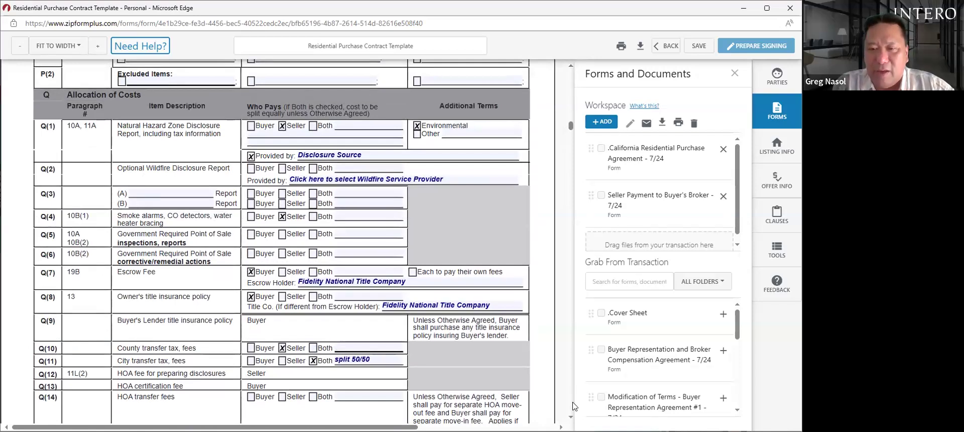
scroll(281, 241, down, 3)
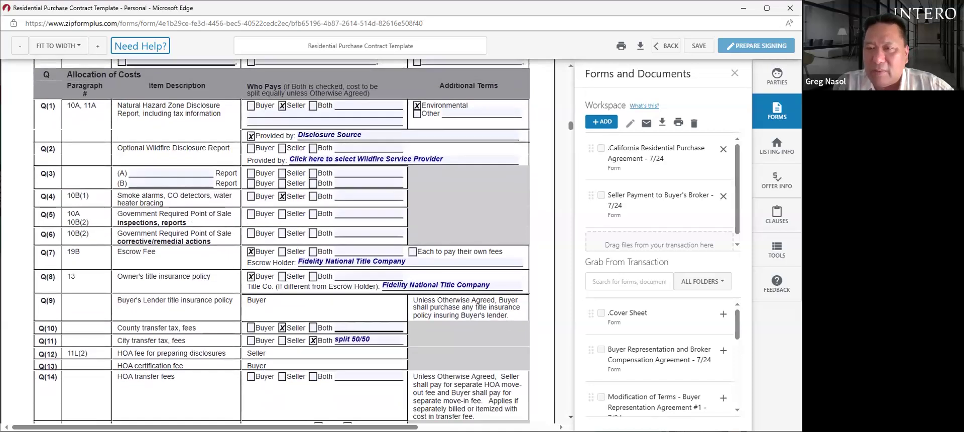
scroll(281, 241, down, 6)
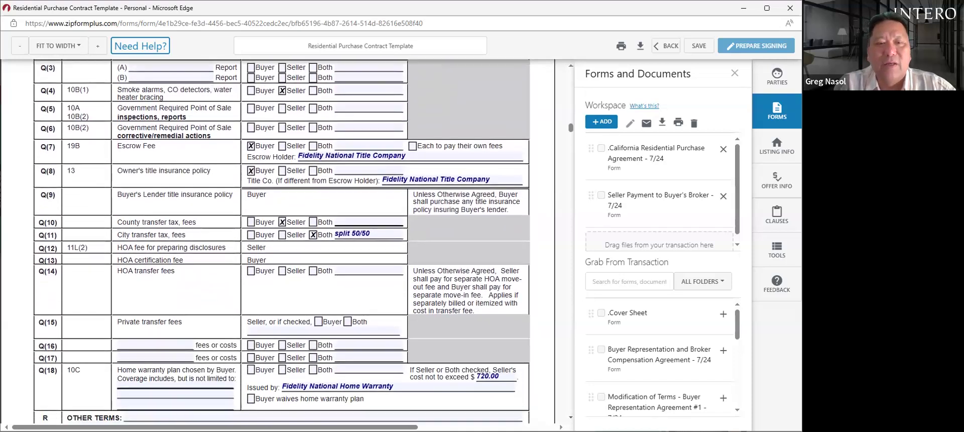
scroll(186, 365, down, 1)
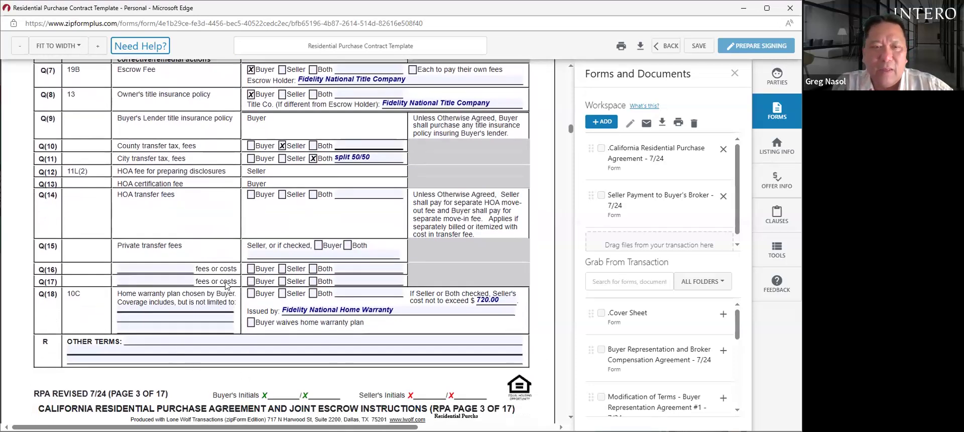
- Have the seller pay the home warranty, with coverage entered as 'comprehensive plus plan'
click(282, 293)
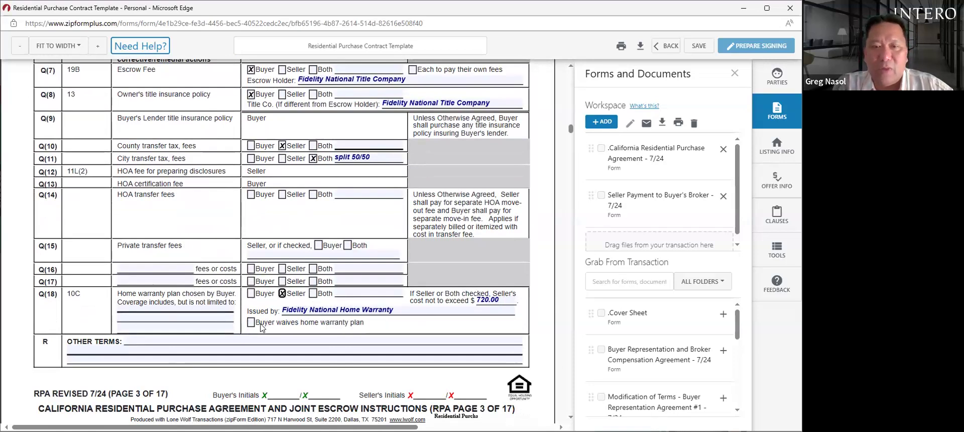
click(175, 317)
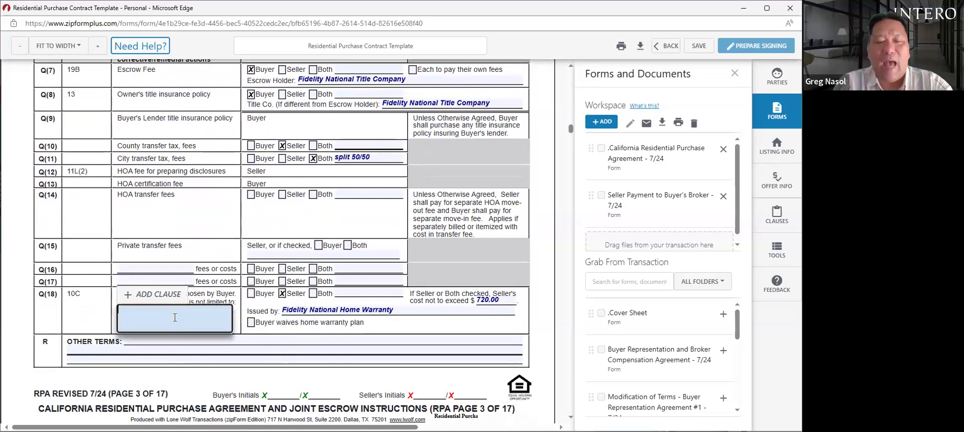
text(comp)
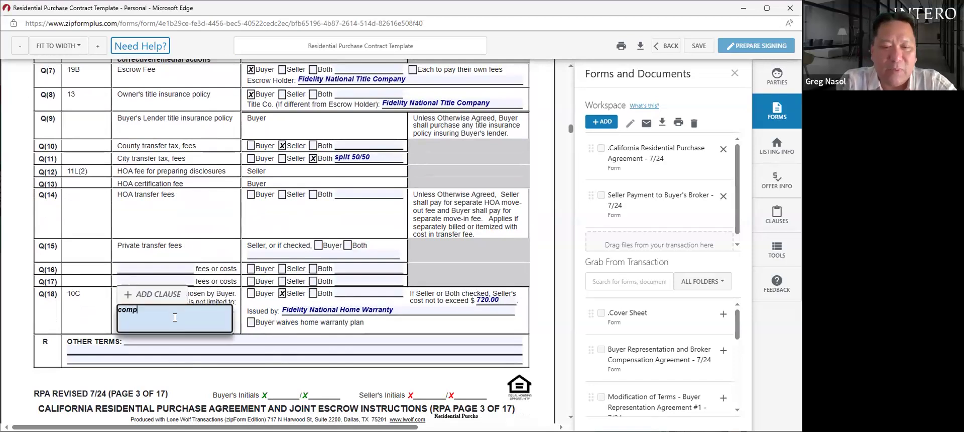
text(rehen)
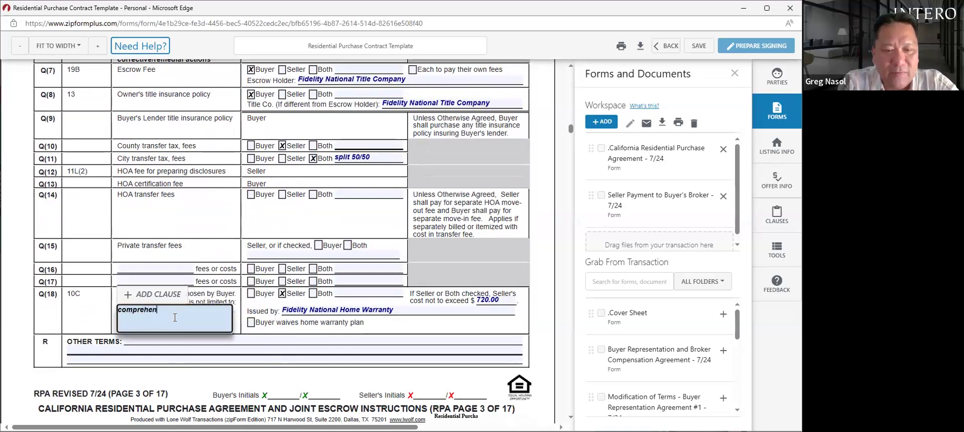
text(sice p)
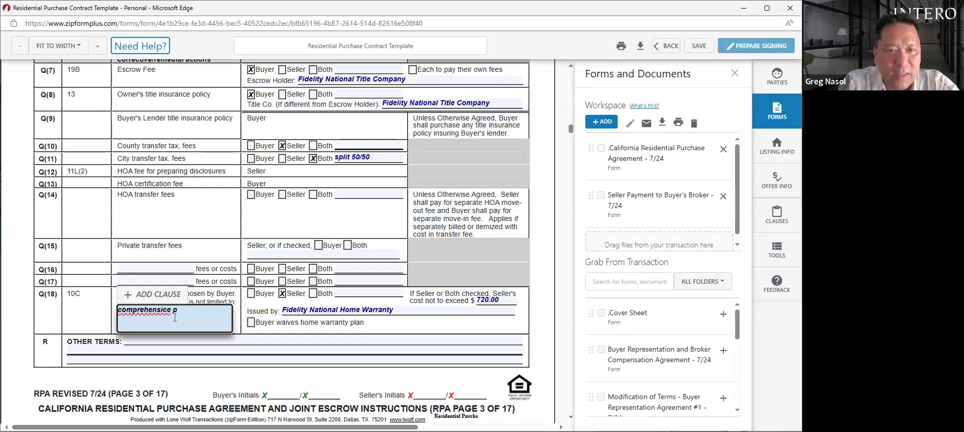
text(lus)
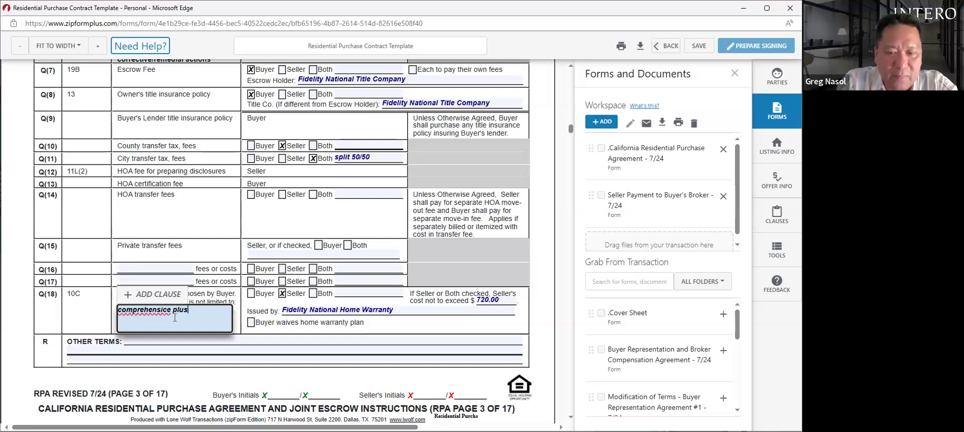
key(BackSpace)
text(v)
key(Right)
key(Right)
key(End)
text(plan)
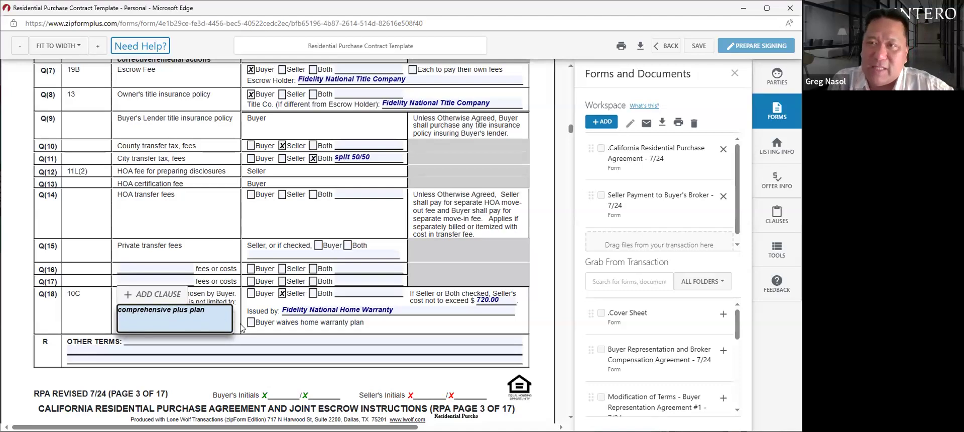
click(573, 228)
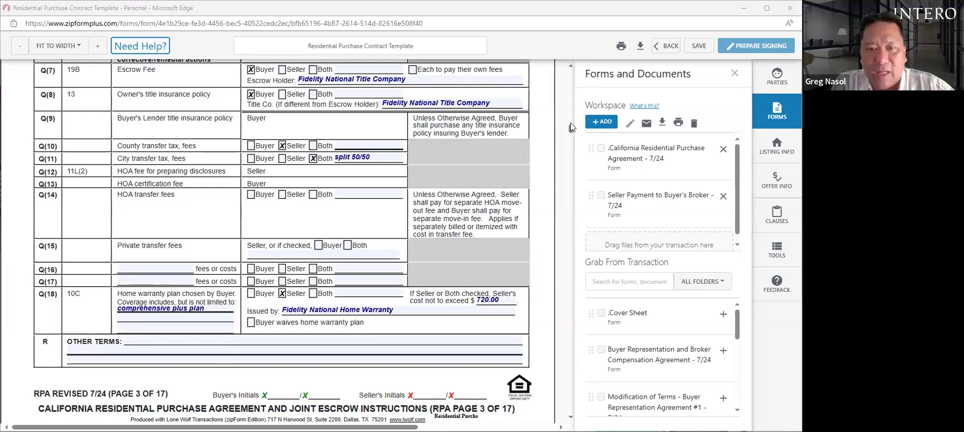
- Scroll past the page 3 footer to the page 4 Property Addenda and advisories
drag(571, 127, 571, 130)
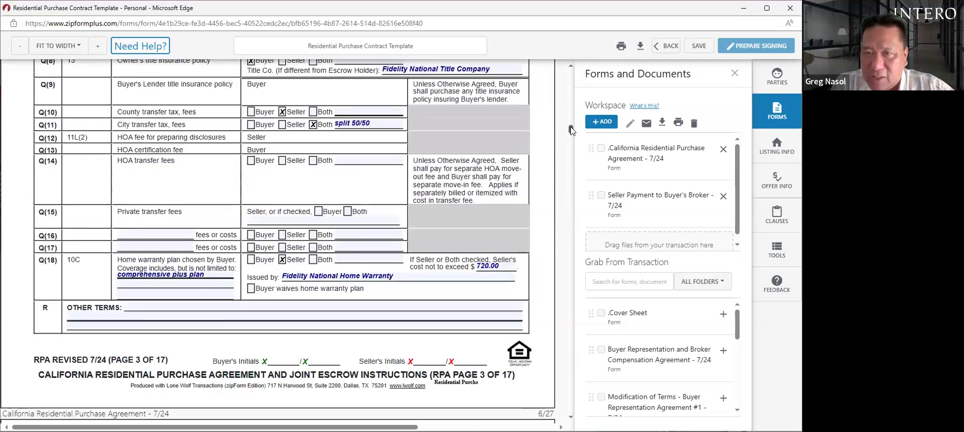
drag(571, 131, 571, 135)
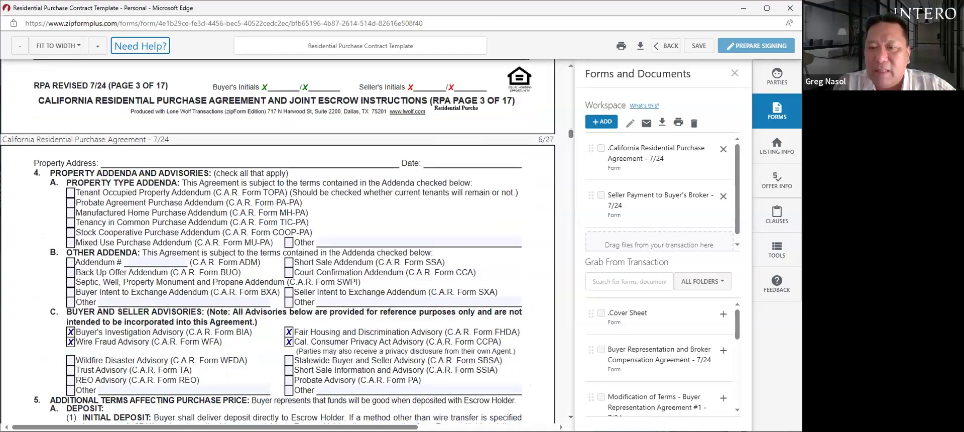
click(571, 416)
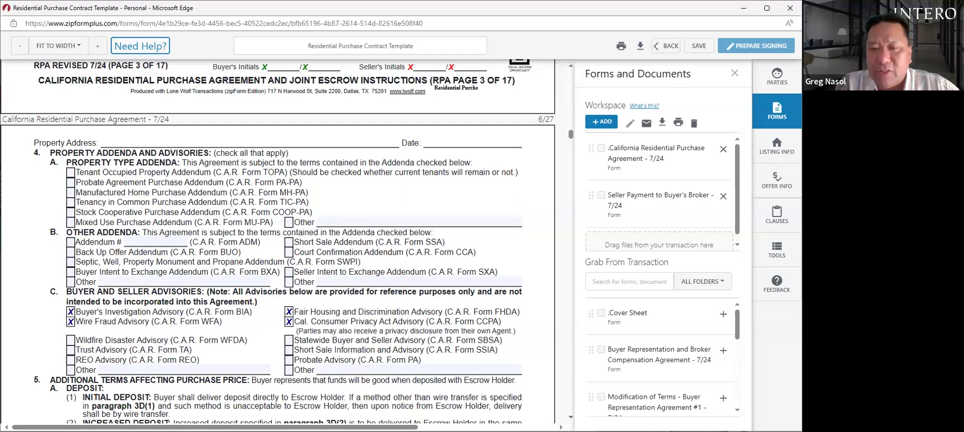
- Scroll through RPA pages 4–16 down to the Real Estate Brokers section
scroll(278, 241, down, 5)
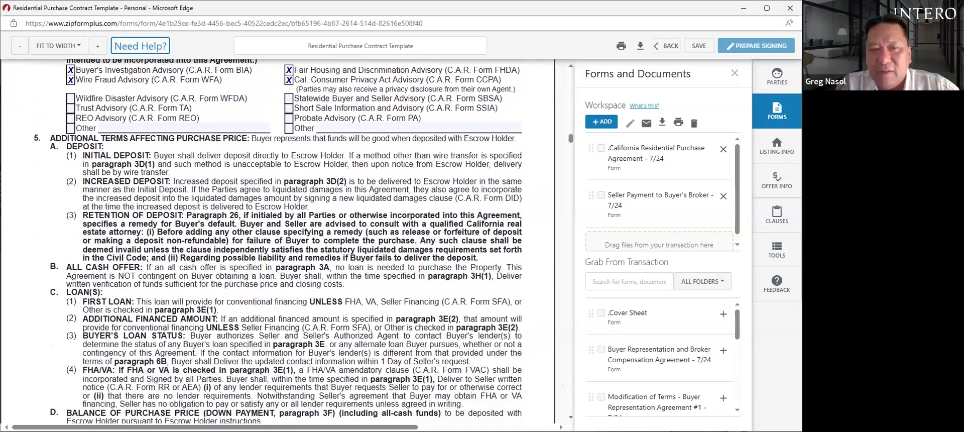
scroll(278, 241, down, 1)
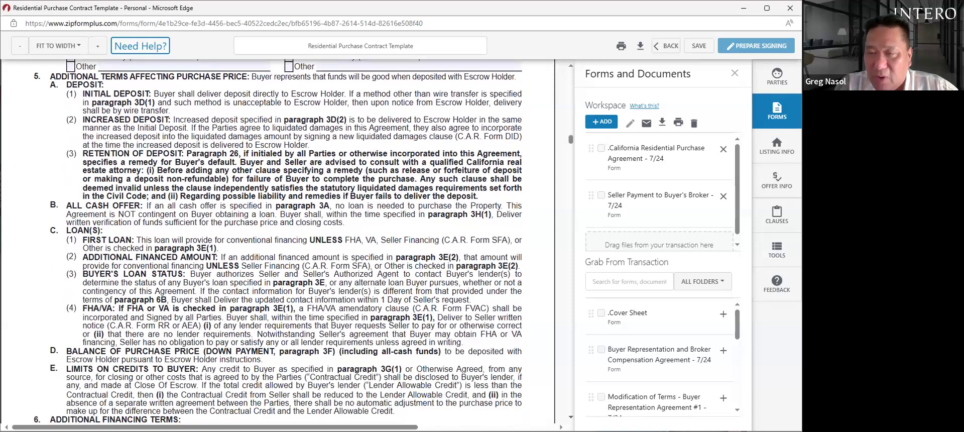
scroll(278, 242, down, 9)
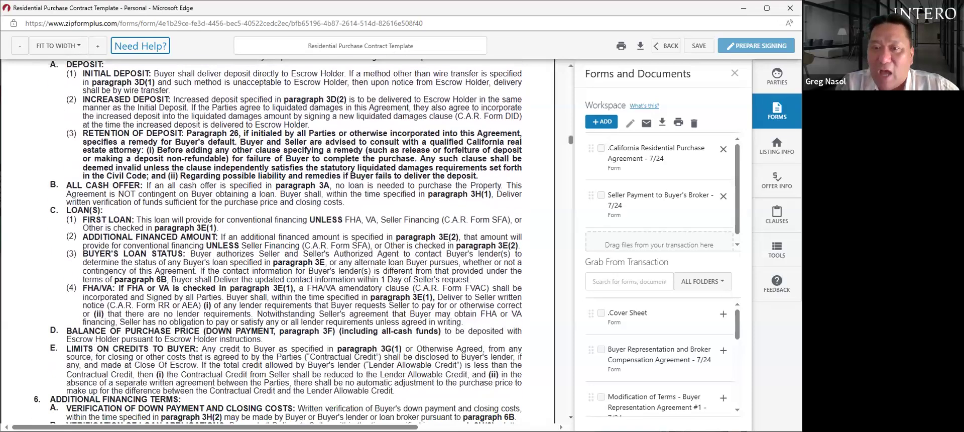
scroll(278, 241, down, 2)
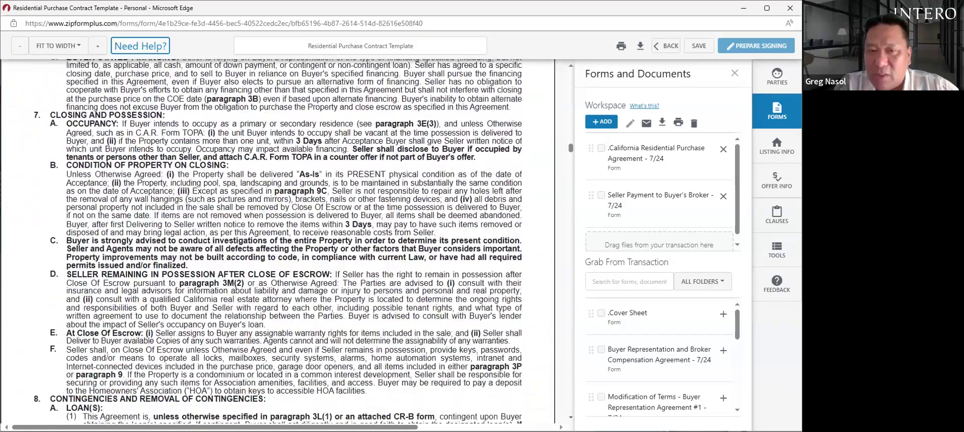
scroll(278, 241, down, 15)
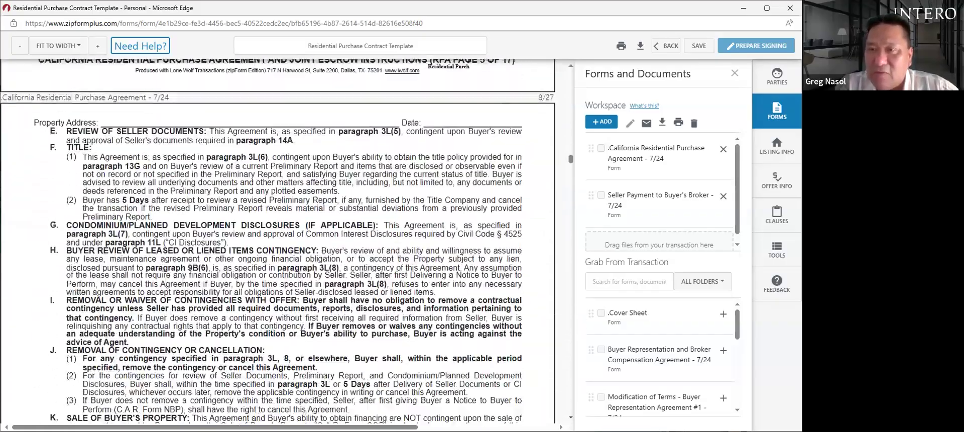
scroll(277, 241, down, 15)
scroll(278, 241, down, 15)
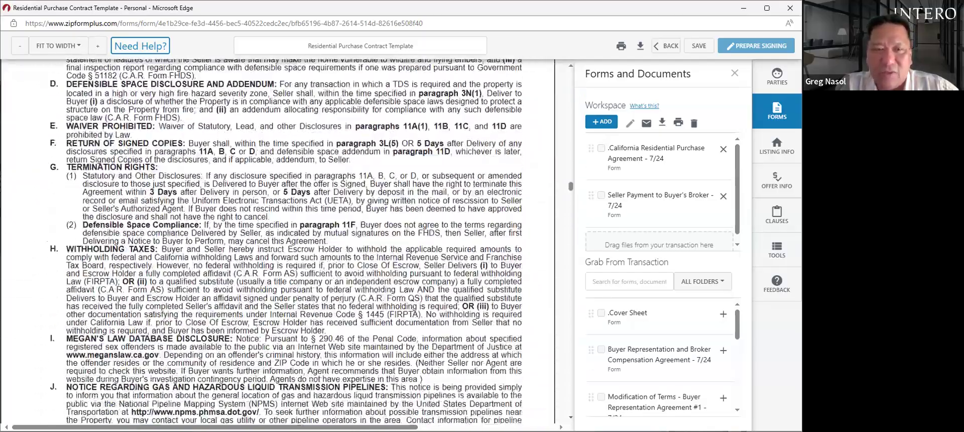
scroll(278, 241, down, 11)
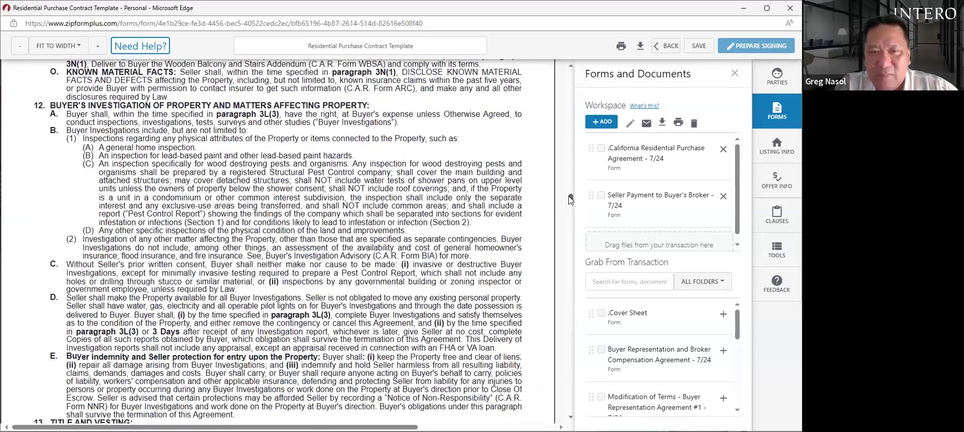
drag(571, 202, 574, 210)
scroll(574, 209, down, 3)
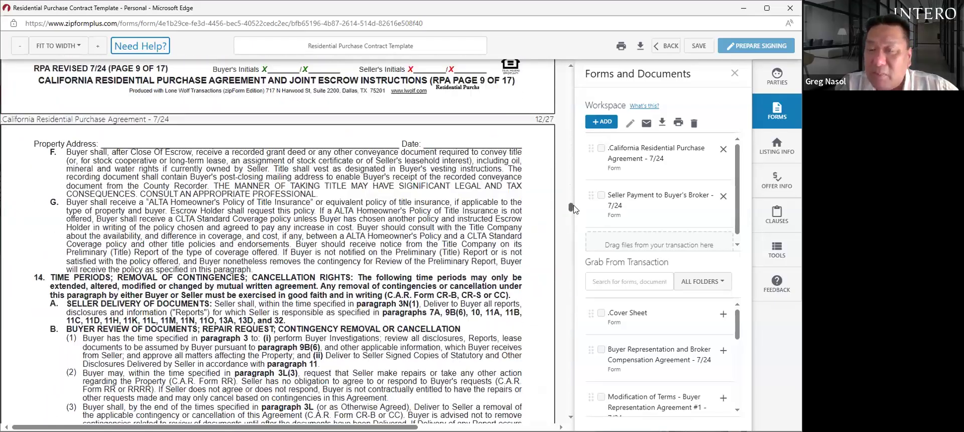
scroll(575, 209, down, 1)
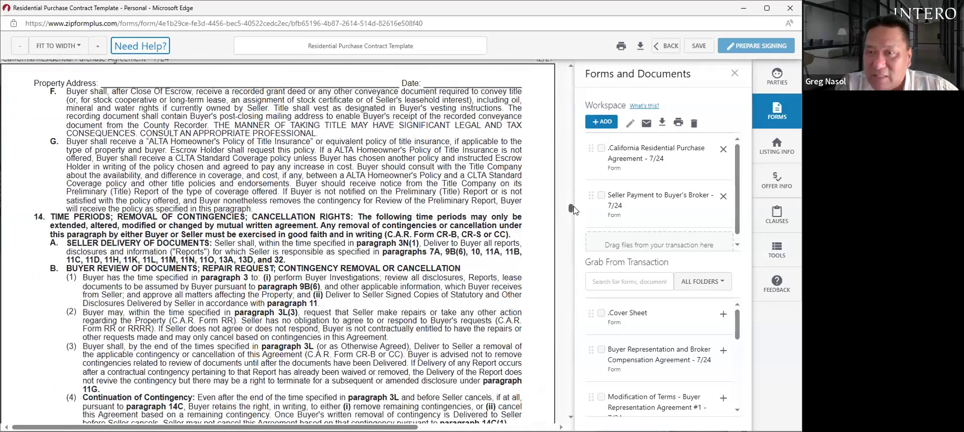
scroll(575, 210, down, 1)
scroll(577, 215, down, 12)
scroll(577, 229, down, 5)
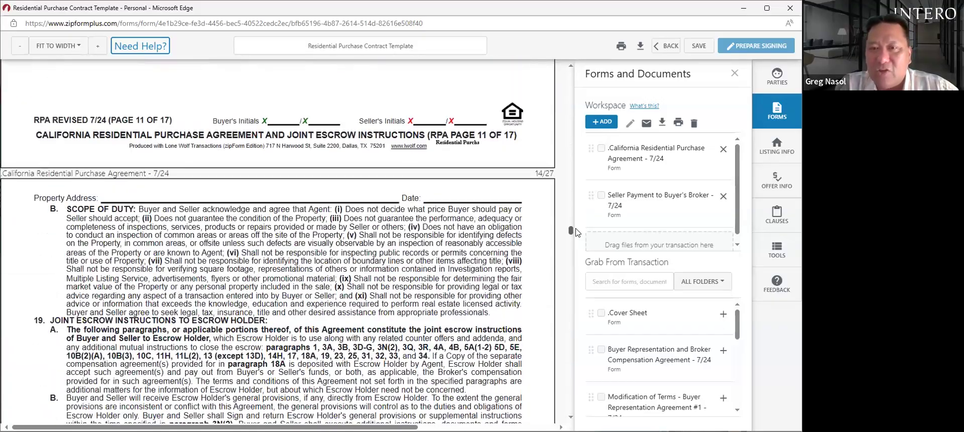
scroll(576, 233, down, 1)
scroll(575, 234, down, 10)
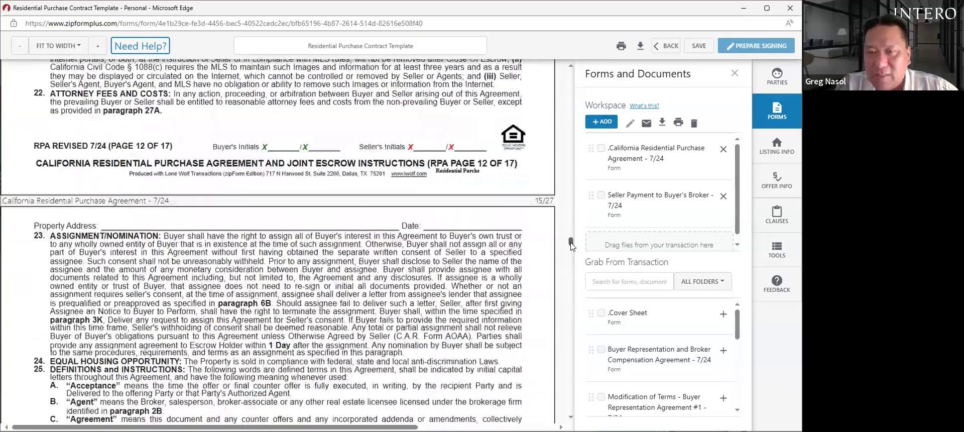
drag(571, 243, 571, 293)
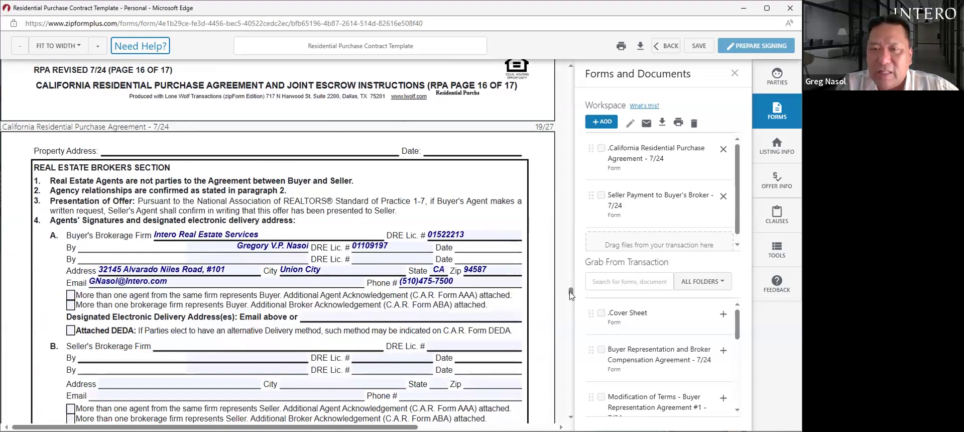
drag(571, 294, 569, 166)
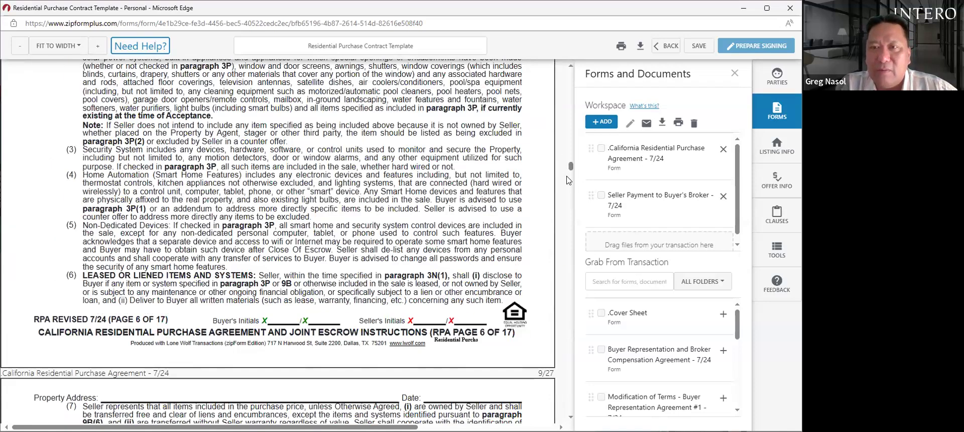
- Add the California Residential Purchase Agreement, dismiss the Workspace prompt, and go back to Documents
click(599, 129)
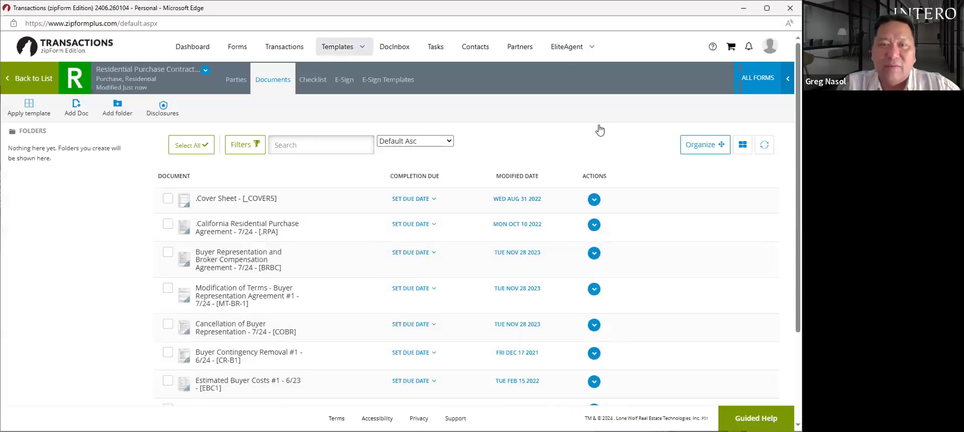
click(247, 231)
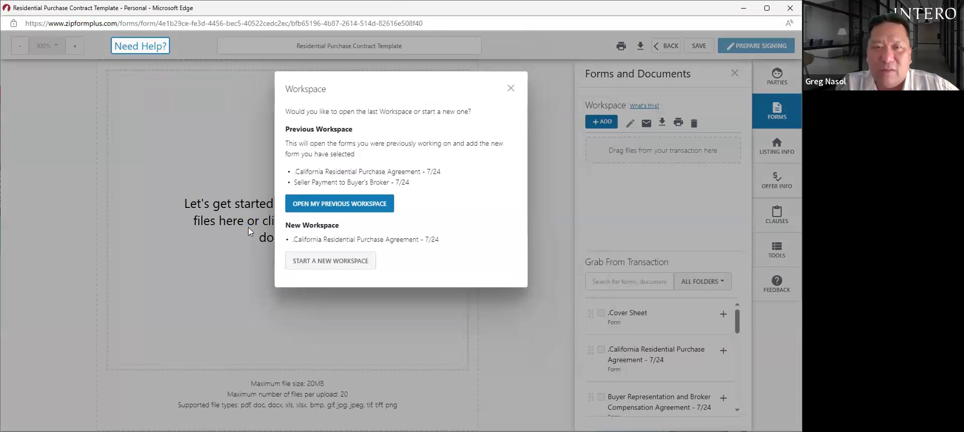
click(510, 89)
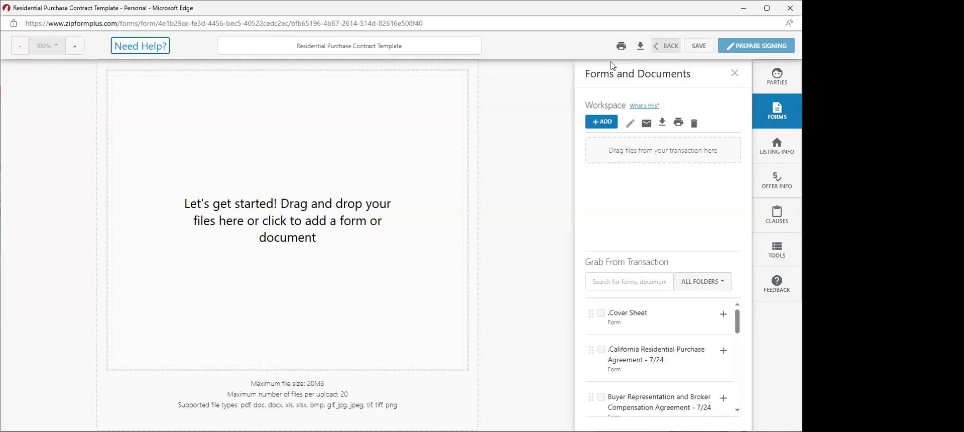
click(666, 46)
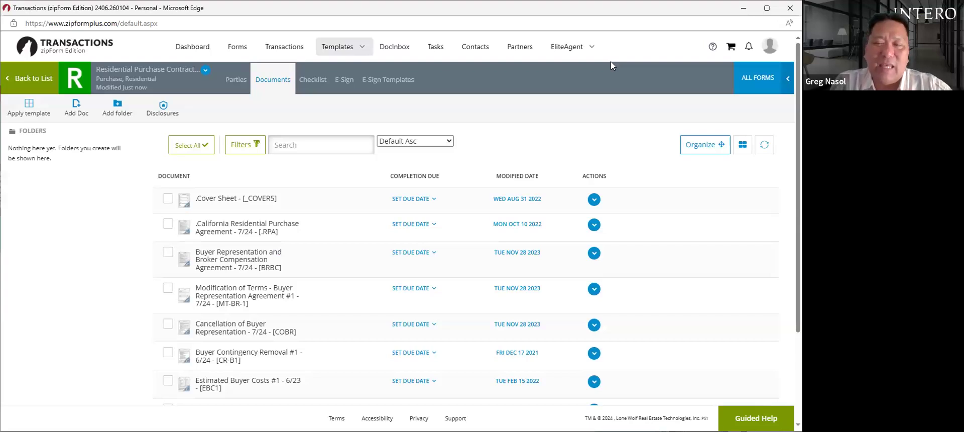
- Open Modification of Terms - Buyer Representation Agreement #1 in a new workspace
click(230, 300)
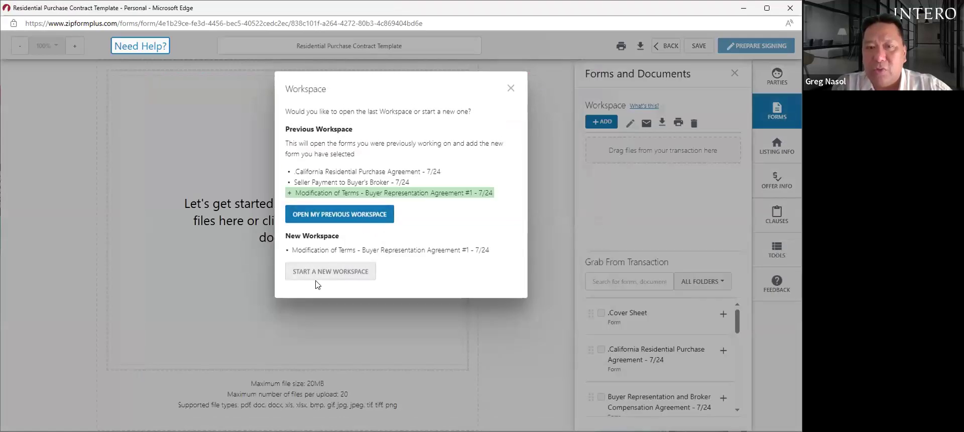
click(322, 276)
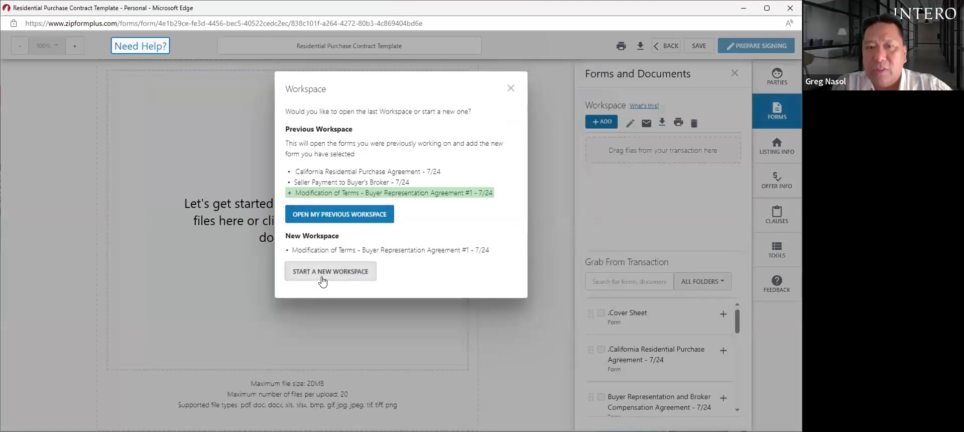
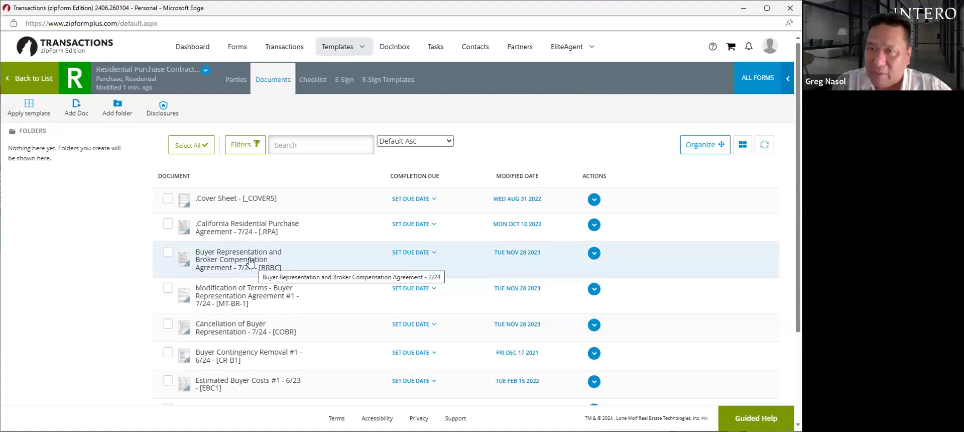
- Open the BRBC agreement alone in a new workspace and scroll to its first agreement page
click(250, 262)
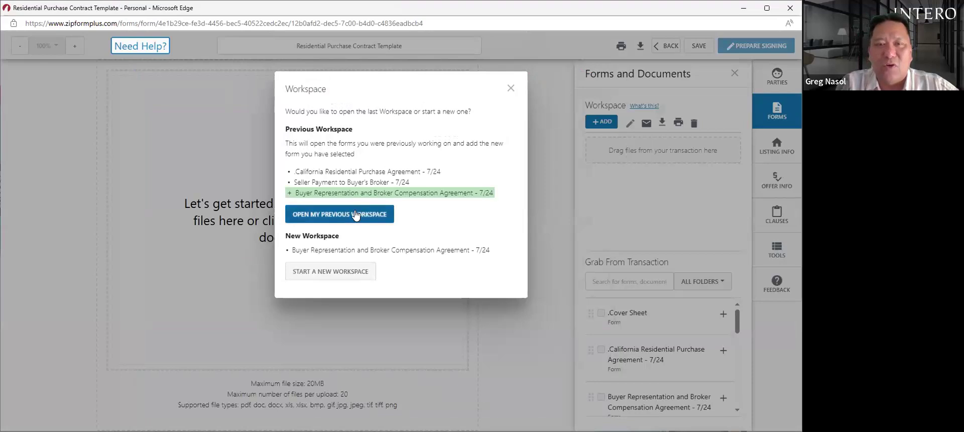
click(343, 271)
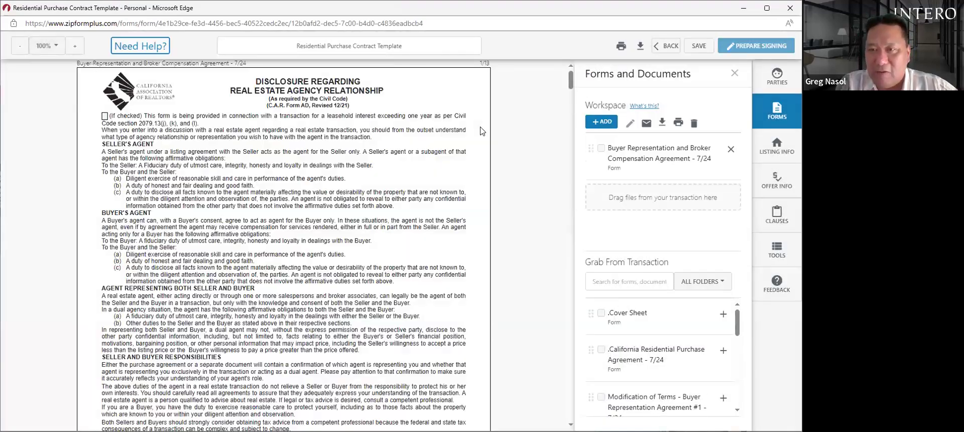
scroll(173, 124, down, 10)
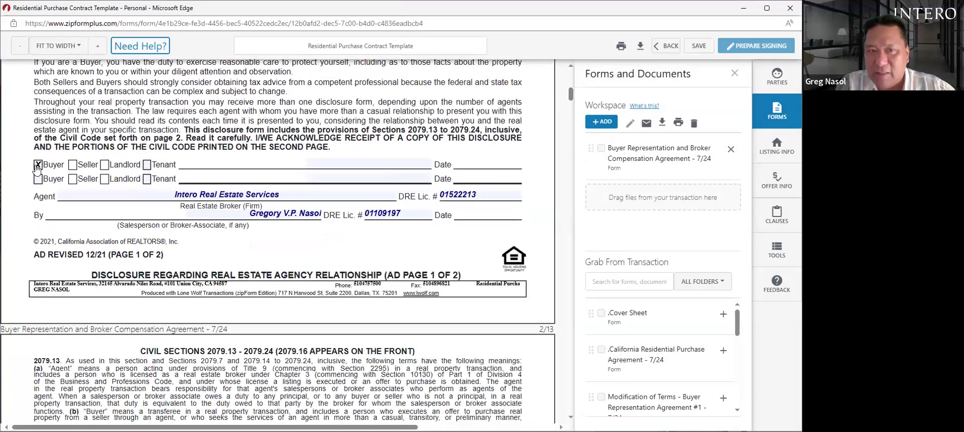
drag(571, 97, 574, 134)
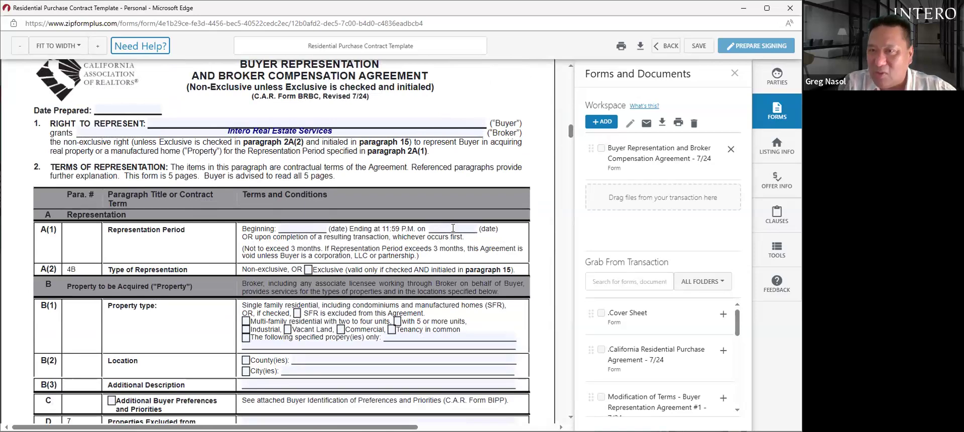
click(317, 227)
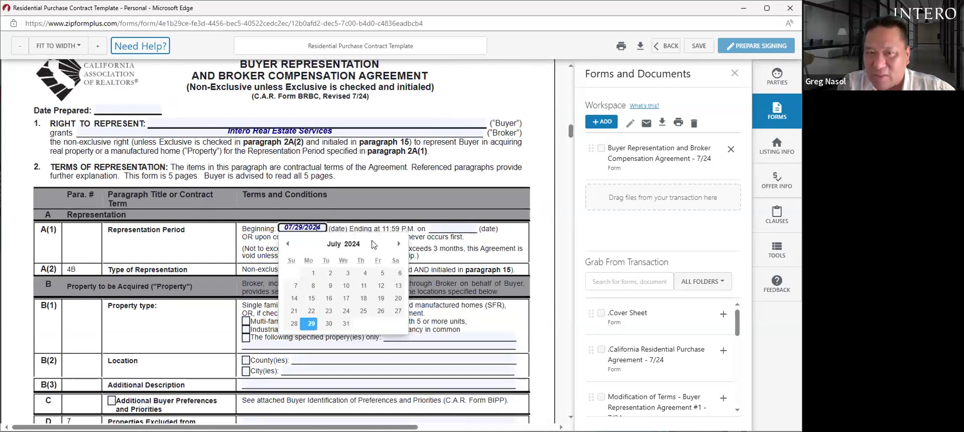
click(399, 244)
click(399, 244)
click(399, 244)
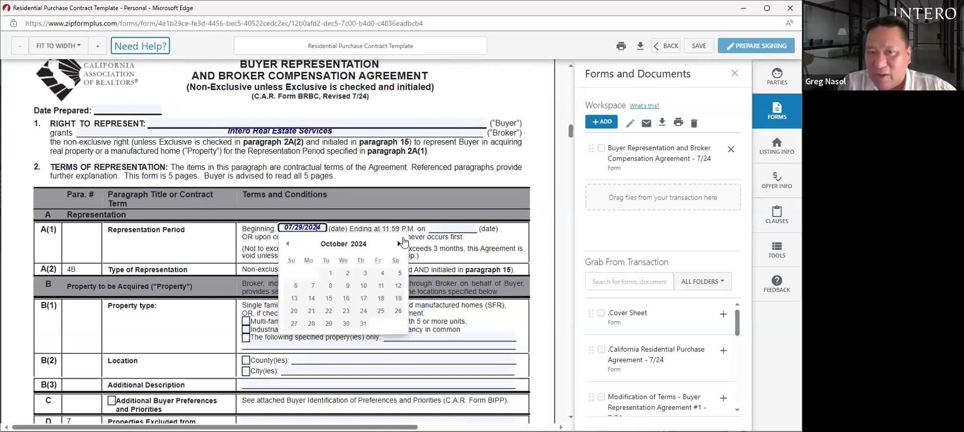
click(470, 224)
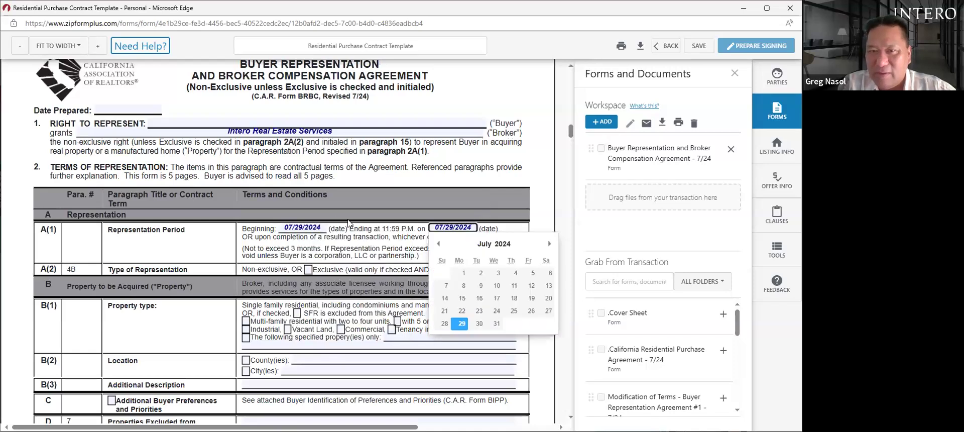
click(550, 244)
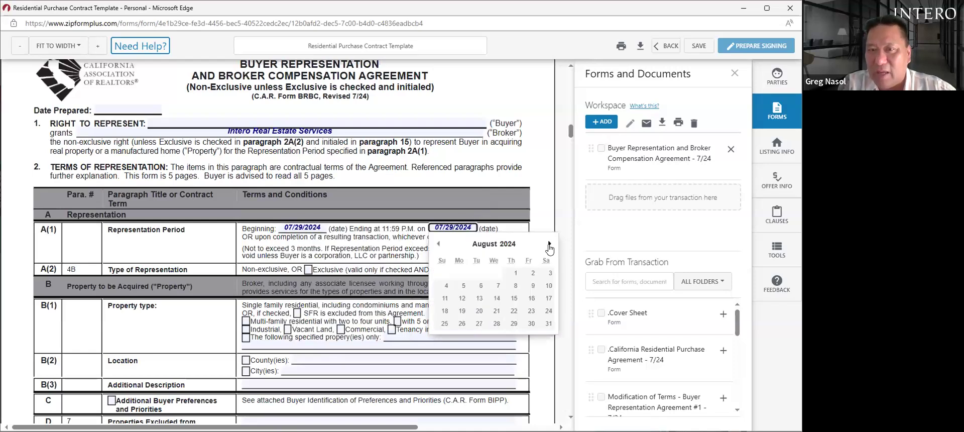
key(BackSpace)
key(BackSpace)
key(BackSpace)
key(BackSpace)
key(BackSpace)
key(BackSpace)
key(BackSpace)
key(BackSpace)
key(BackSpace)
key(BackSpace)
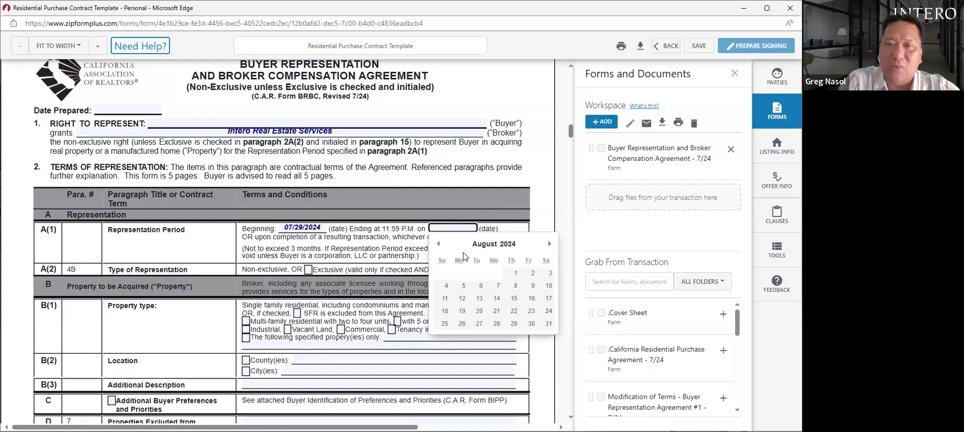
click(323, 227)
key(BackSpace)
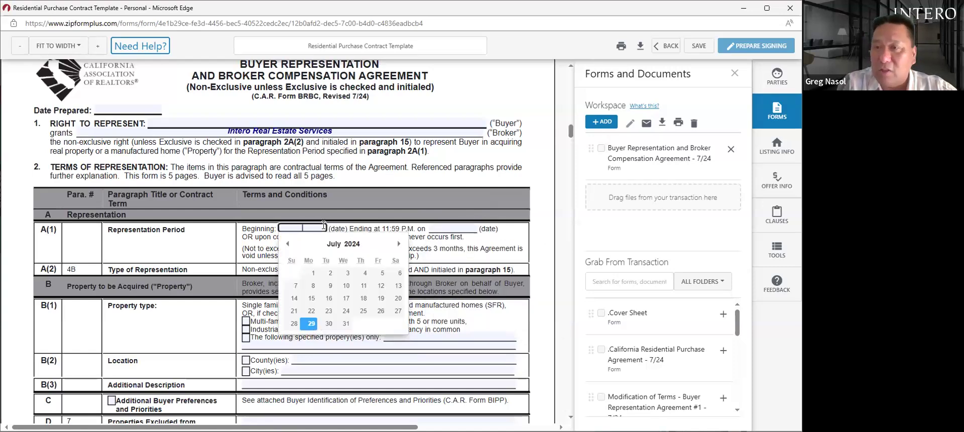
click(213, 251)
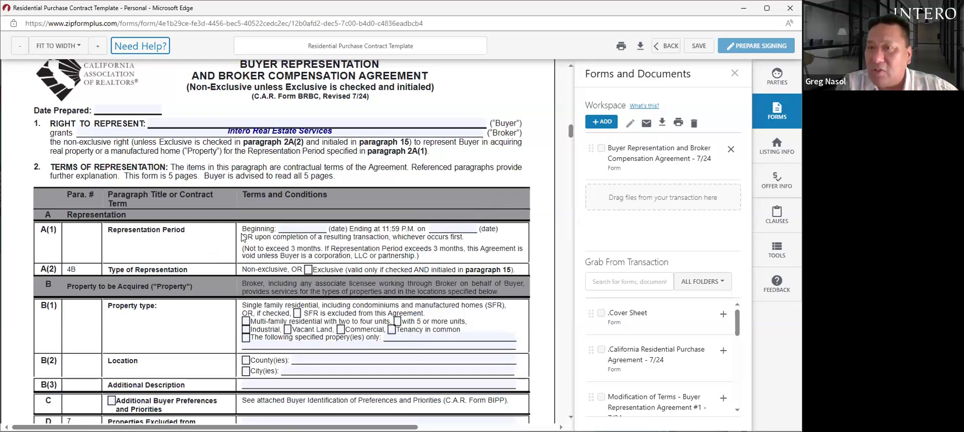
- Put an X in the Exclusive checkbox under A(2) Type of Representation
click(308, 270)
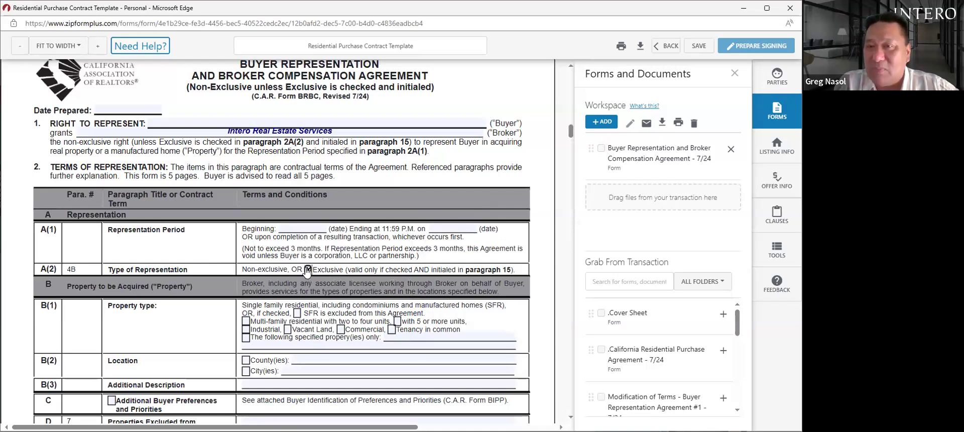
click(308, 270)
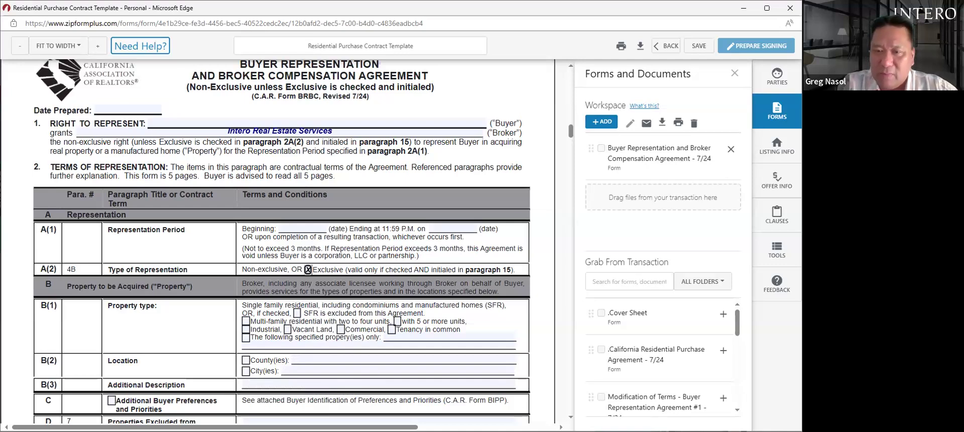
click(571, 416)
scroll(571, 417, down, 5)
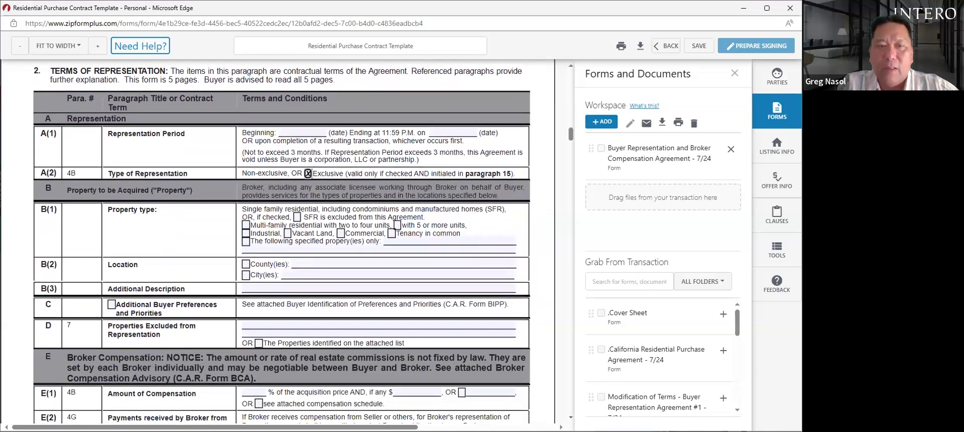
scroll(571, 417, down, 1)
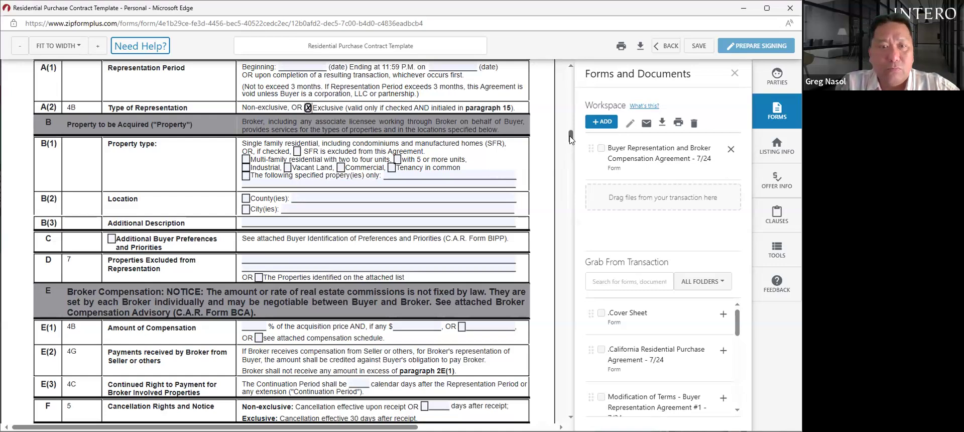
scroll(571, 140, down, 1)
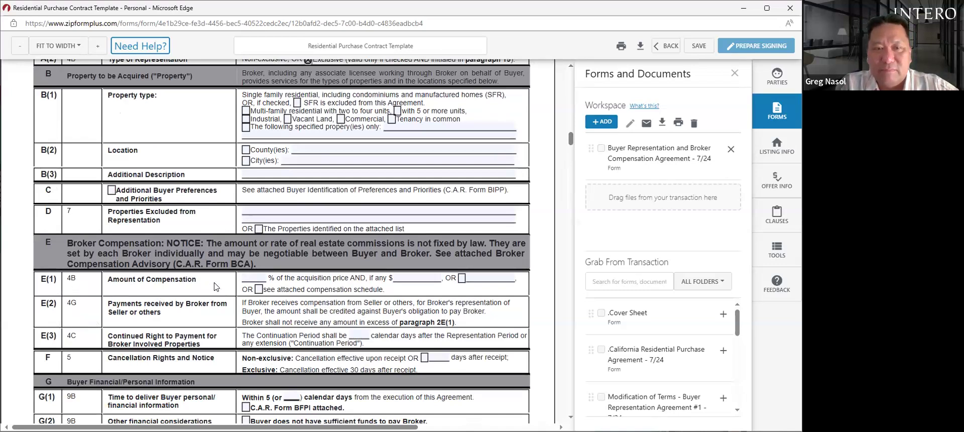
- Enter 3 in the E(1) % field so compensation is 3% of the acquisition price
click(253, 276)
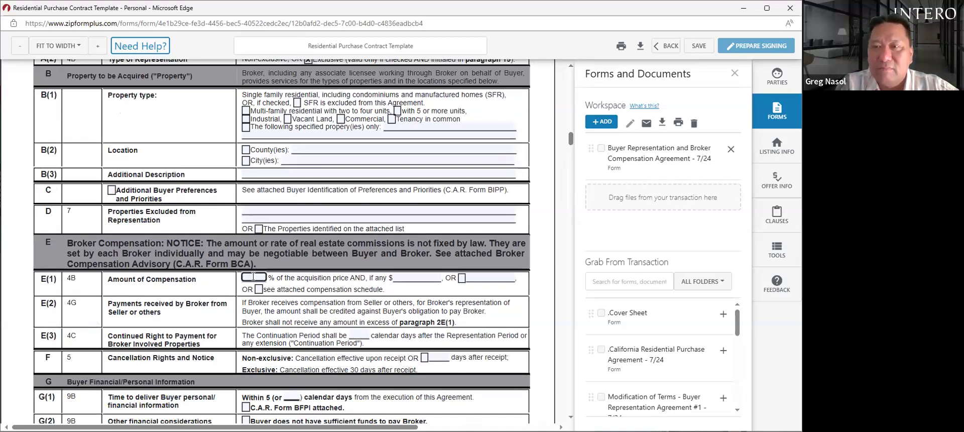
text(3)
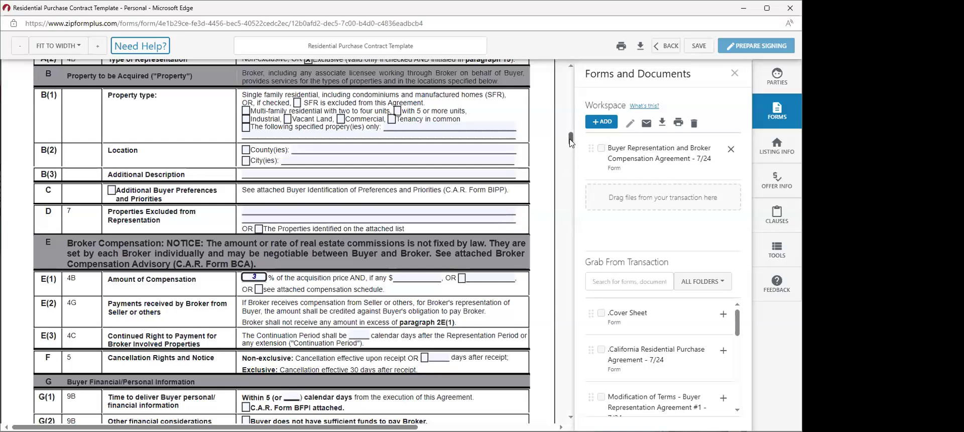
drag(570, 143, 572, 145)
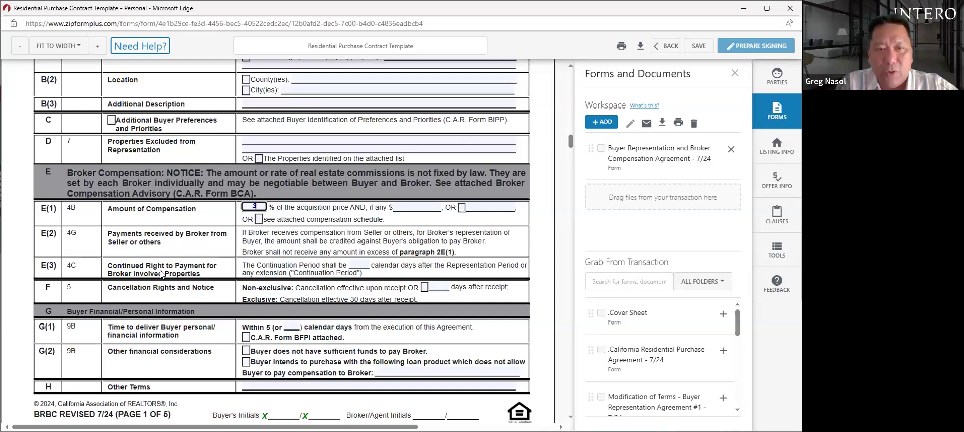
click(355, 262)
text(90)
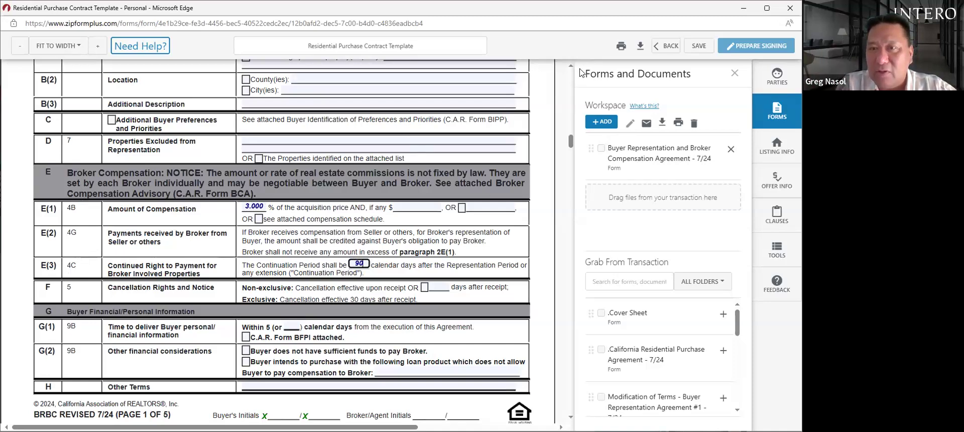
scroll(569, 68, up, 3)
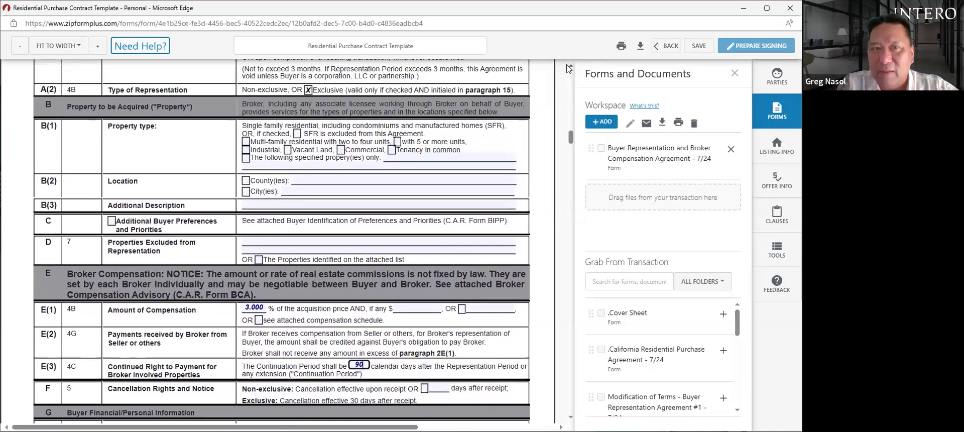
scroll(569, 68, up, 1)
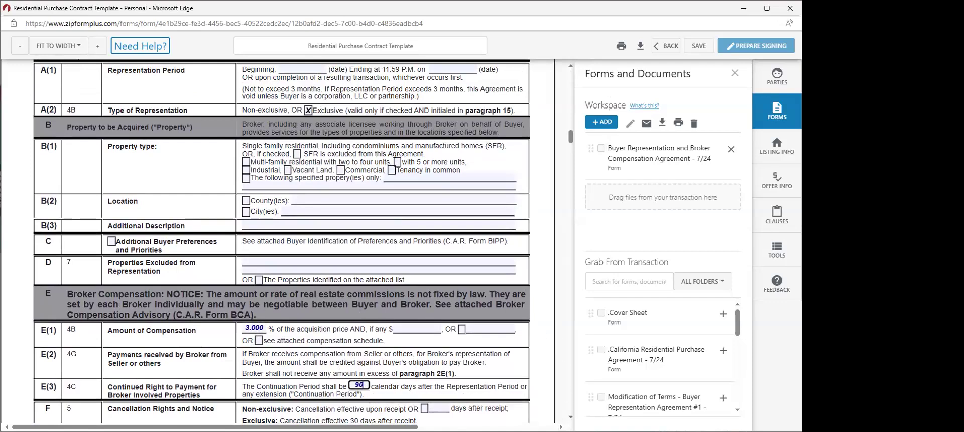
scroll(281, 241, down, 1)
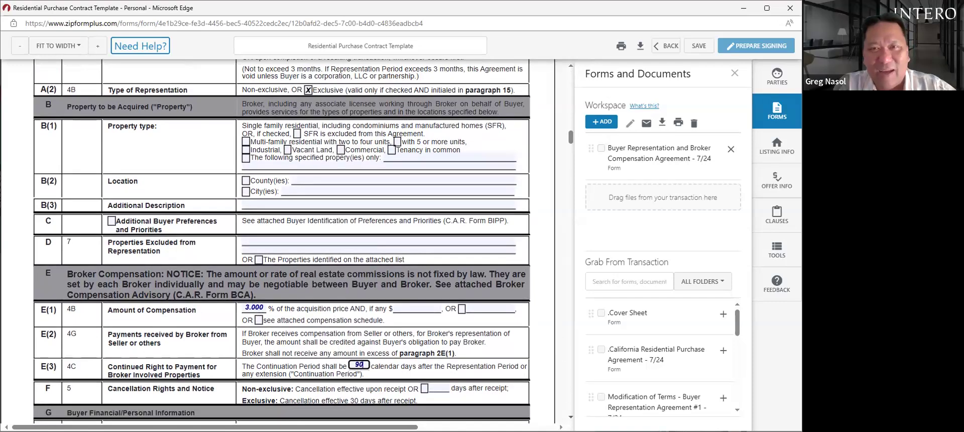
scroll(281, 241, down, 3)
scroll(281, 241, down, 1)
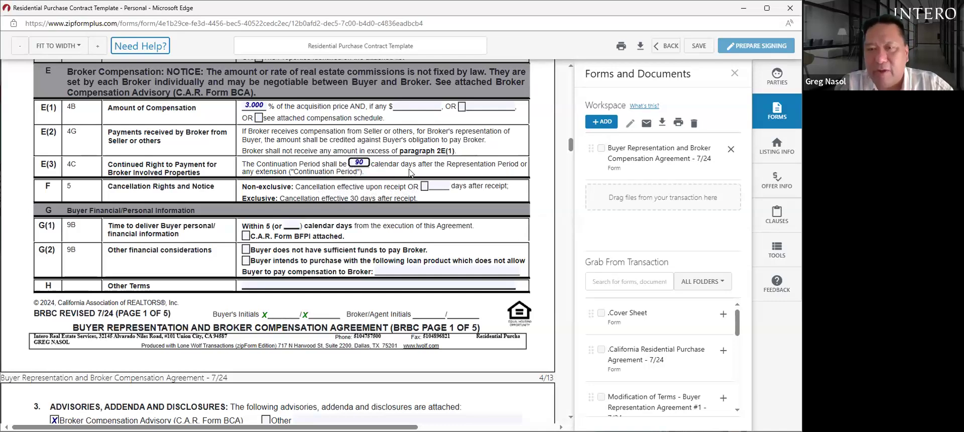
drag(571, 146, 570, 150)
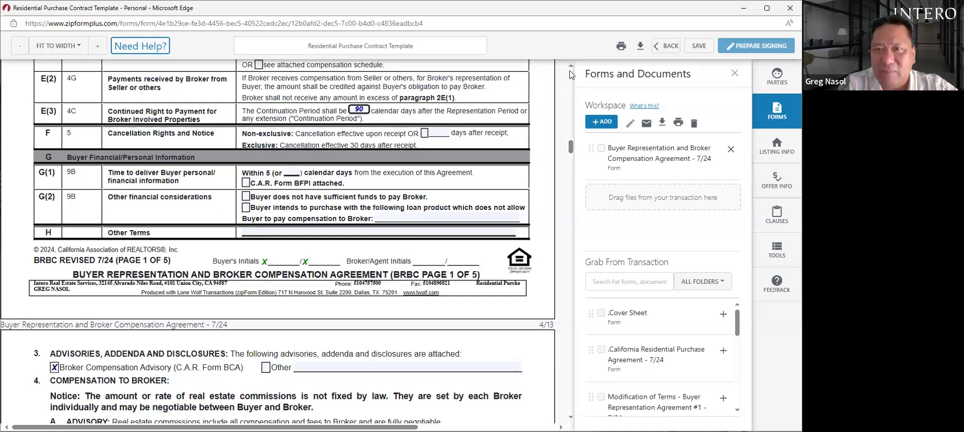
scroll(571, 69, up, 5)
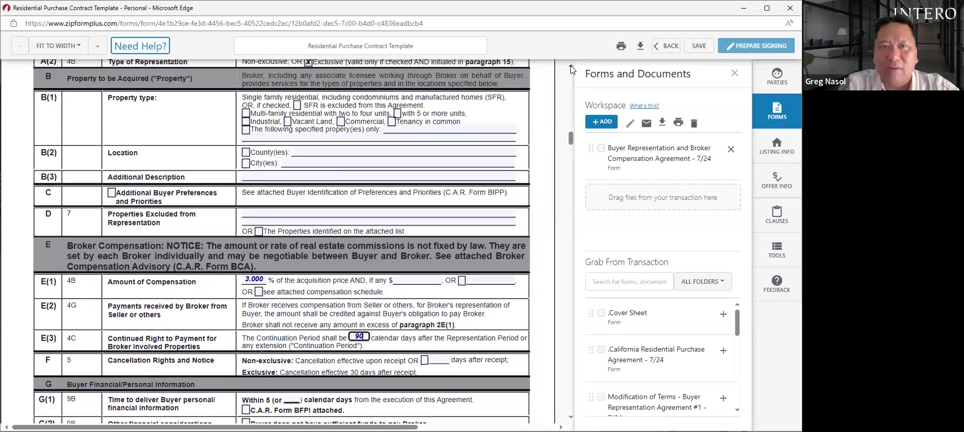
scroll(571, 69, up, 1)
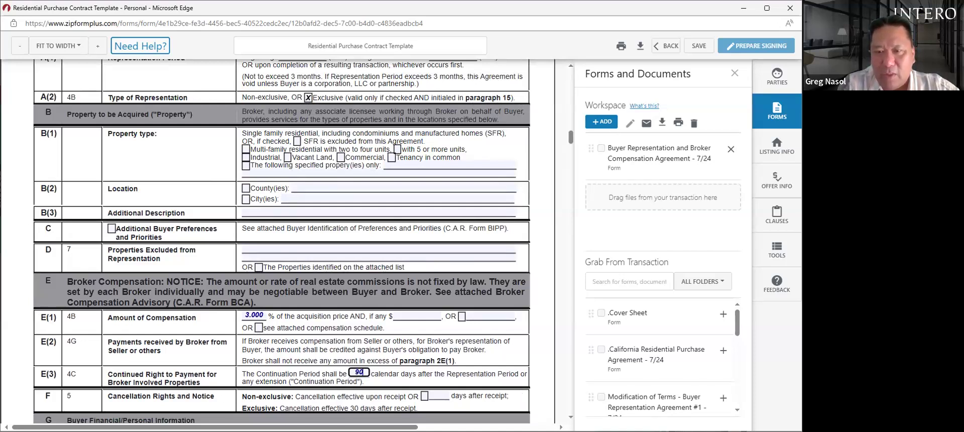
scroll(282, 242, down, 2)
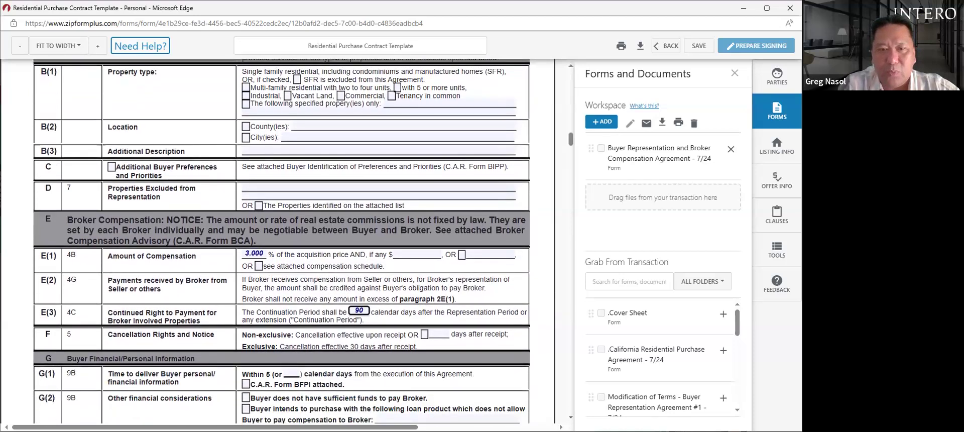
scroll(282, 242, down, 1)
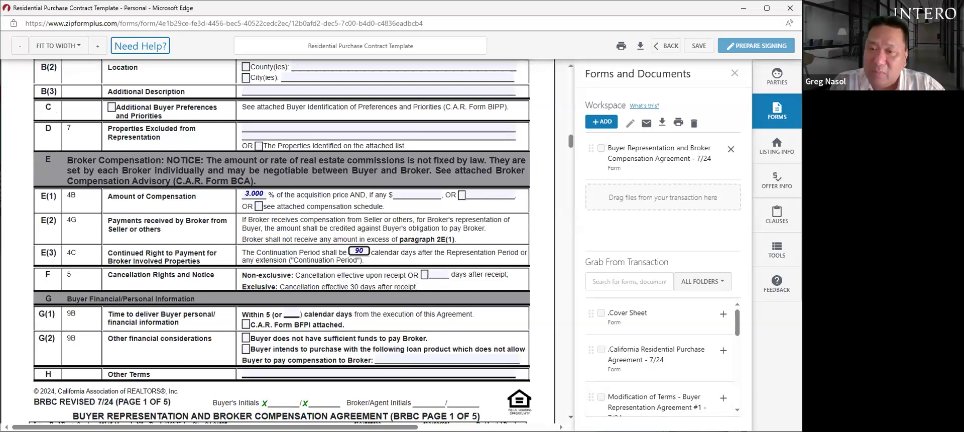
scroll(281, 241, down, 4)
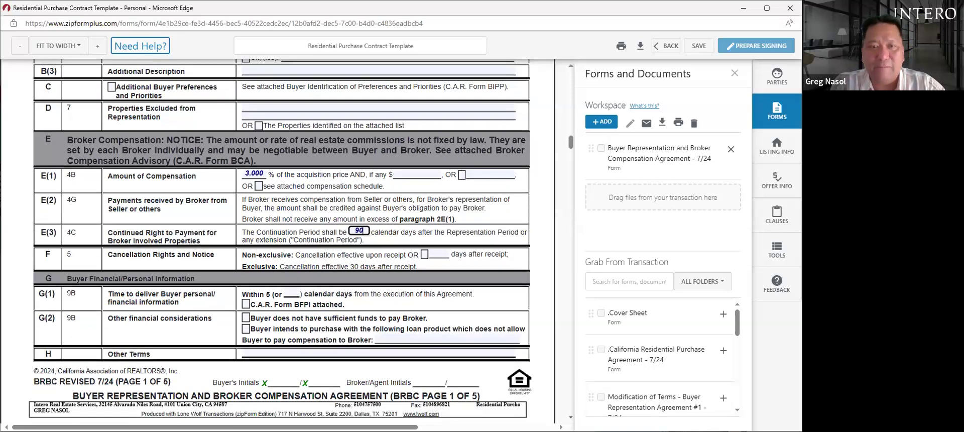
scroll(278, 241, down, 2)
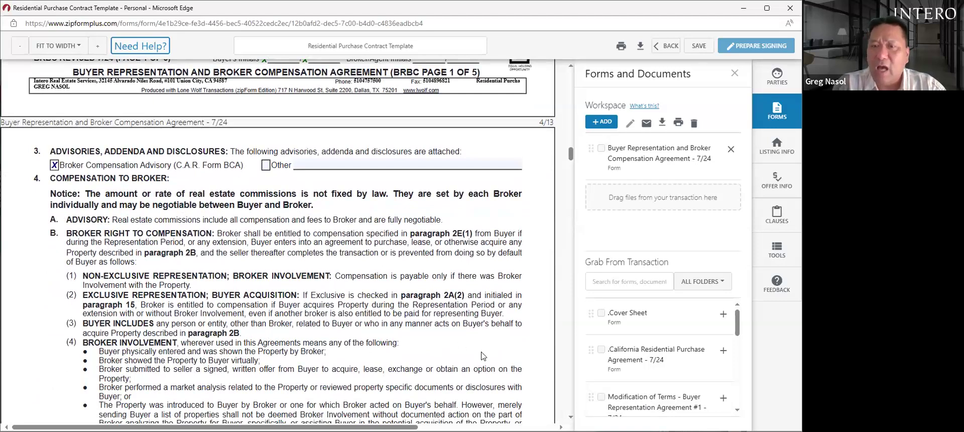
scroll(566, 405, down, 4)
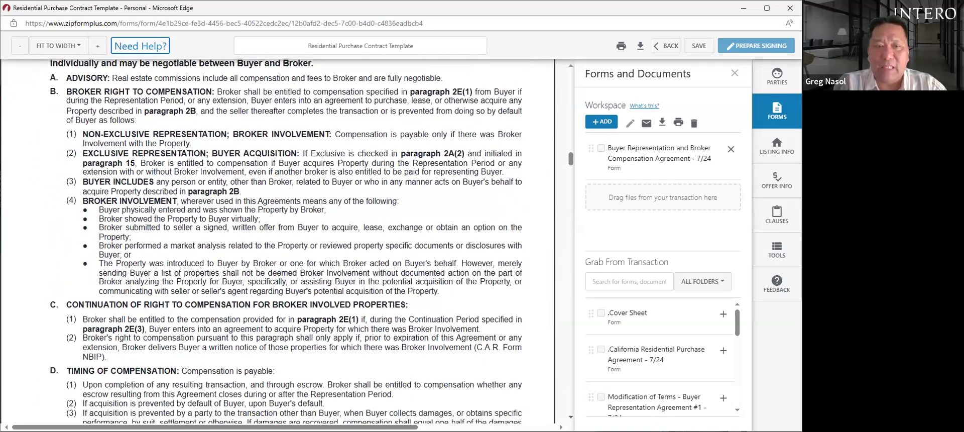
scroll(564, 391, down, 3)
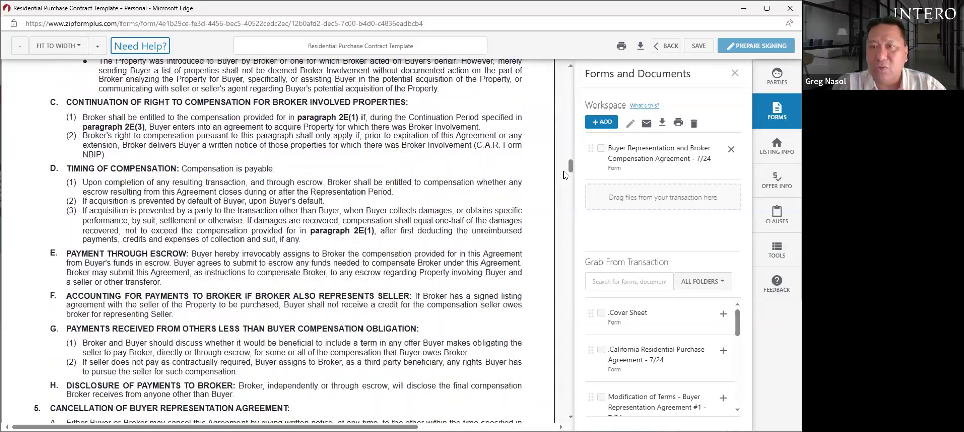
drag(571, 171, 566, 238)
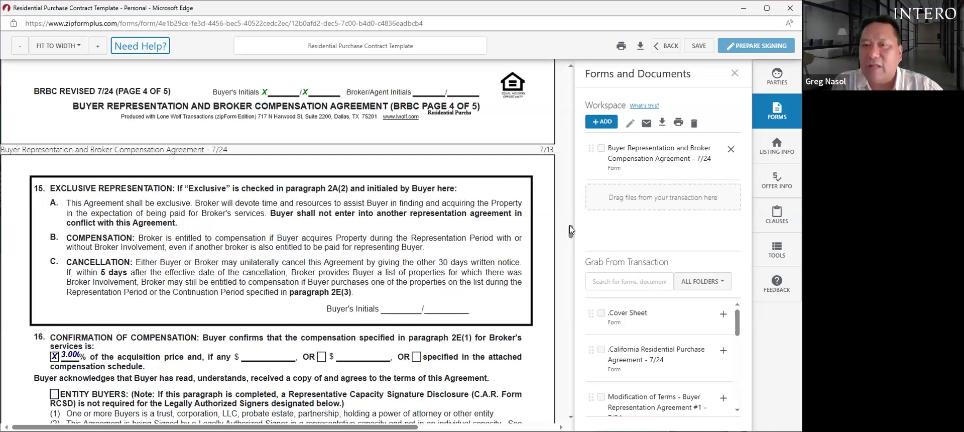
scroll(571, 235, down, 1)
scroll(571, 237, down, 10)
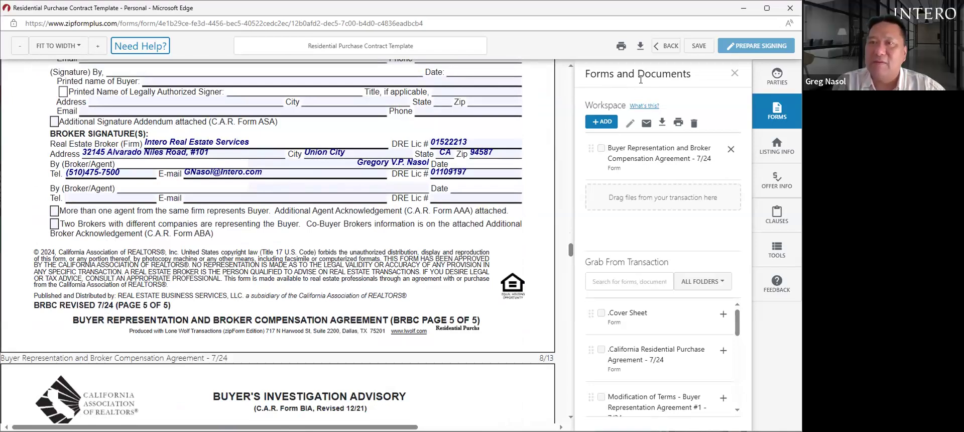
- Return to the template's documents and open Estimated Buyer Costs alone in a new workspace
click(666, 46)
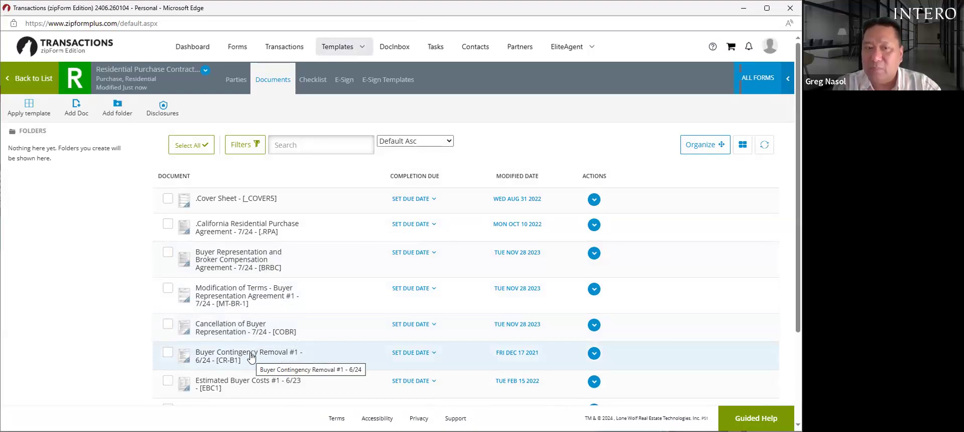
click(243, 382)
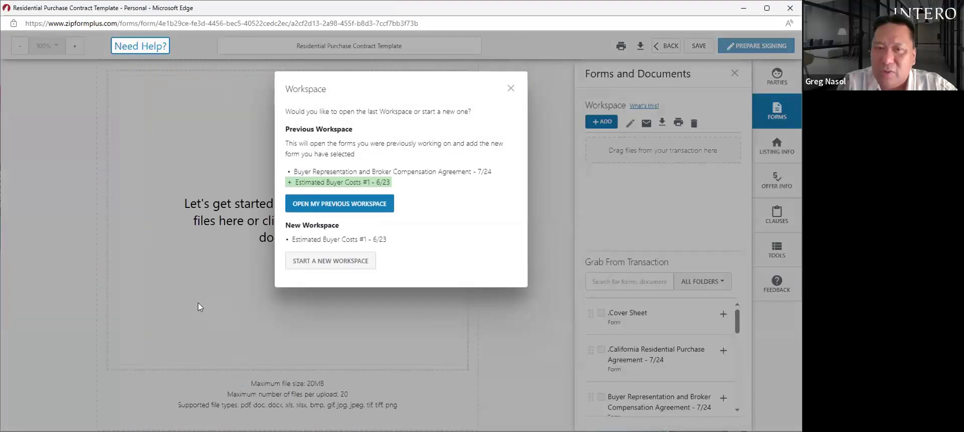
click(341, 260)
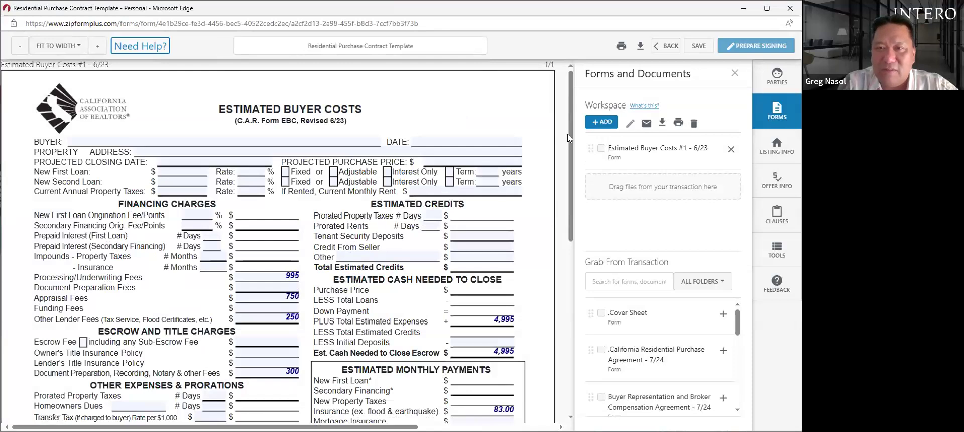
scroll(571, 158, down, 2)
- Scroll down the Estimated Buyer Costs form to the fee fields
drag(569, 158, 570, 192)
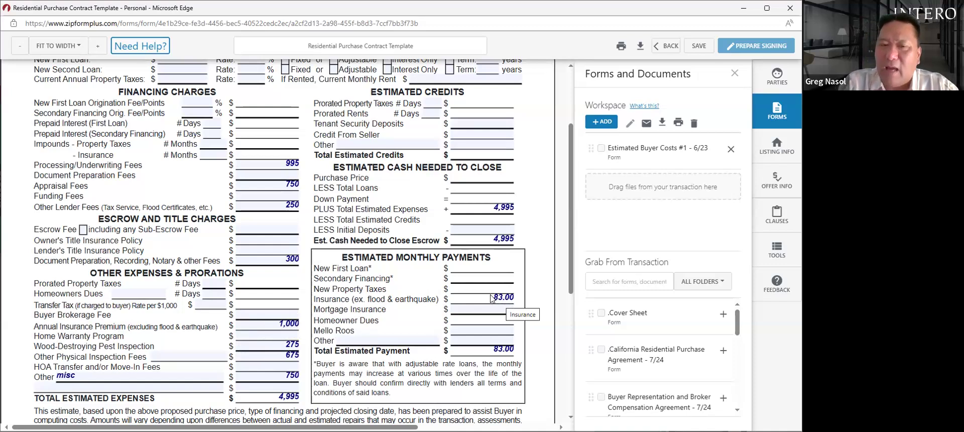
- Change the Annual Insurance Premium to 1,500 and Other Physical Inspection Fees to 750, totaling 5,570
click(290, 323)
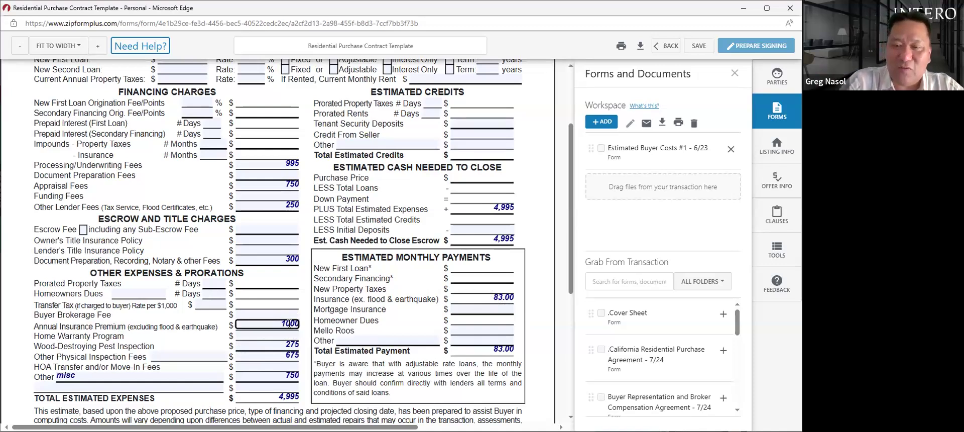
key(BackSpace)
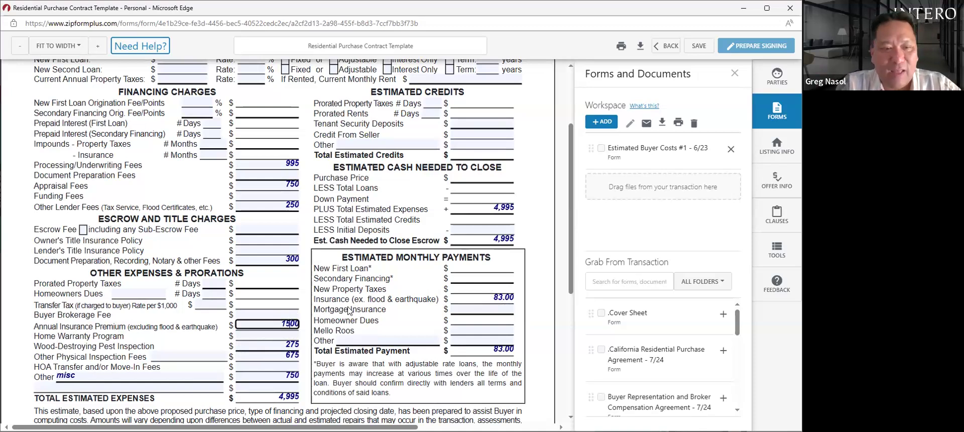
key(Tab)
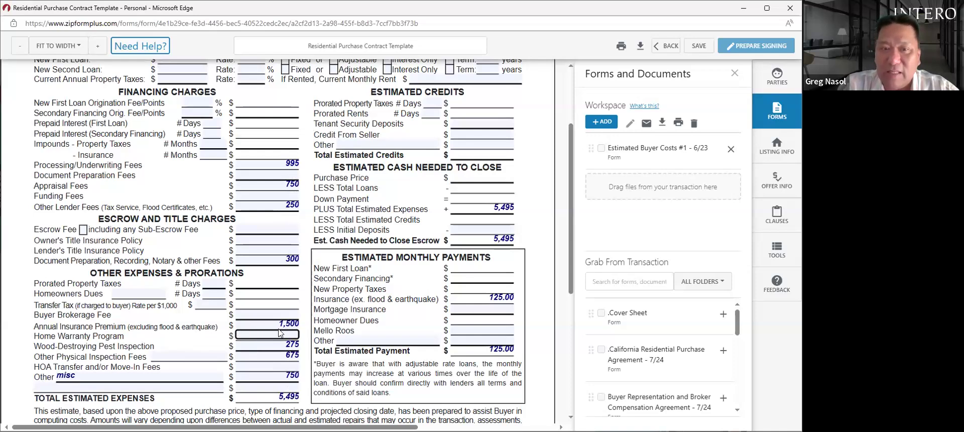
click(294, 356)
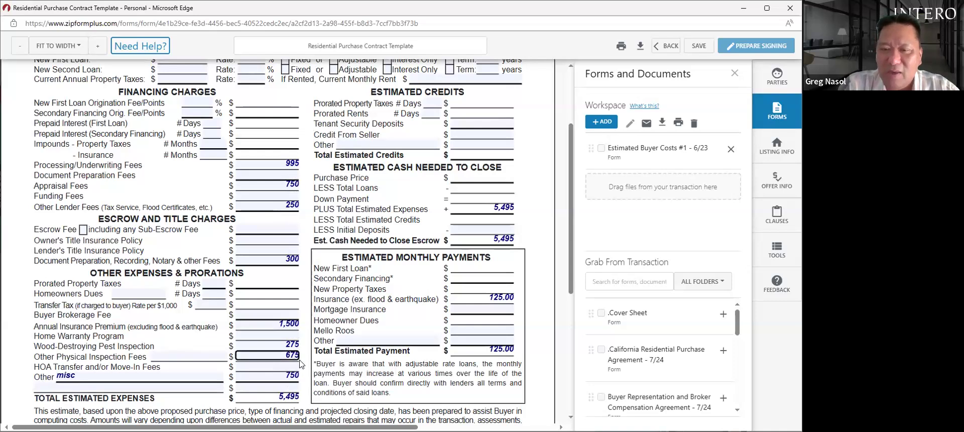
text(9)
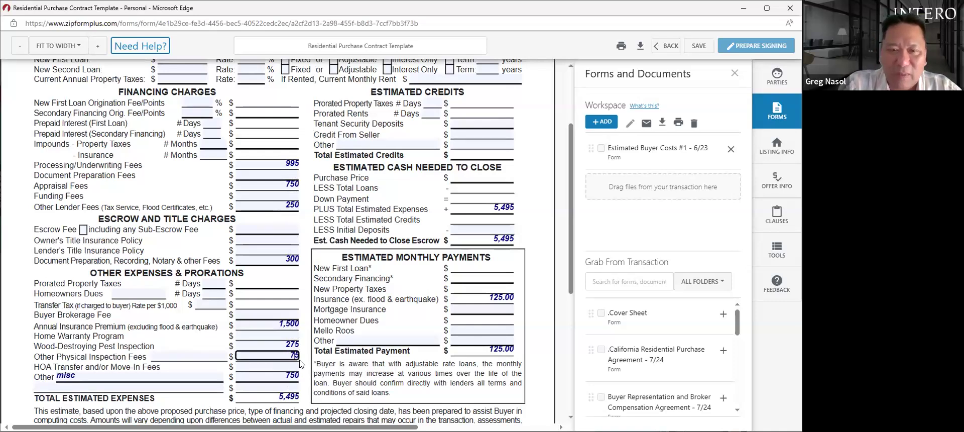
text(0)
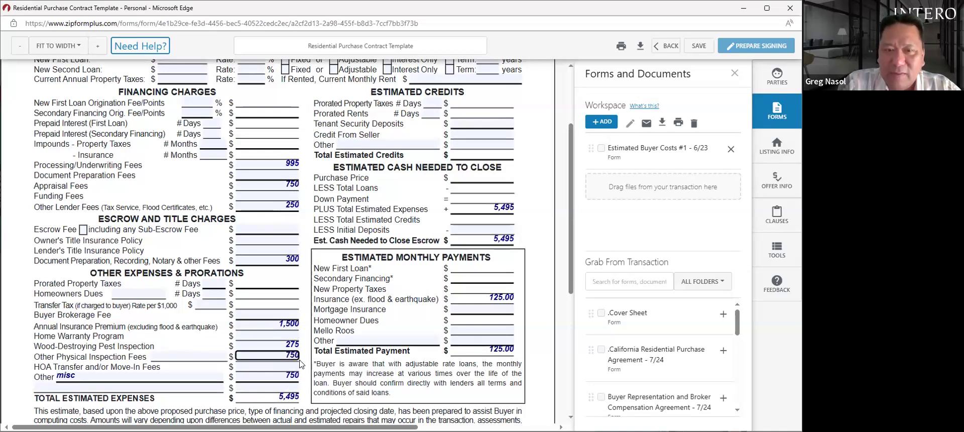
click(310, 372)
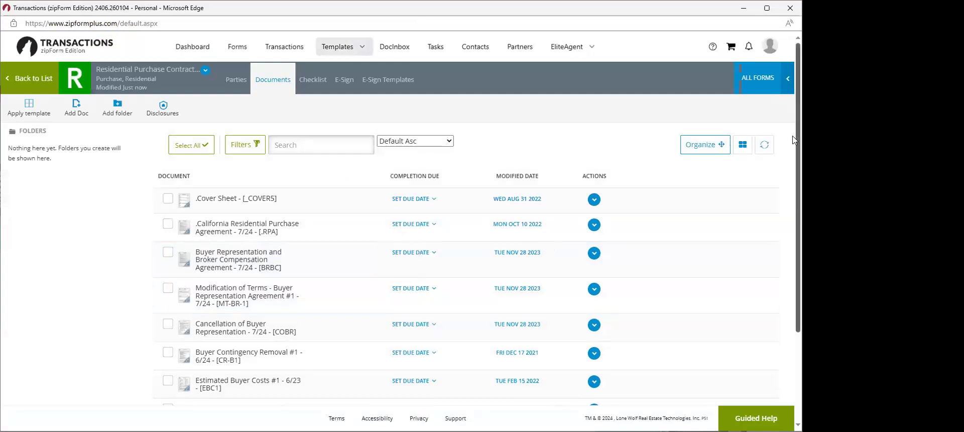
- Scroll the template's Documents list to review its seven forms
scroll(793, 178, down, 1)
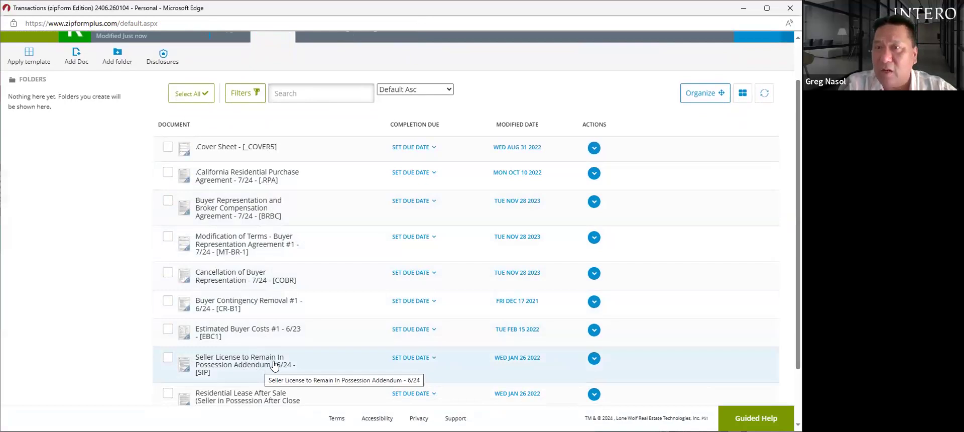
click(167, 369)
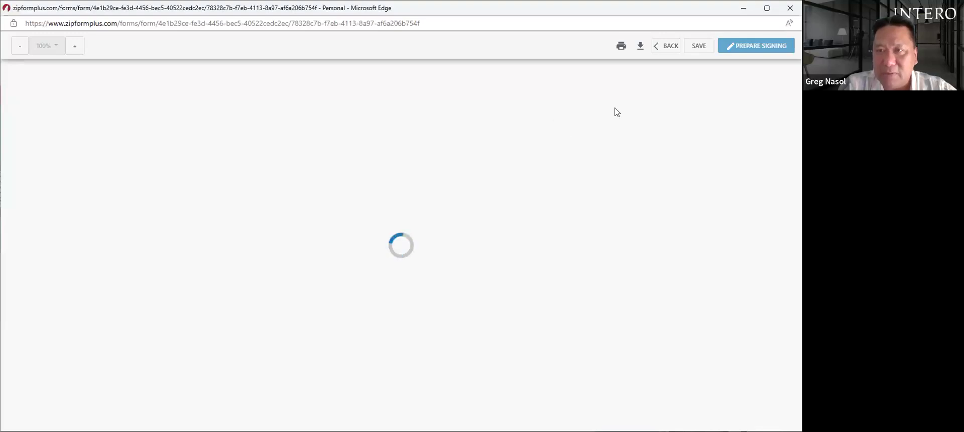
click(514, 87)
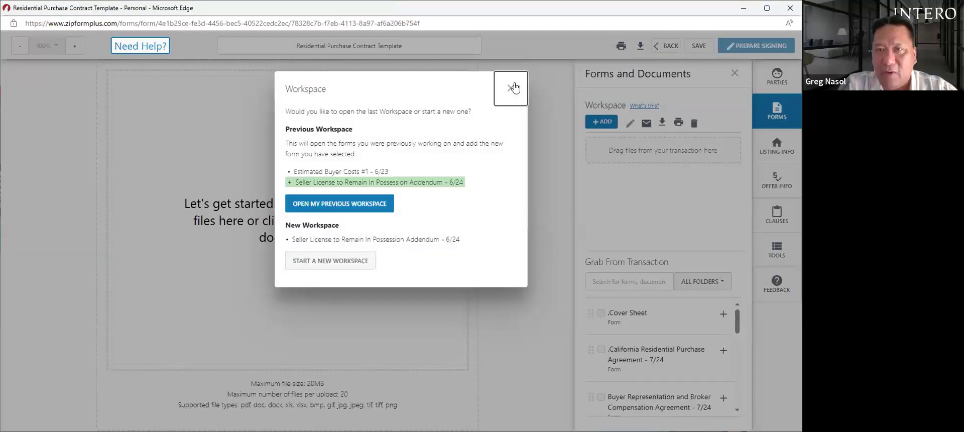
click(666, 45)
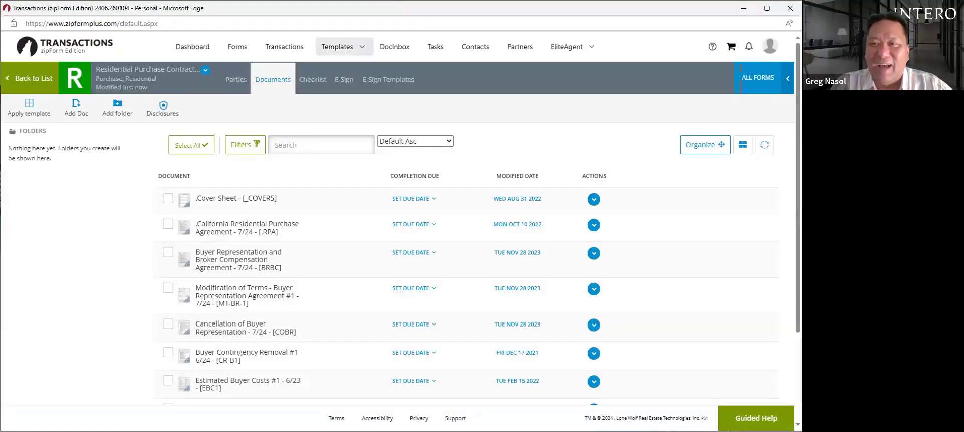
scroll(794, 125, down, 1)
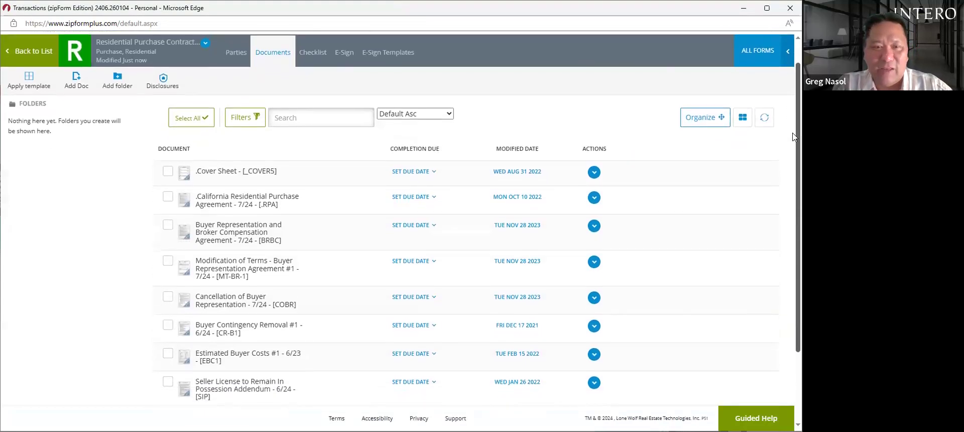
scroll(793, 131, up, 1)
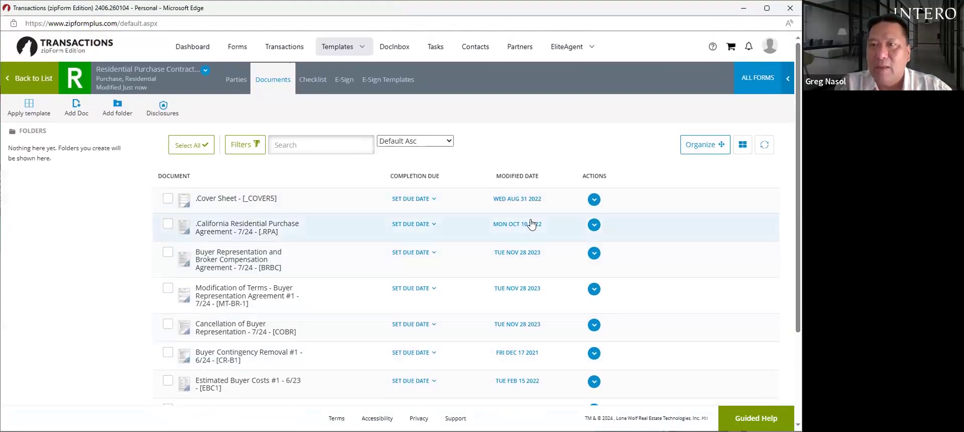
scroll(794, 131, down, 2)
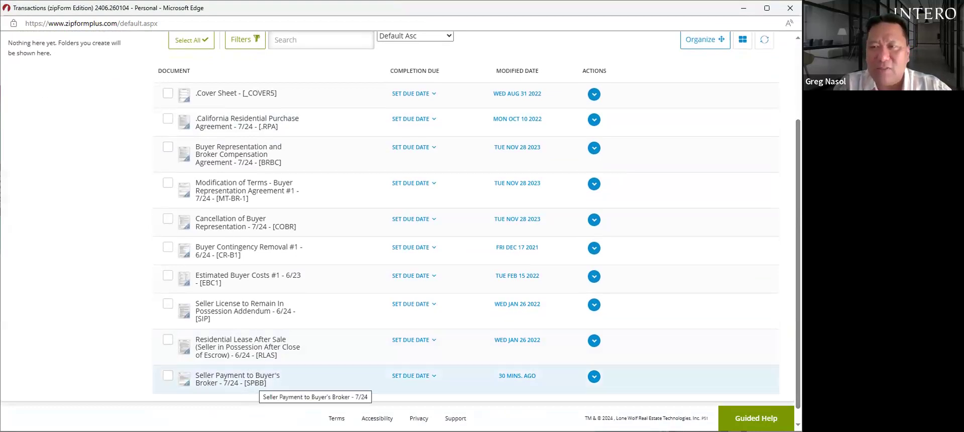
scroll(795, 154, up, 2)
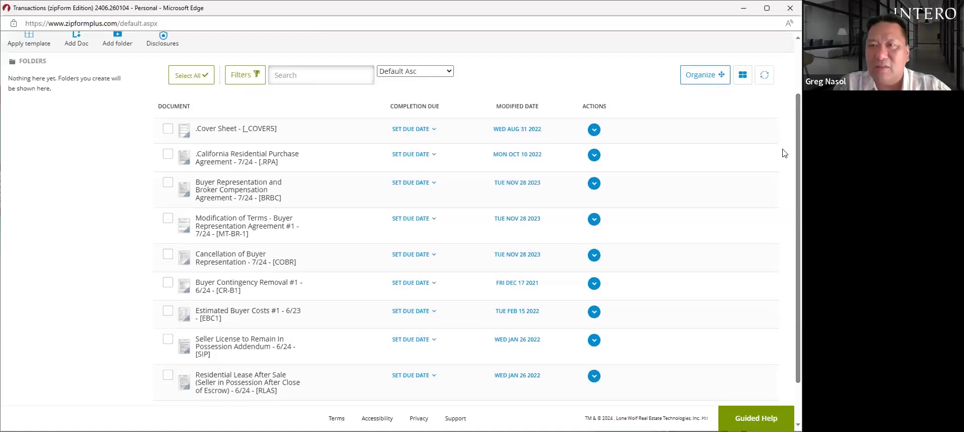
- Reorder the documents so SPBB sits third, below the California Residential Purchase Agreement, and save the order
click(699, 80)
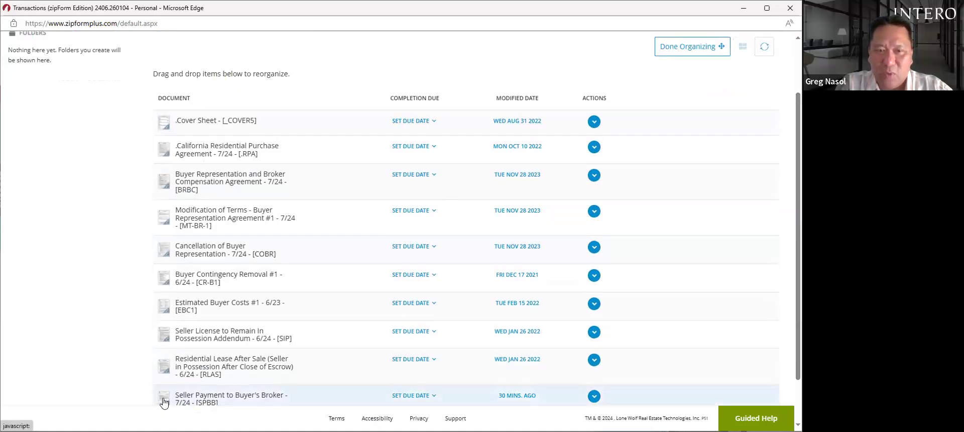
drag(192, 402, 173, 211)
drag(215, 217, 216, 176)
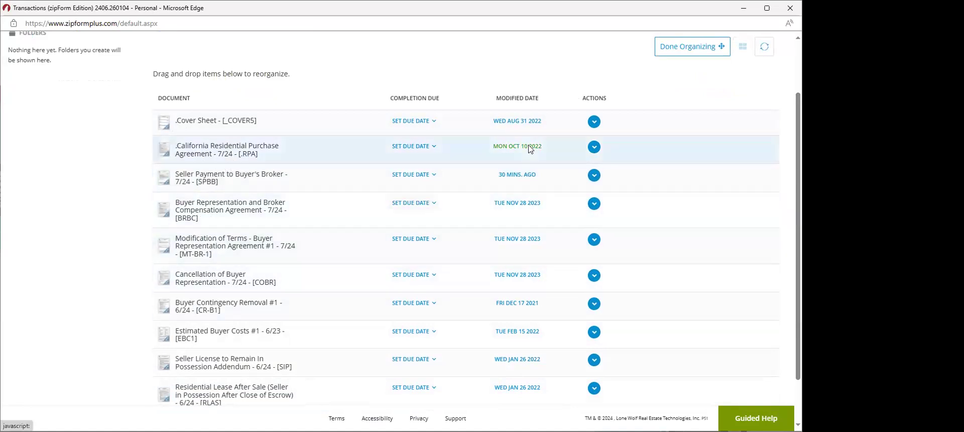
click(692, 47)
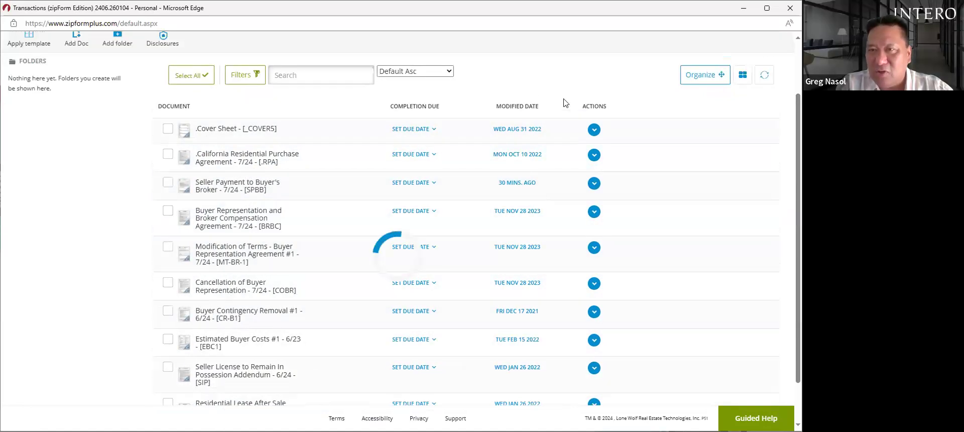
- Open Seller Payment to Buyer's Broker - 7/24 [SPBB] from the Documents list
mouse_move(219, 262)
mouse_down()
mouse_move(221, 220)
mouse_move(228, 255)
mouse_up()
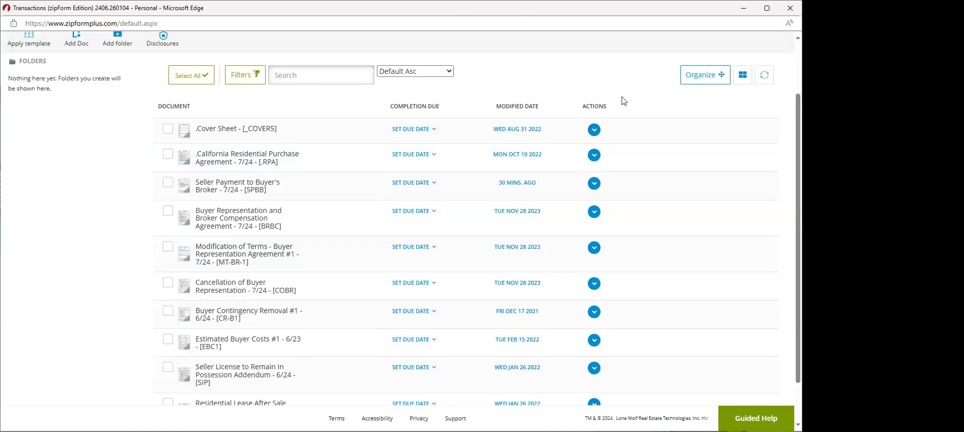
drag(795, 136, 794, 75)
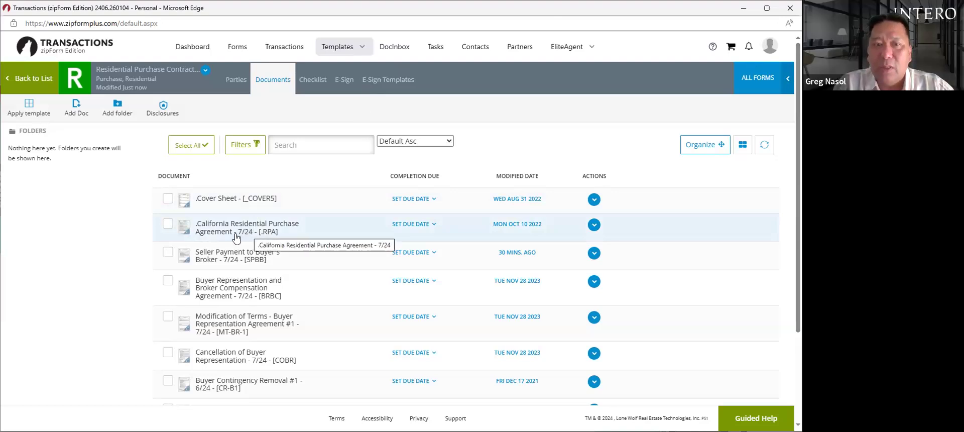
click(244, 258)
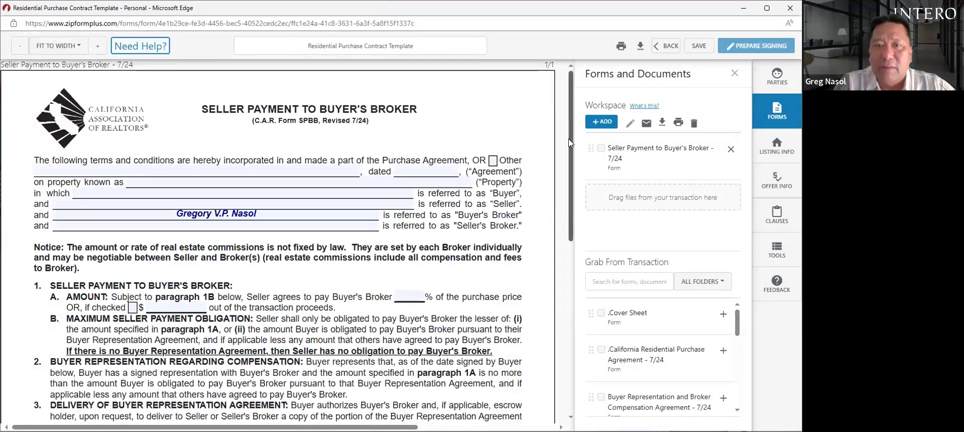
- Set the buyer's broker compensation to 3% of the purchase price
scroll(427, 148, down, 1)
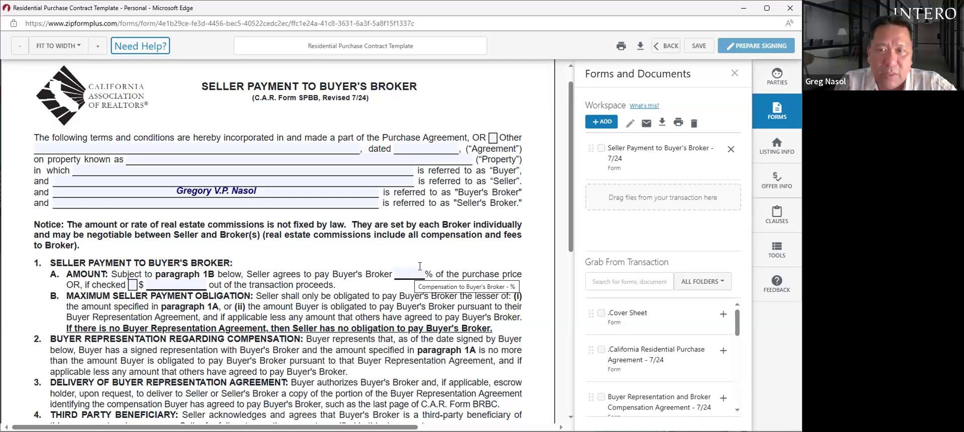
mouse_move(572, 191)
mouse_down()
mouse_move(576, 258)
mouse_move(576, 206)
mouse_up()
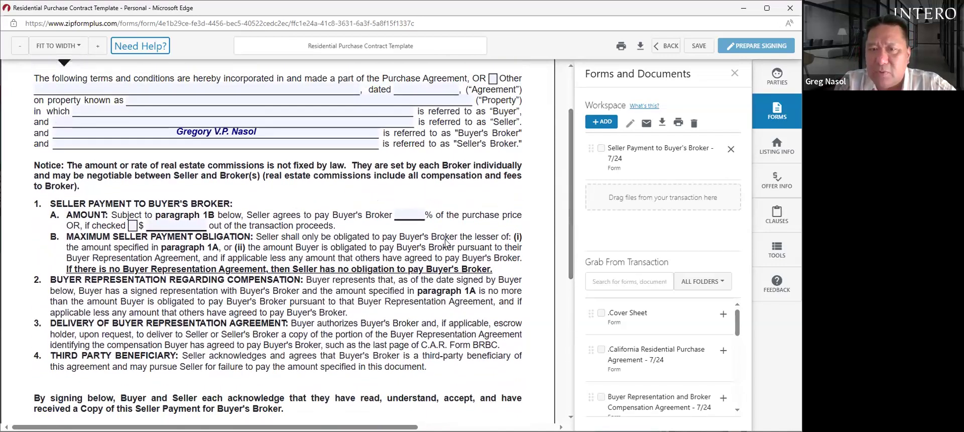
click(406, 213)
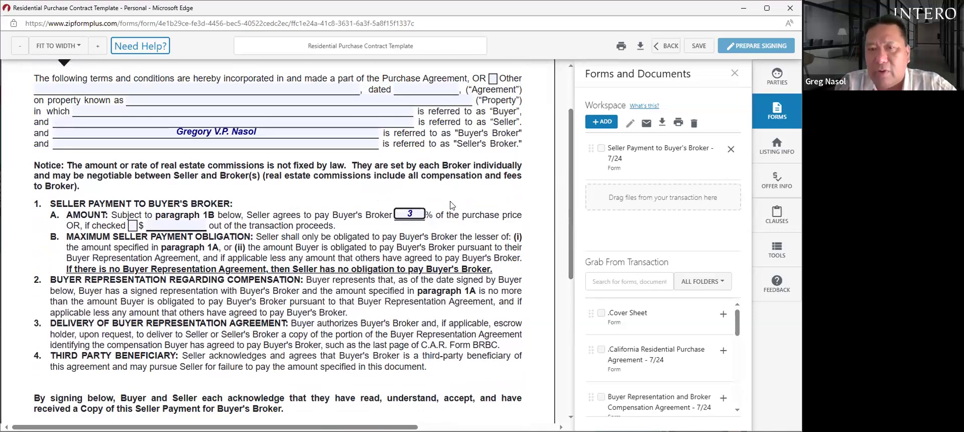
click(469, 199)
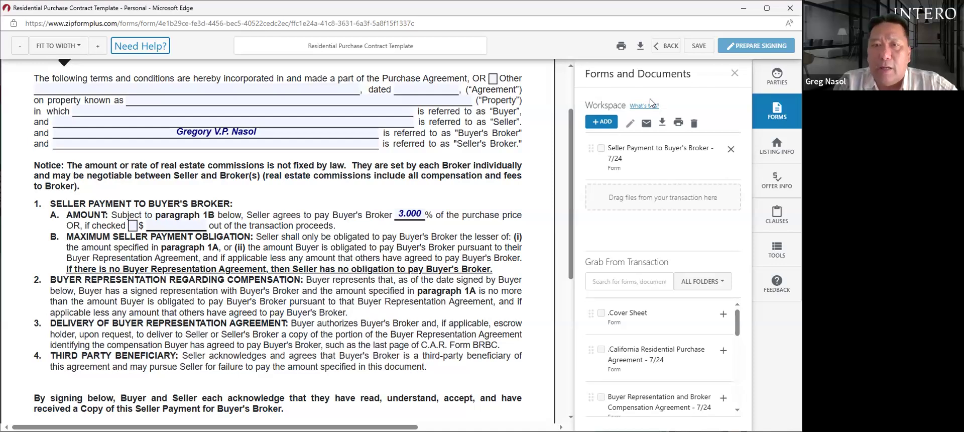
- Save the SPBB form and go back to the template's Documents list
scroll(570, 121, up, 2)
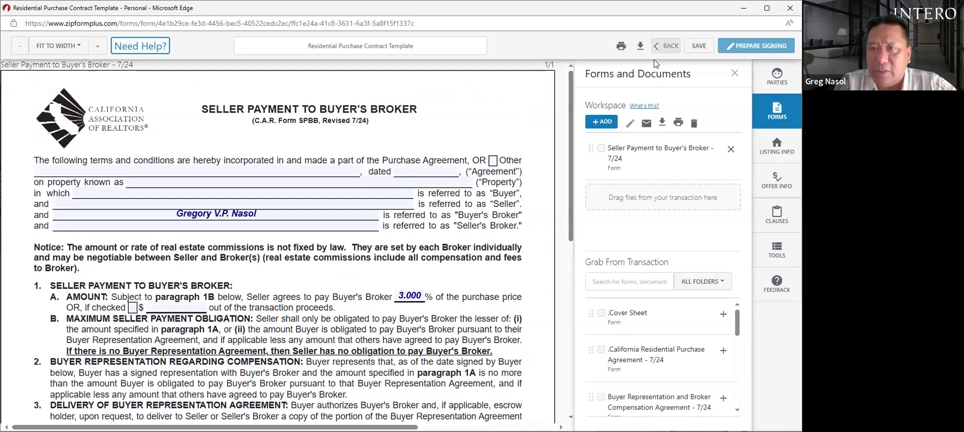
click(699, 46)
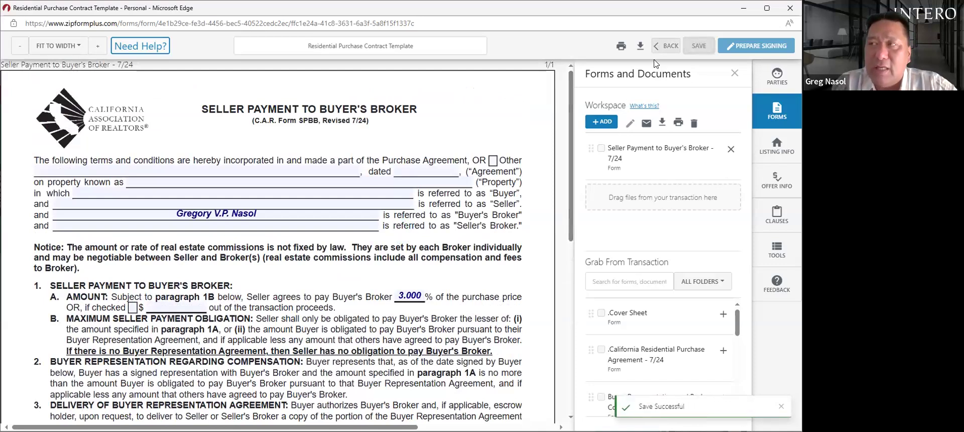
click(666, 46)
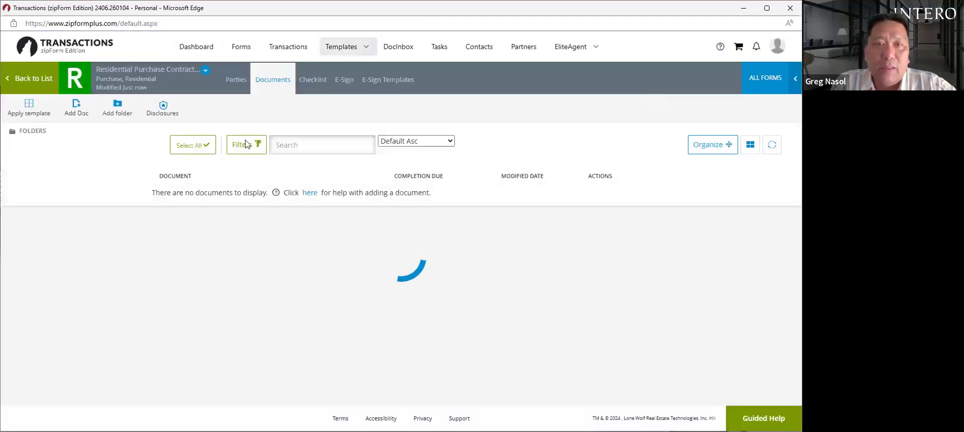
- Reopen the Residential Purchase Contract Template from Forms and Checklists and show its details and actions
mouse_move(312, 69)
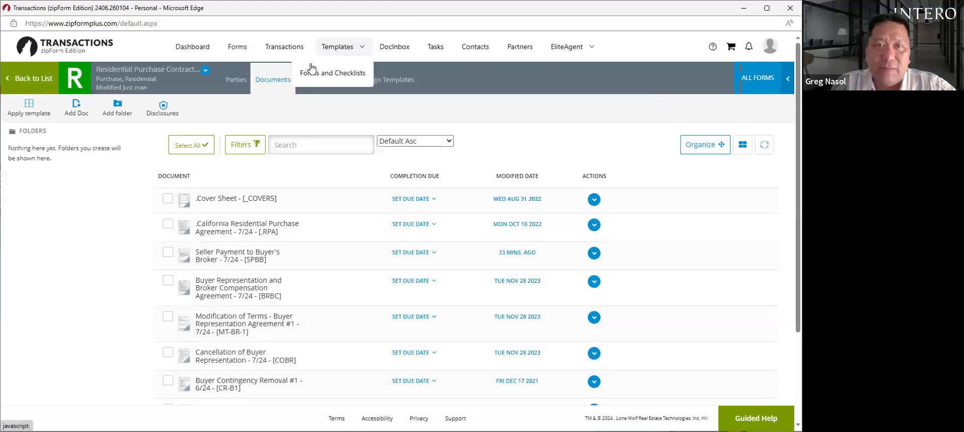
click(340, 73)
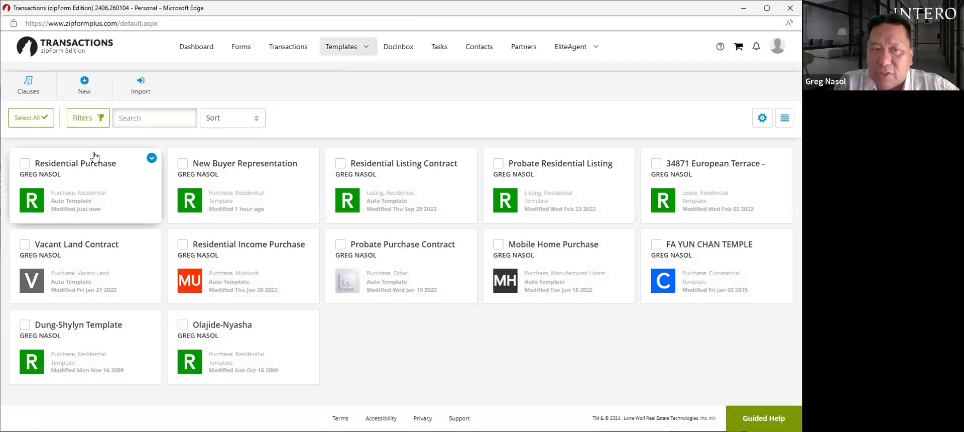
click(152, 158)
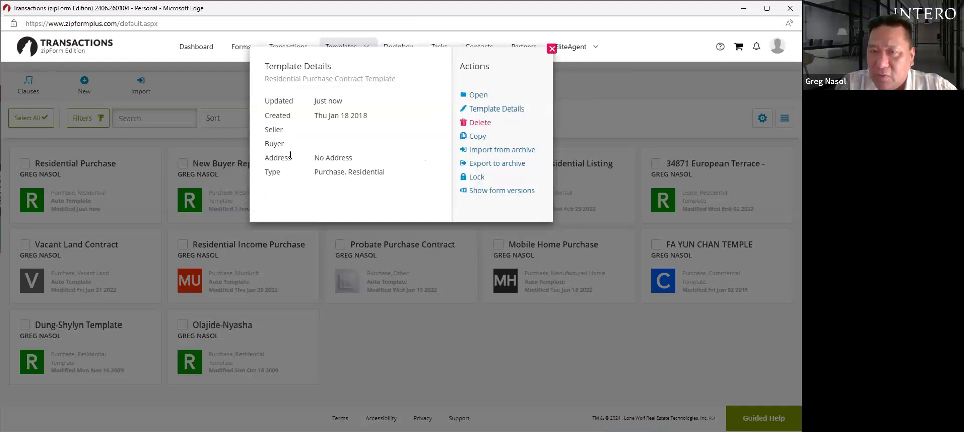
click(478, 97)
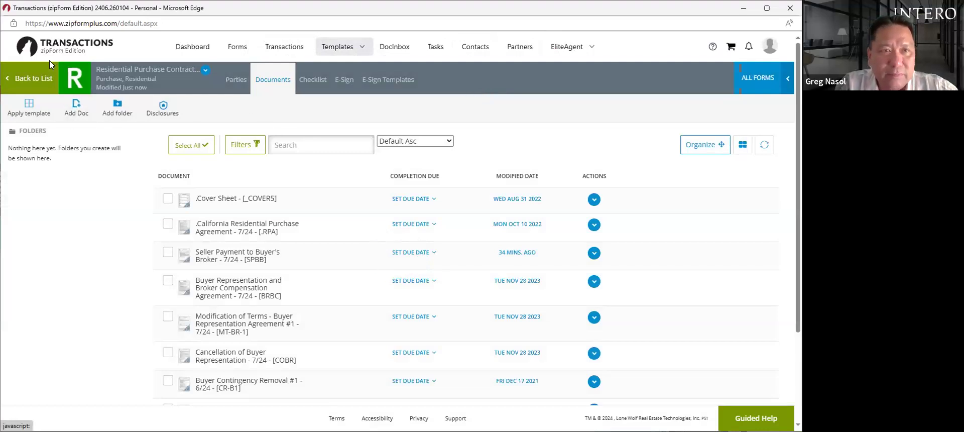
click(204, 71)
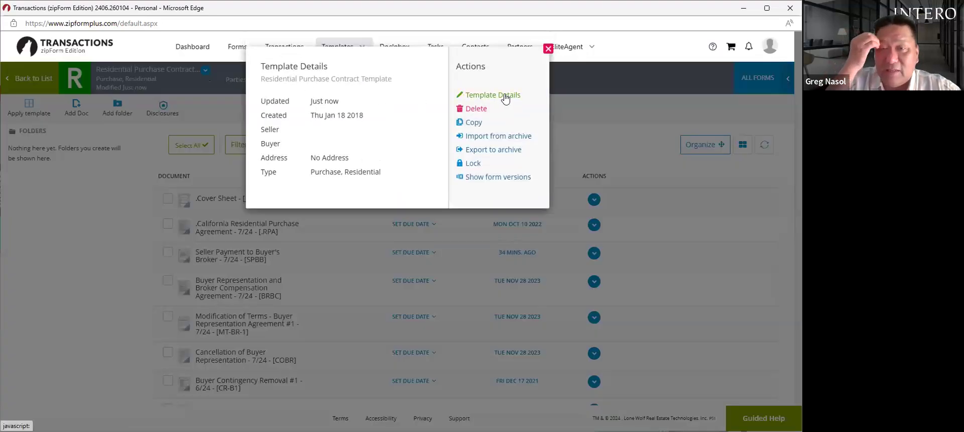
- Save the template information with Auto Apply kept on for new Purchase/Residential transactions
click(505, 99)
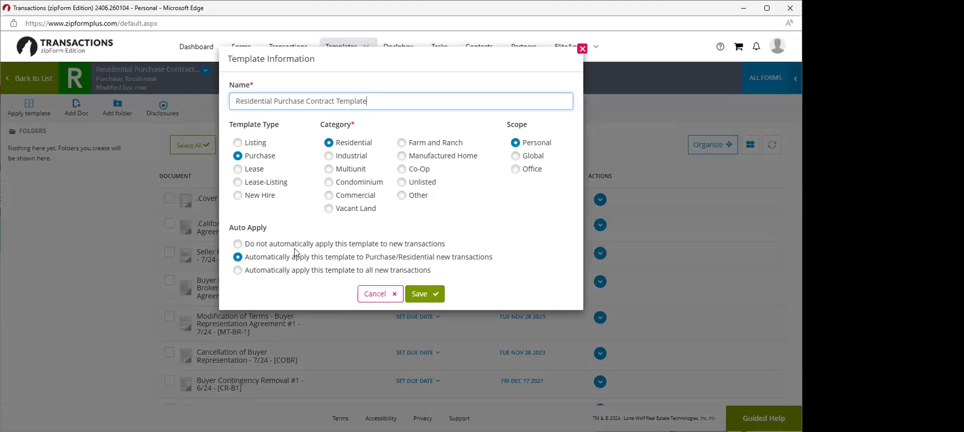
click(429, 296)
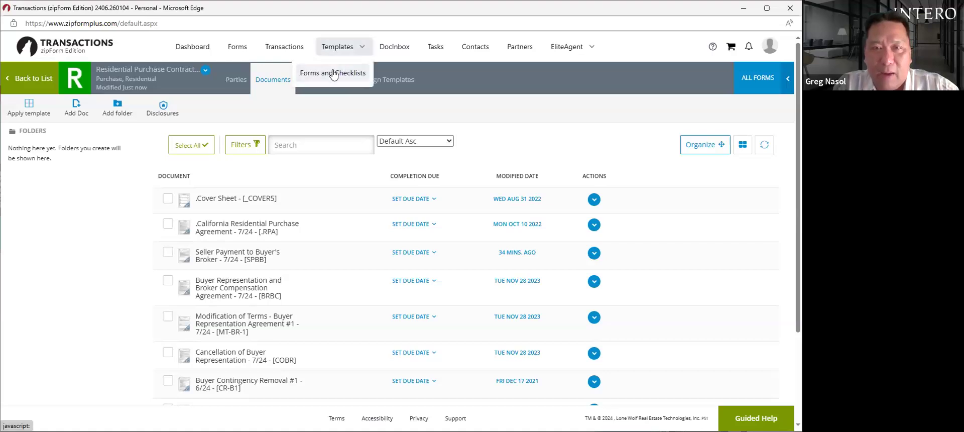
- Open the Buyer Representation and Broker Compensation Agreement from the New Buyer Representation template
click(350, 72)
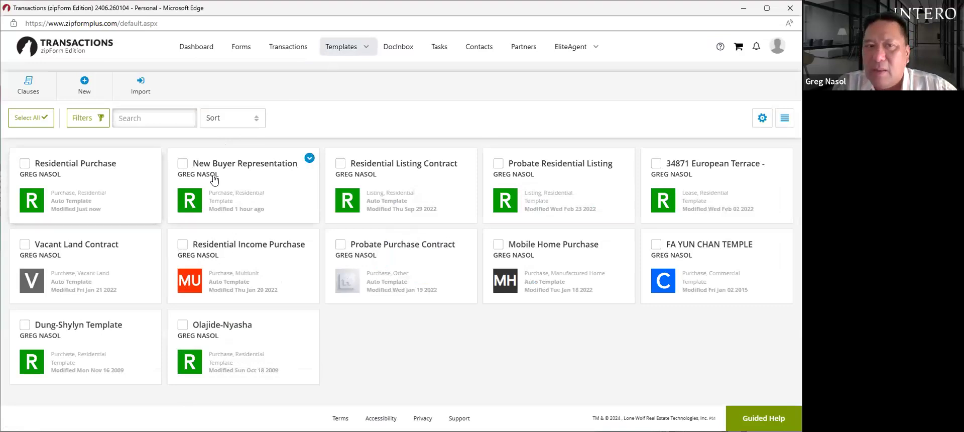
click(249, 164)
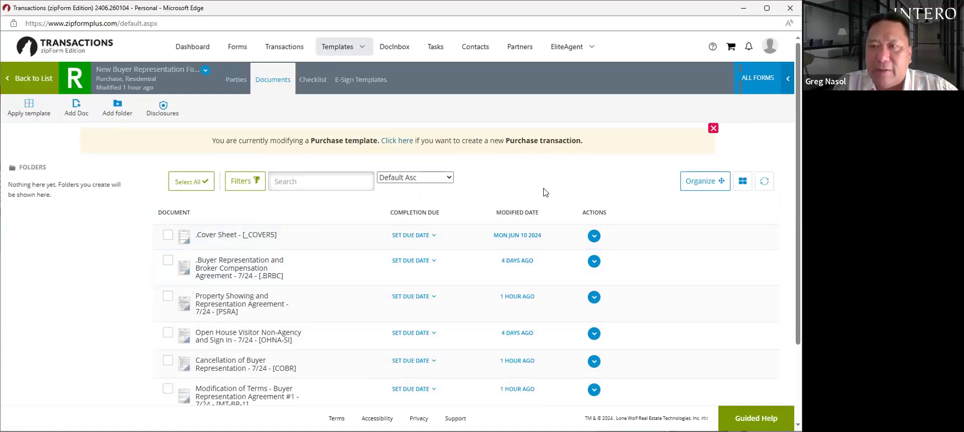
scroll(794, 99, down, 2)
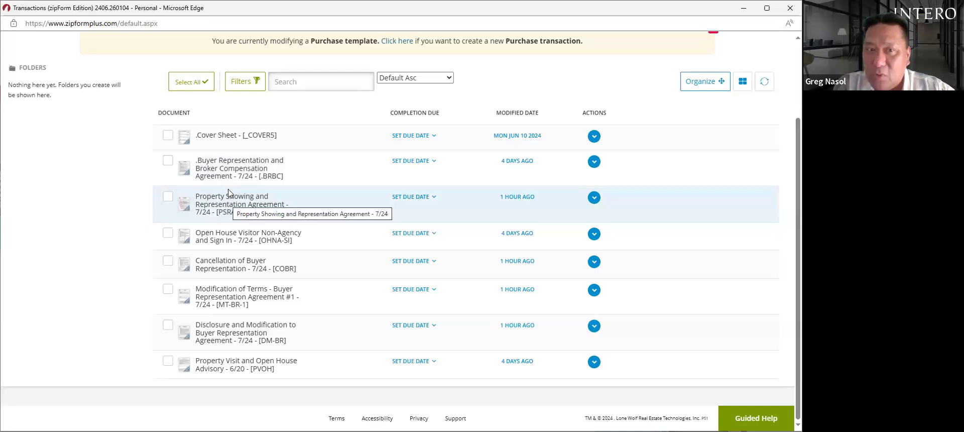
click(237, 172)
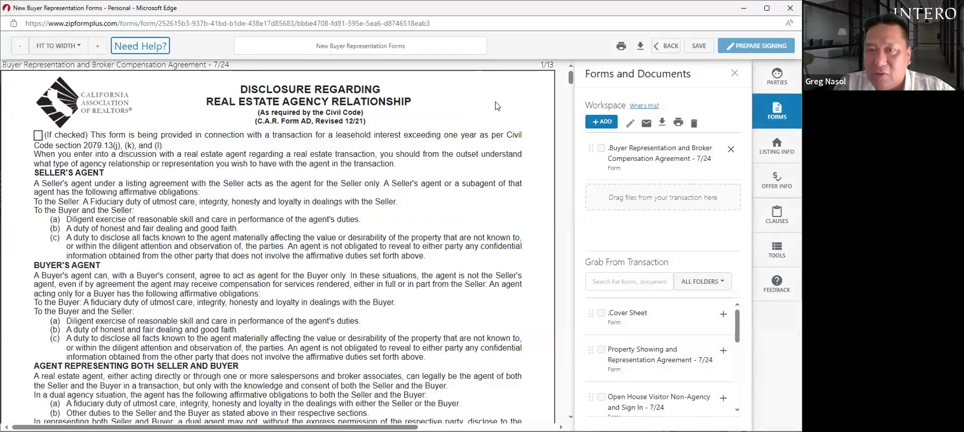
- Add the Cover Sheet from Grab From Transaction to the workspace
click(571, 98)
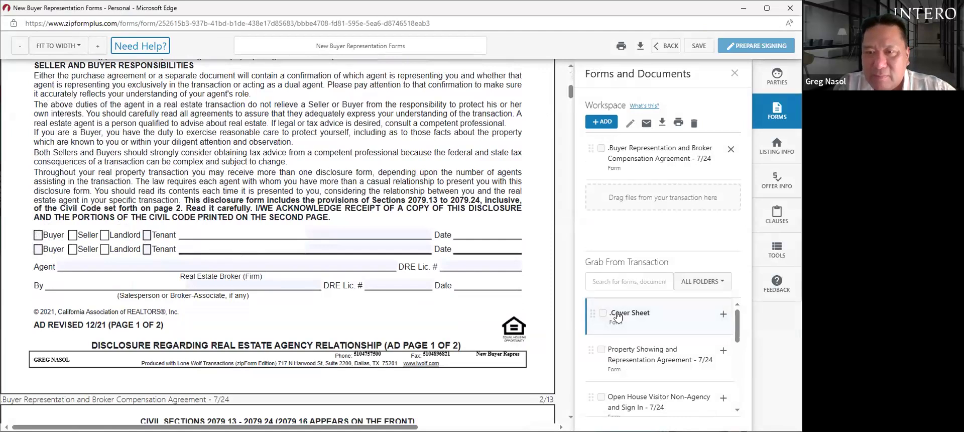
drag(617, 315, 620, 197)
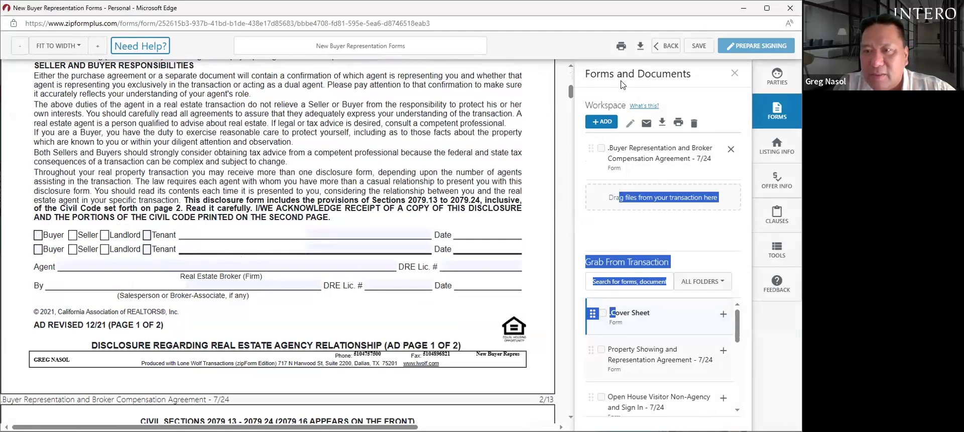
click(726, 316)
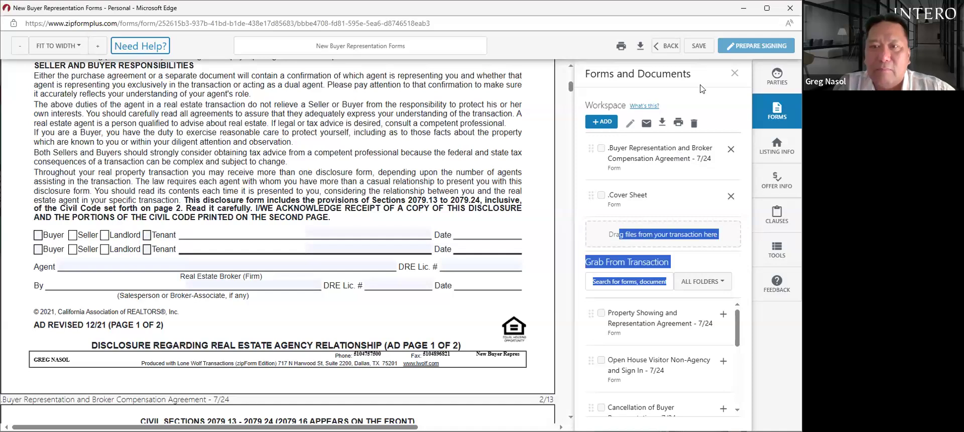
click(621, 200)
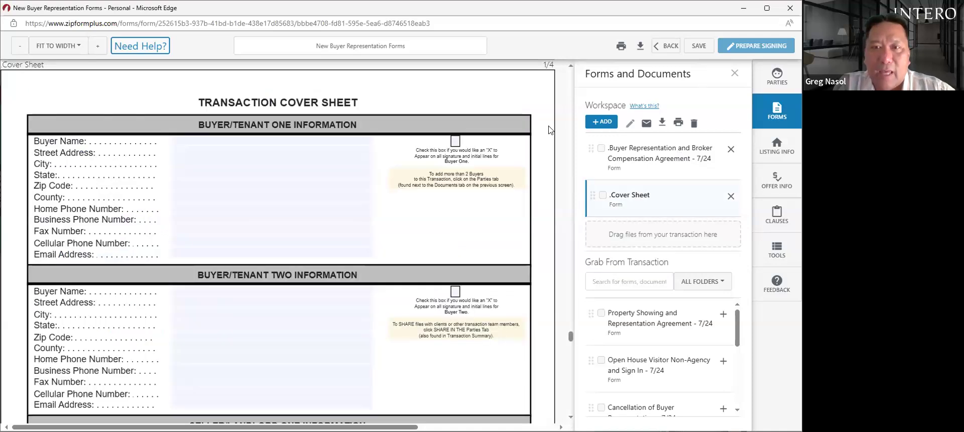
click(456, 141)
click(455, 291)
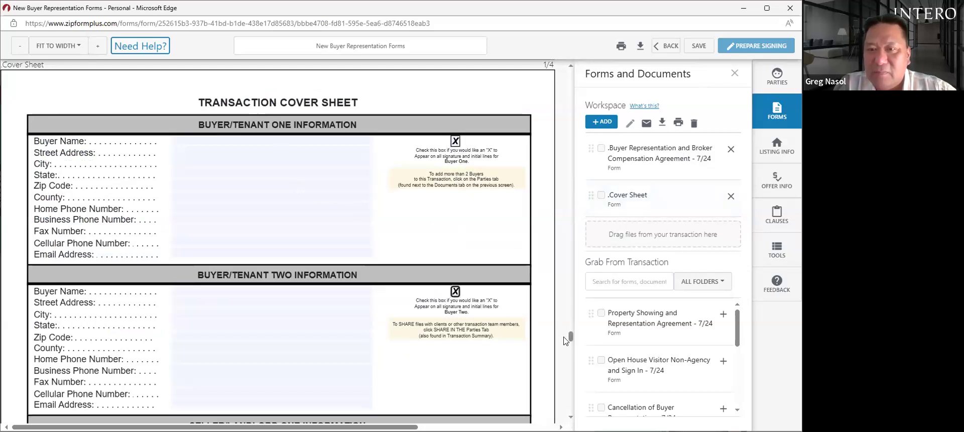
drag(572, 340, 571, 343)
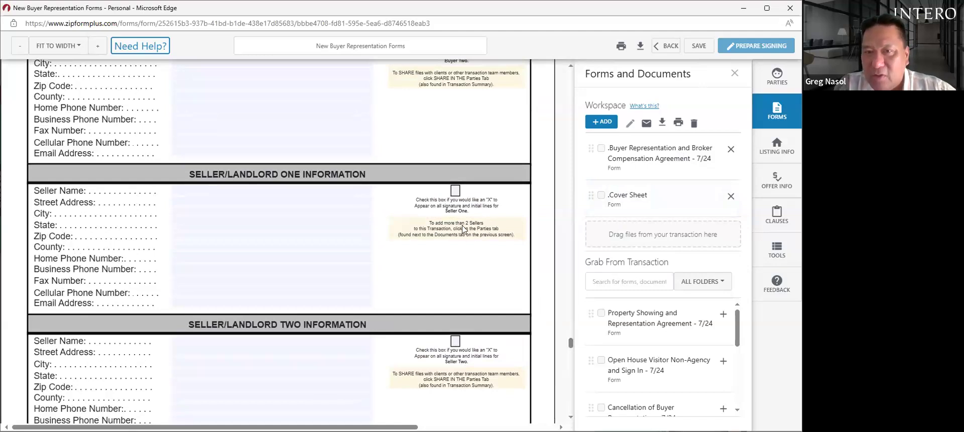
click(456, 190)
click(456, 341)
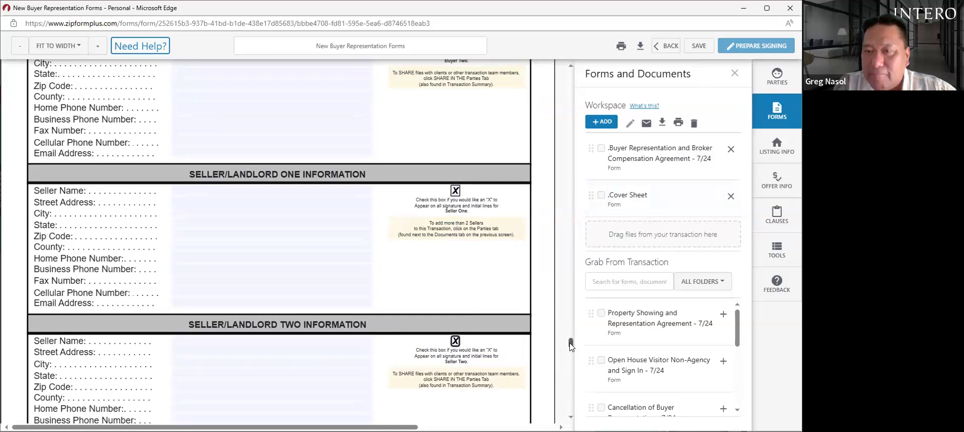
drag(571, 345, 573, 371)
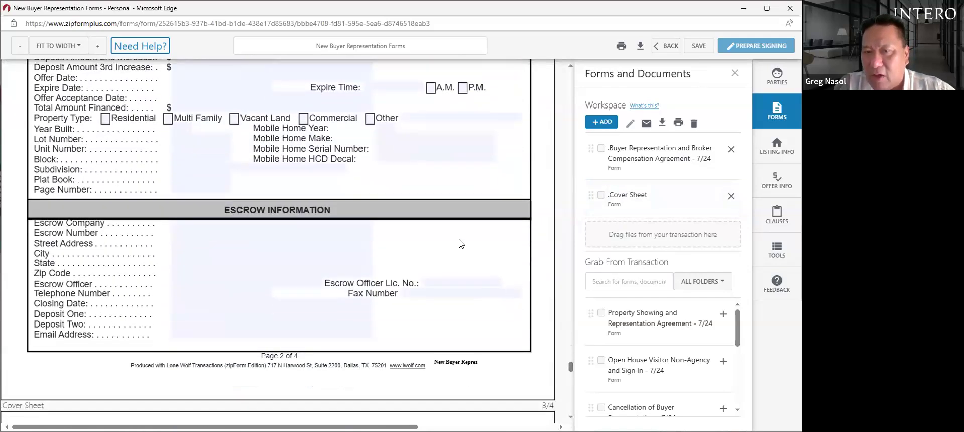
scroll(571, 365, up, 10)
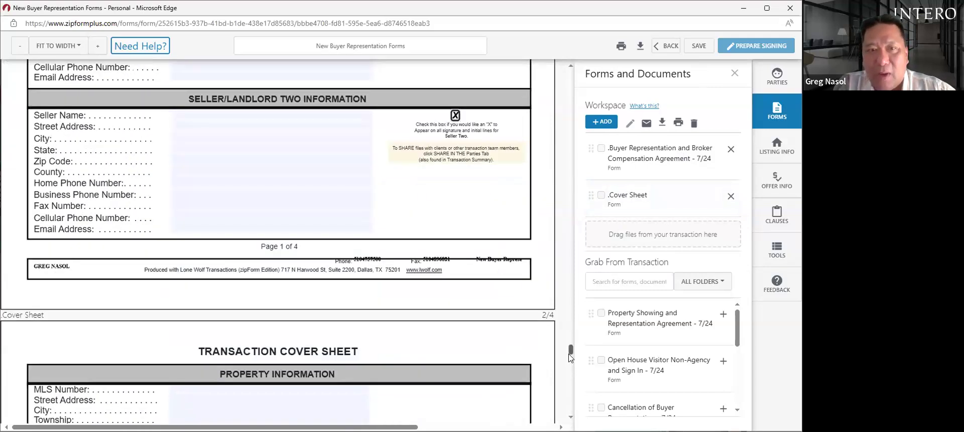
drag(572, 345, 571, 374)
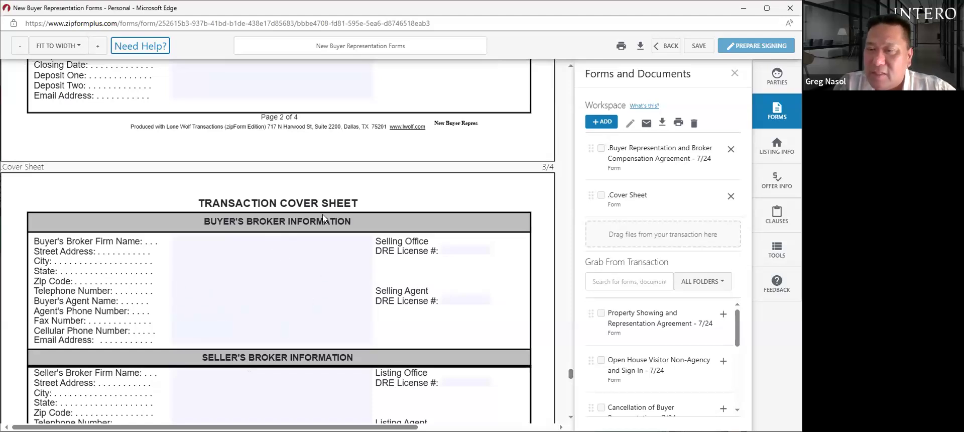
click(309, 288)
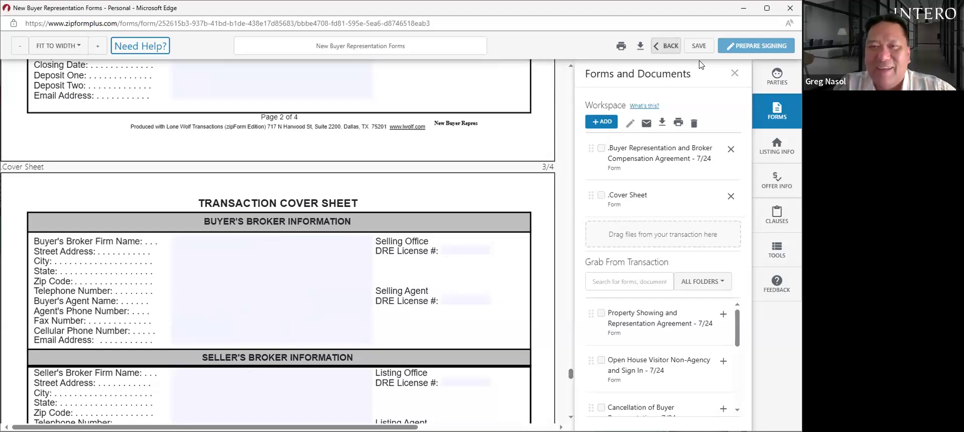
- Go back to the Documents list, discarding changes to the New Buyer Representation forms
click(667, 45)
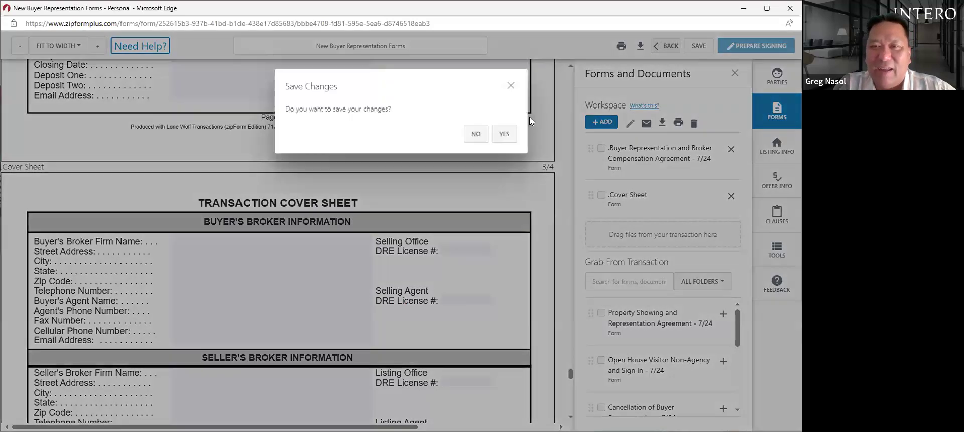
click(476, 137)
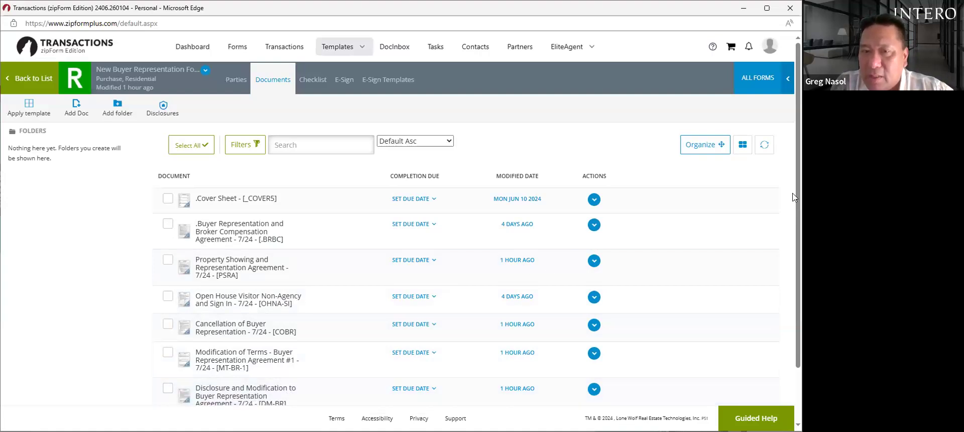
scroll(793, 197, down, 2)
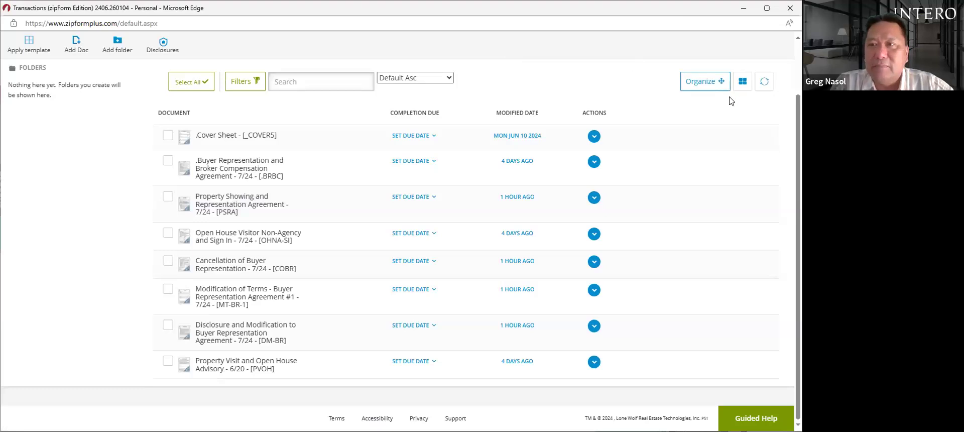
scroll(561, 104, up, 2)
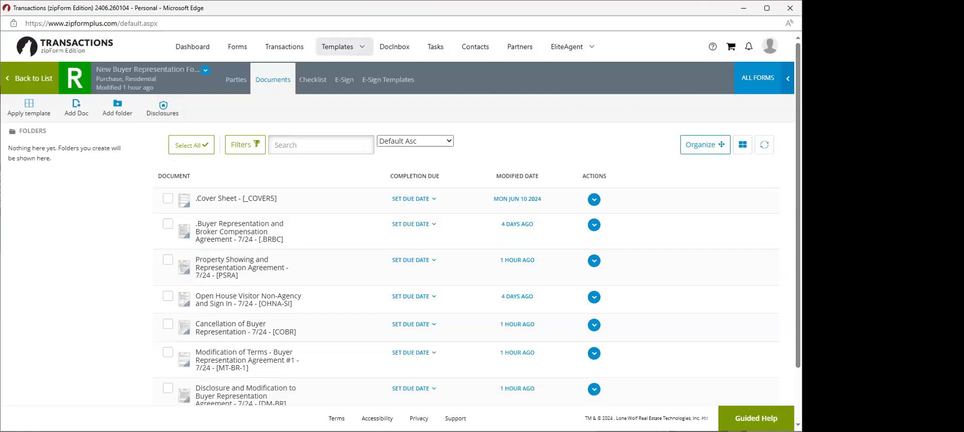
drag(795, 103, 795, 153)
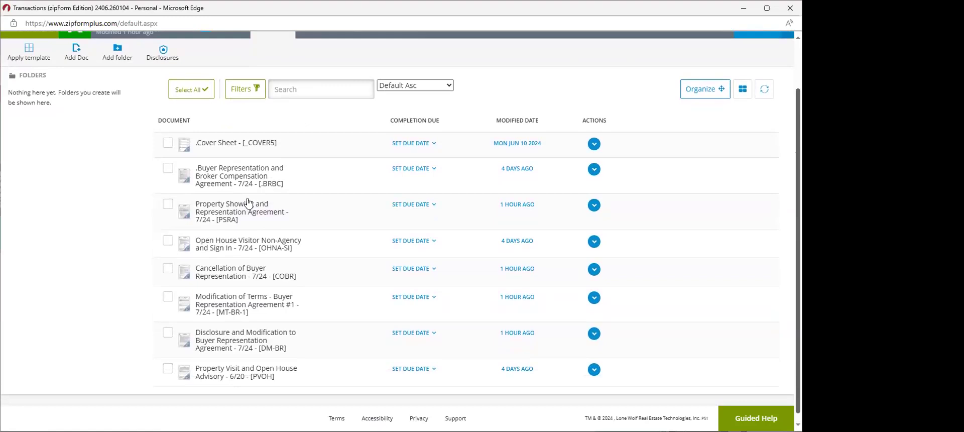
- Open the Open House Visitor Non-Agency and Sign In form and click into the first visitor Phone field
click(246, 244)
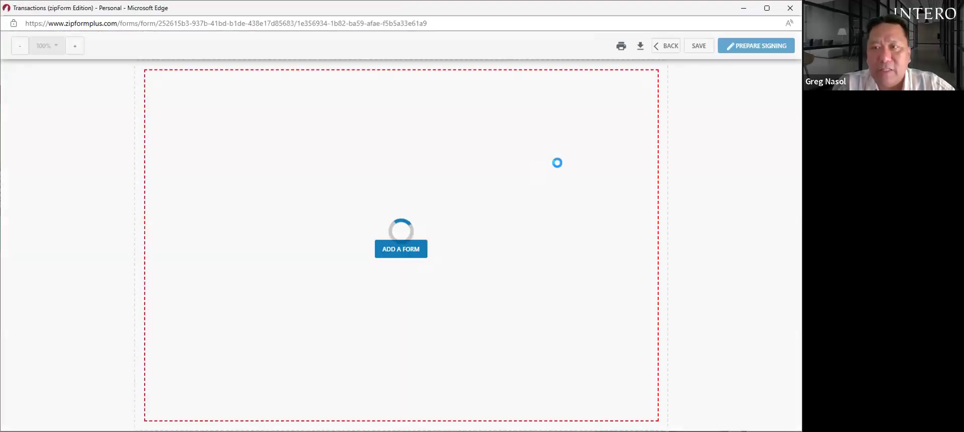
drag(570, 149, 571, 187)
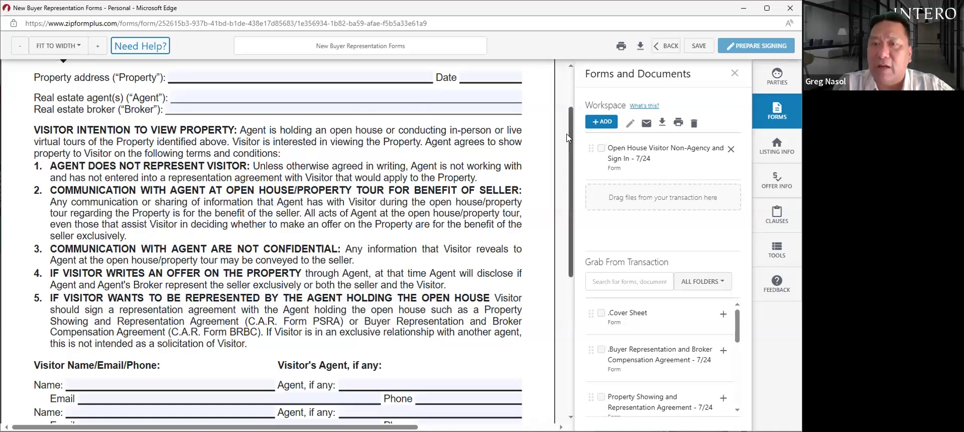
drag(568, 137, 567, 171)
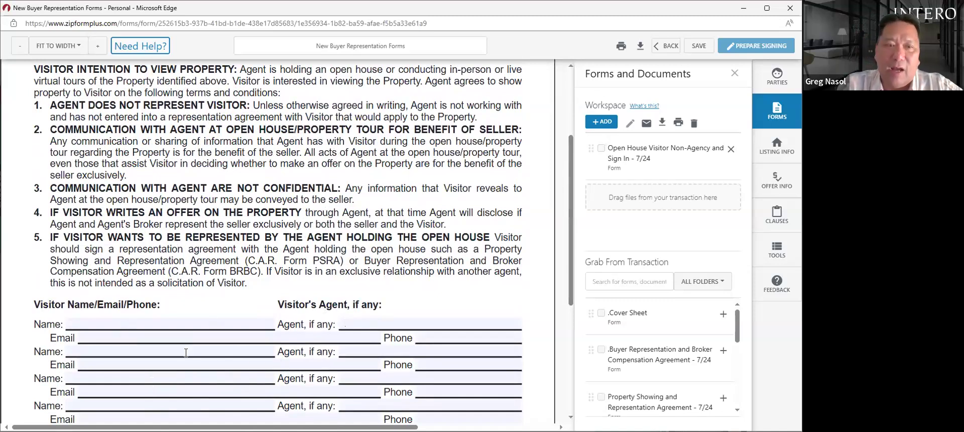
click(440, 342)
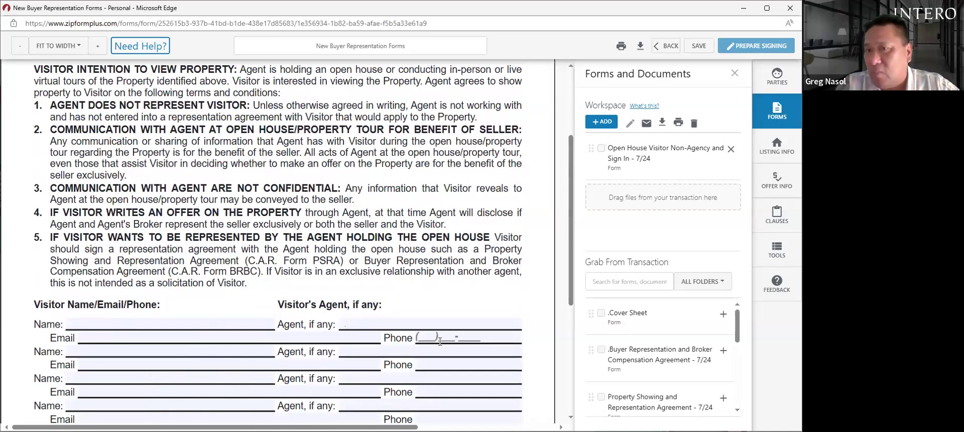
scroll(571, 221, up, 1)
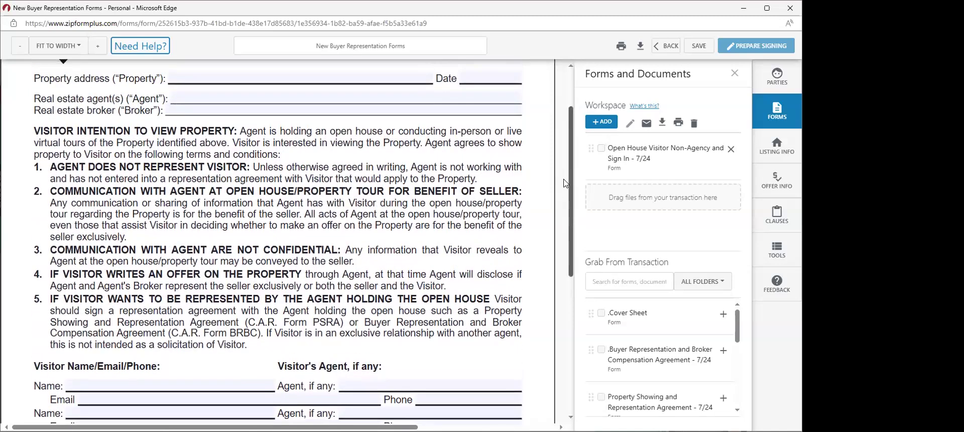
scroll(566, 182, up, 1)
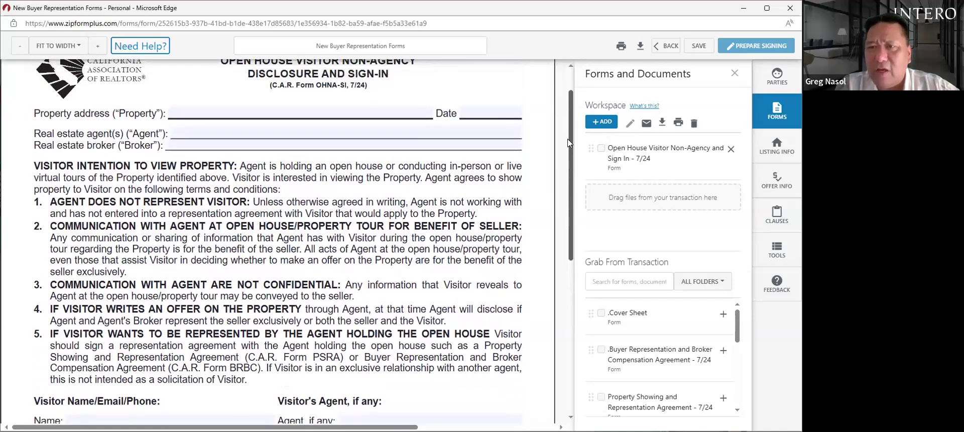
scroll(568, 136, up, 1)
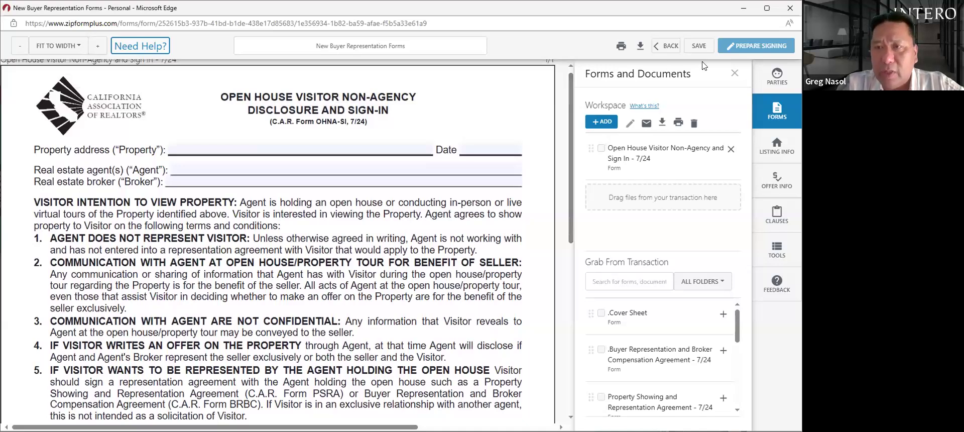
- Close the open house form and show the saved Forms and Checklists templates
click(666, 46)
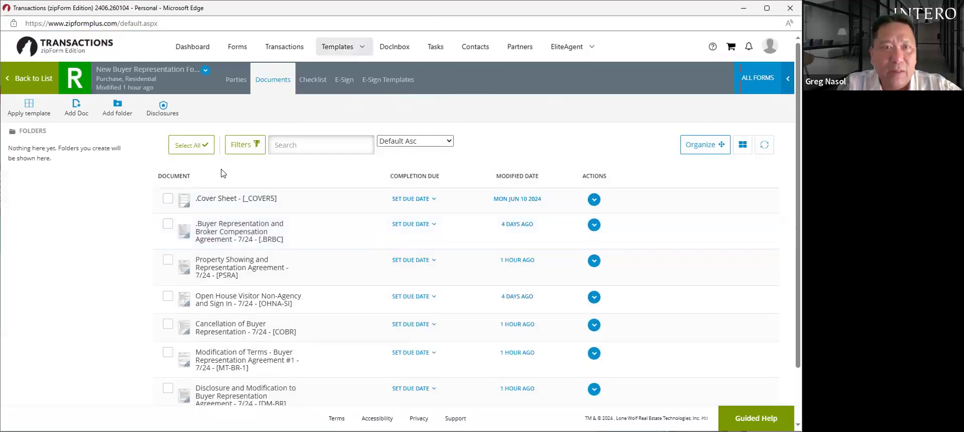
mouse_move(311, 64)
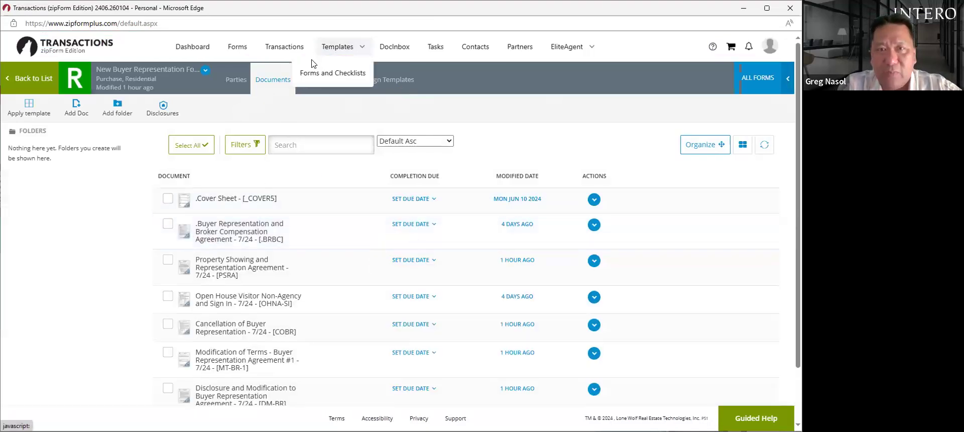
click(335, 73)
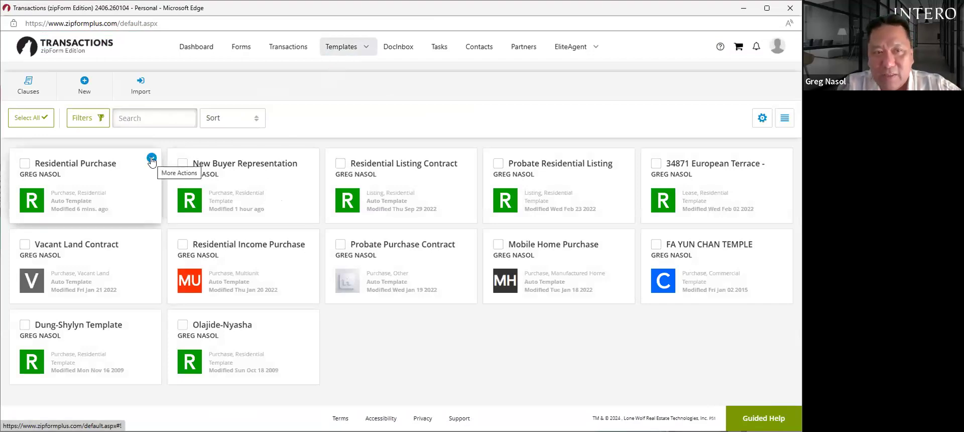
- Open the Residential Purchase template and search the form library for 'repre'
click(76, 166)
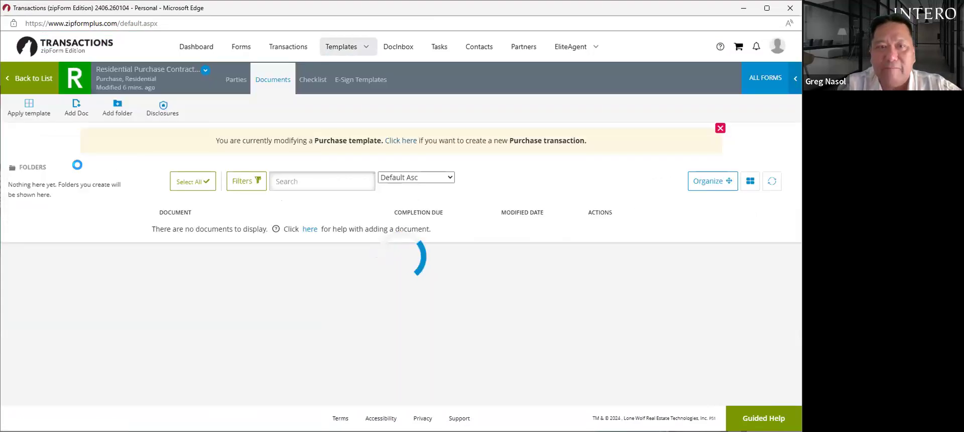
click(756, 81)
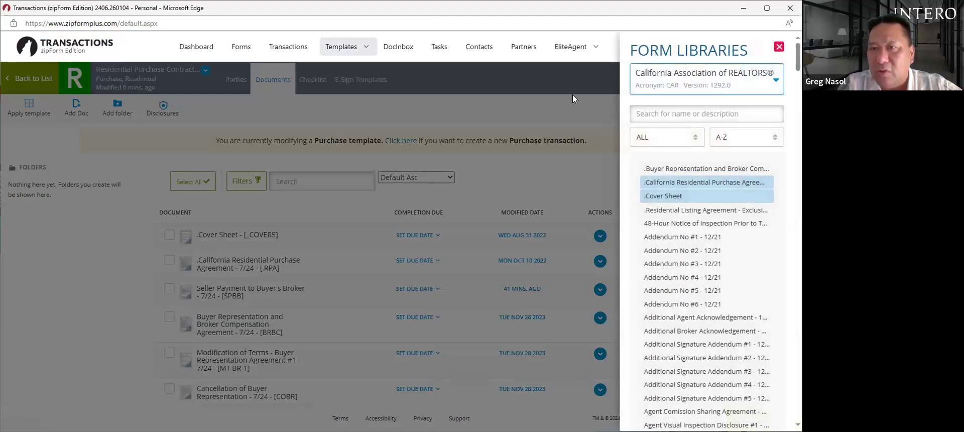
click(668, 101)
text(repre)
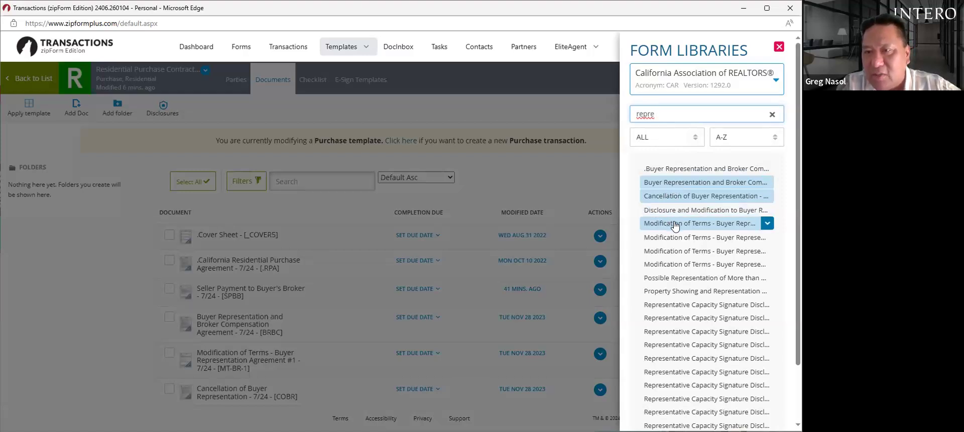
scroll(794, 224, down, 2)
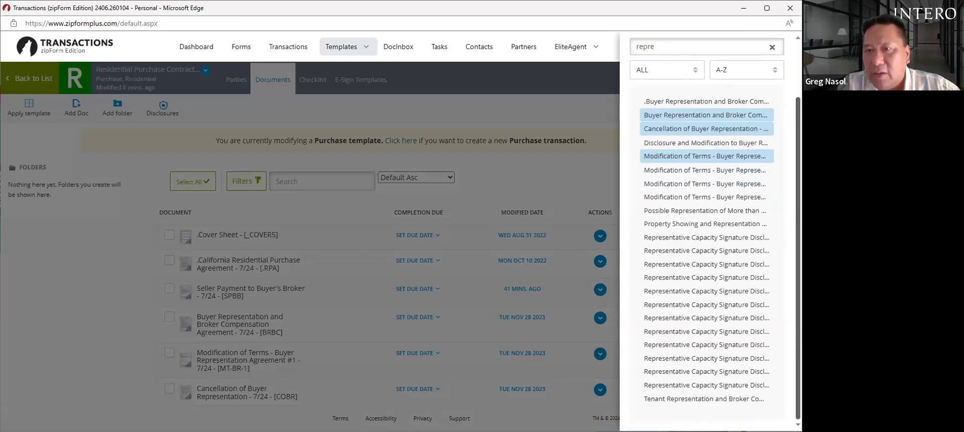
scroll(707, 226, up, 1)
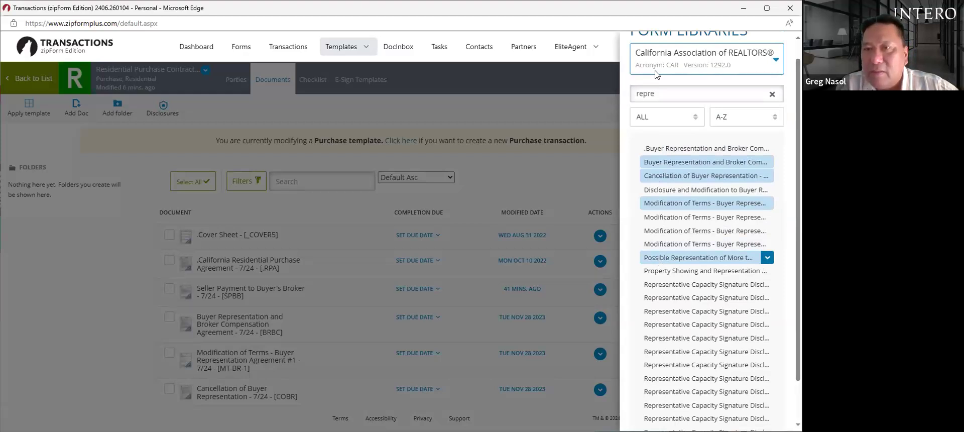
- Search again with 'psra' and 'repre' to locate the Property Showing and Representation Agreement
text(sent)
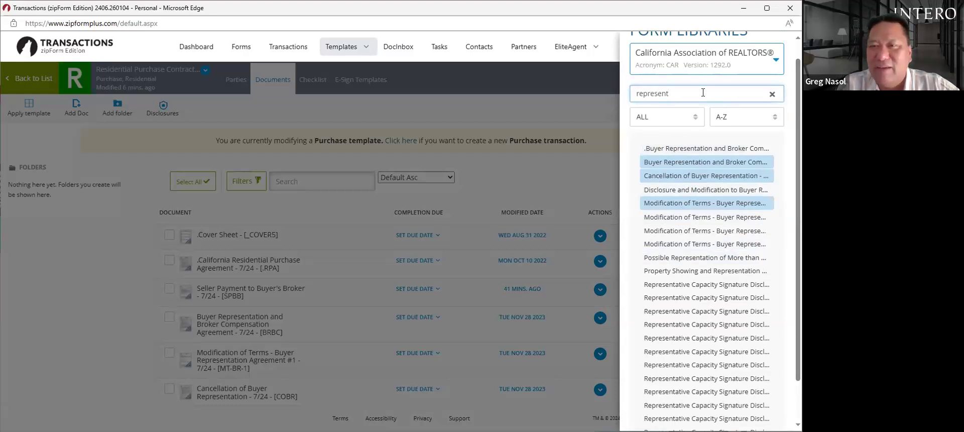
key(BackSpace)
key(BackSpace)
key(BackSpace)
key(BackSpace)
key(BackSpace)
key(BackSpace)
key(BackSpace)
key(BackSpace)
key(BackSpace)
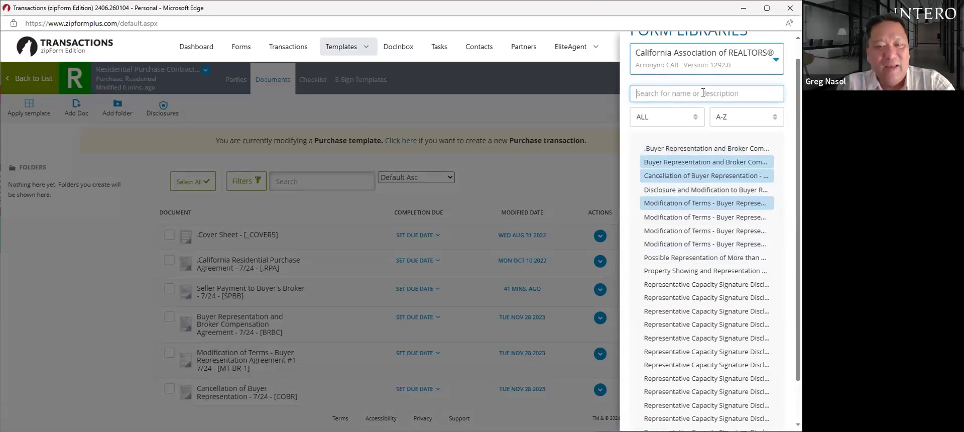
text(psra)
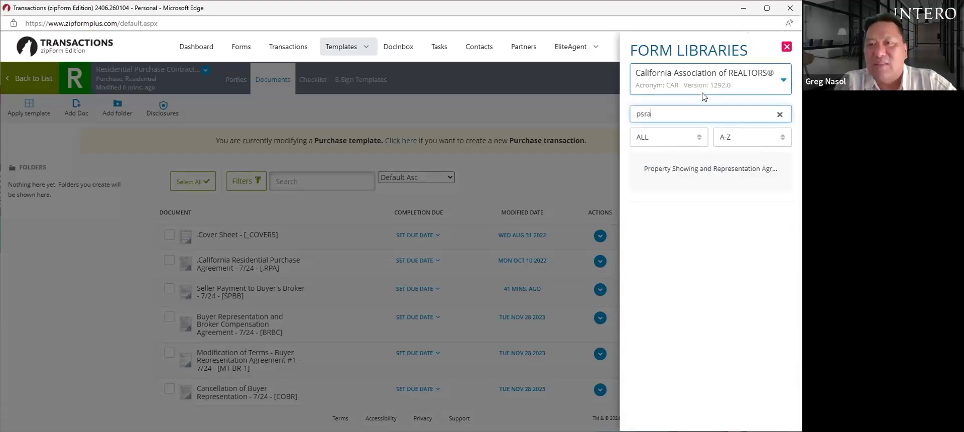
click(695, 177)
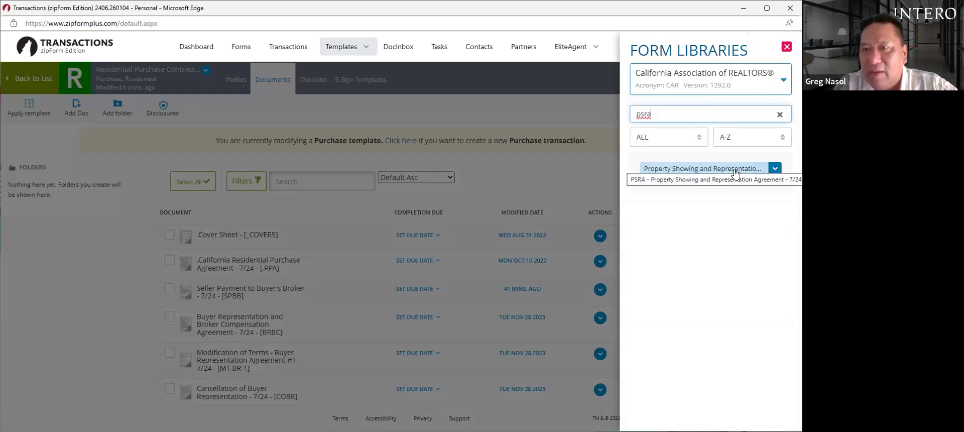
key(BackSpace)
key(BackSpace)
key(BackSpace)
key(BackSpace)
text(r)
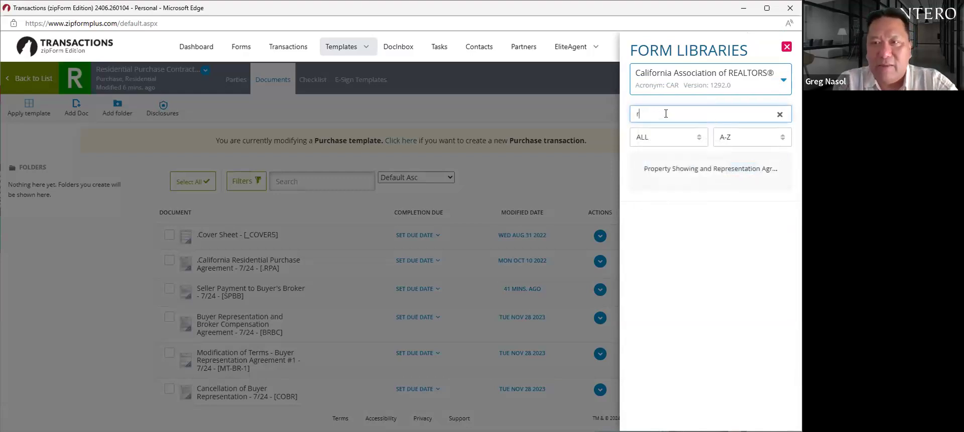
text(epre)
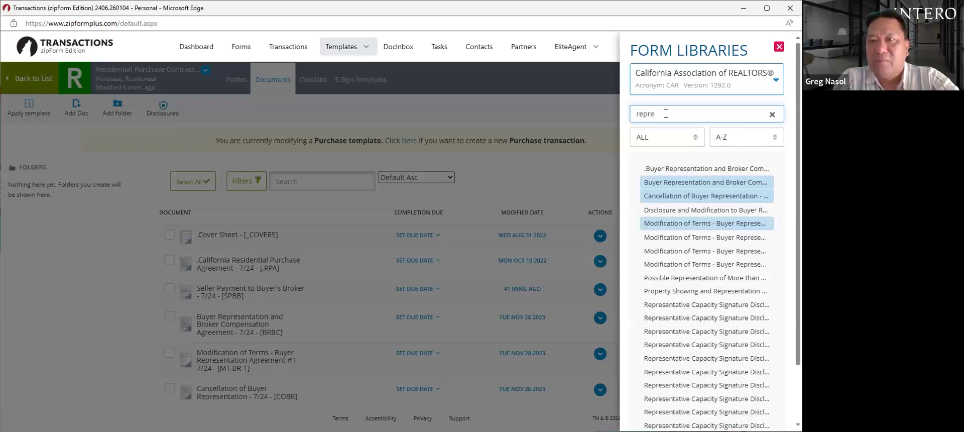
click(667, 171)
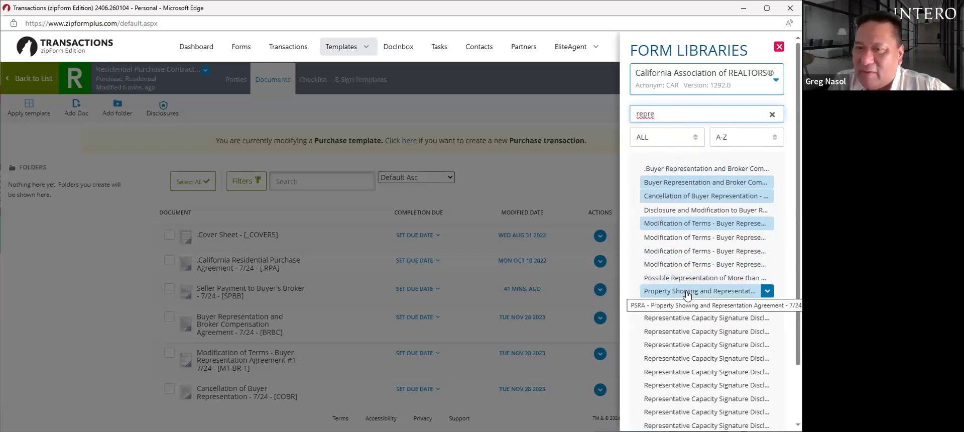
- Add the Property Showing and Representation Agreement [PSRA] to the template and close the form library
click(685, 286)
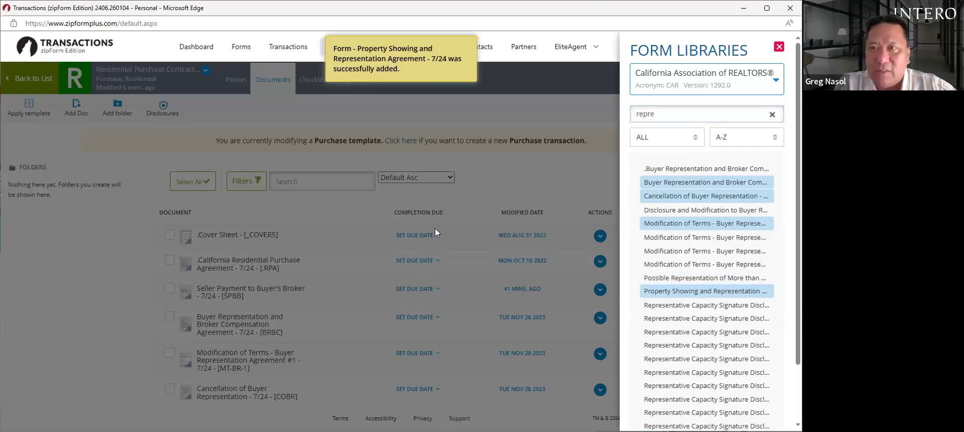
click(778, 46)
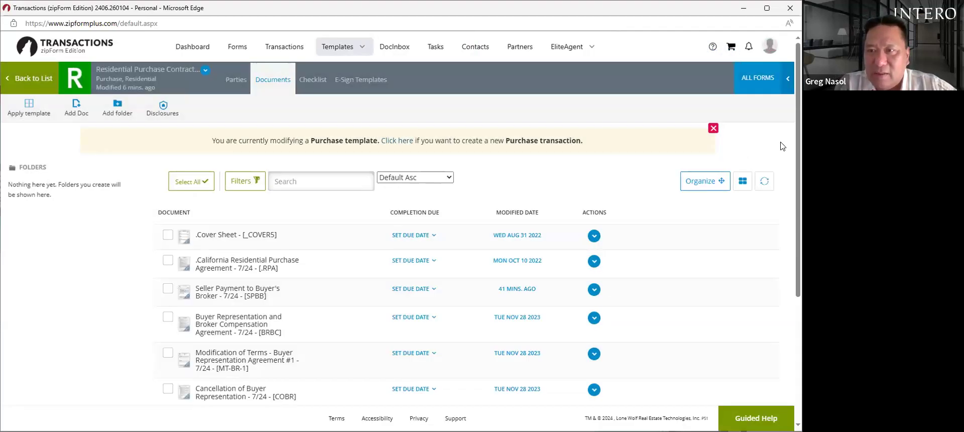
scroll(401, 226, down, 4)
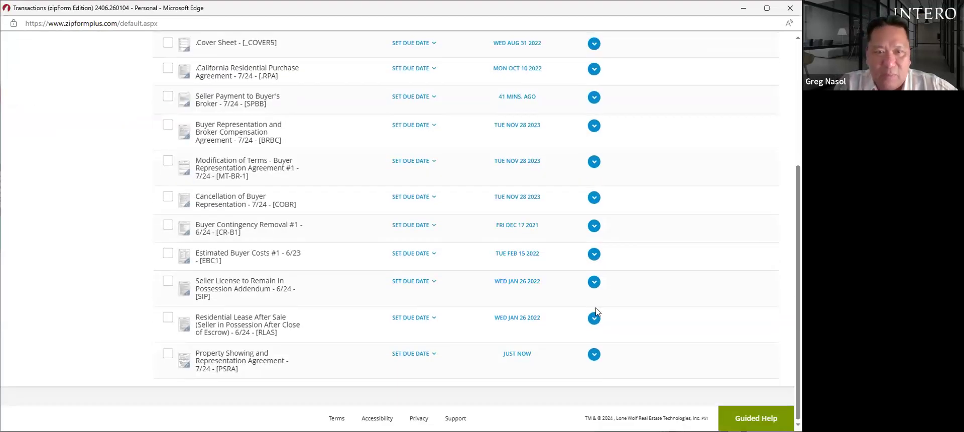
- Open the PSRA form in a new workspace and scroll to its Terms of Representation table
click(229, 361)
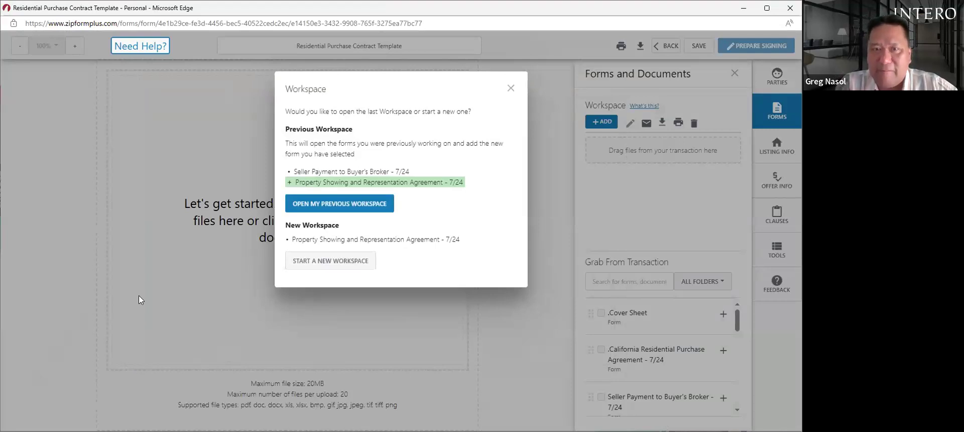
click(324, 262)
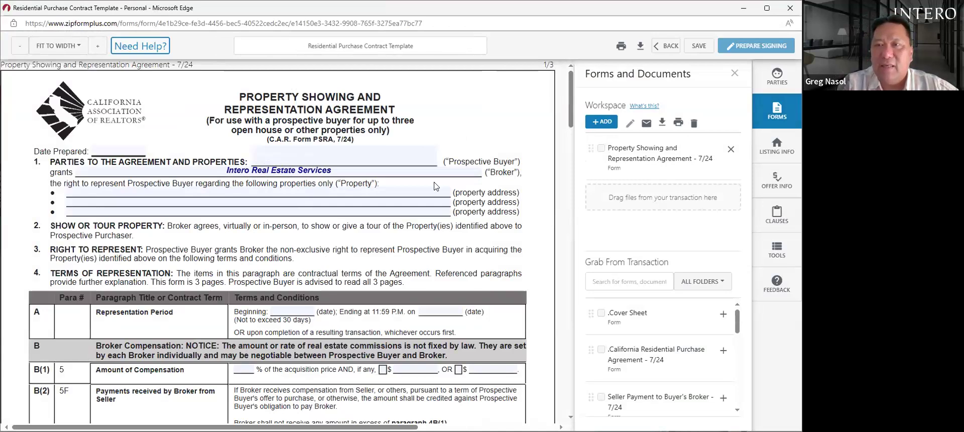
scroll(454, 115, down, 4)
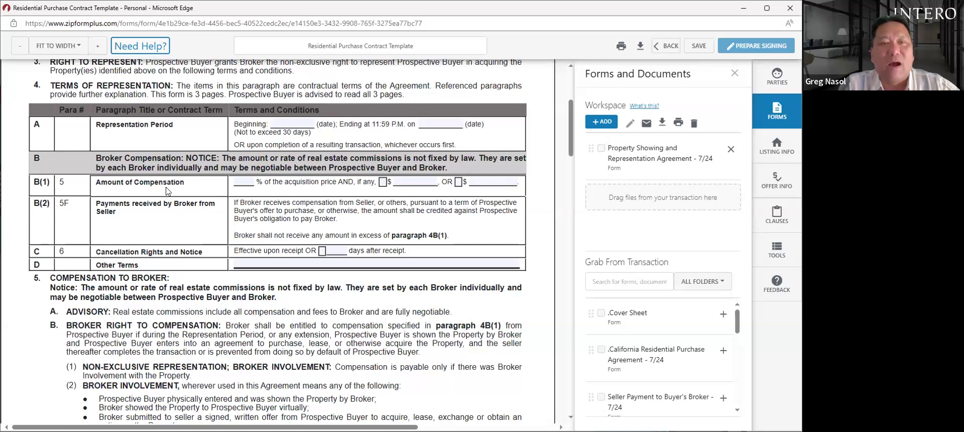
- Enter 3% broker compensation in field B(1) and tick cancellation after 7 days
click(252, 181)
text(3)
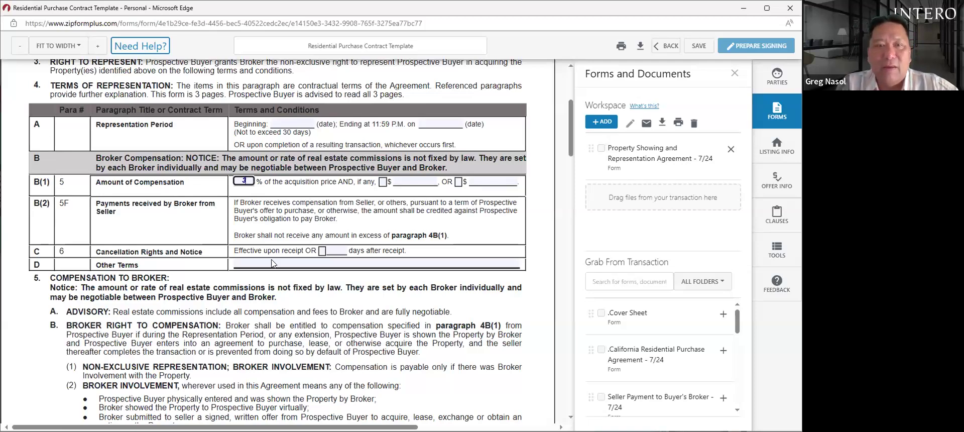
click(322, 252)
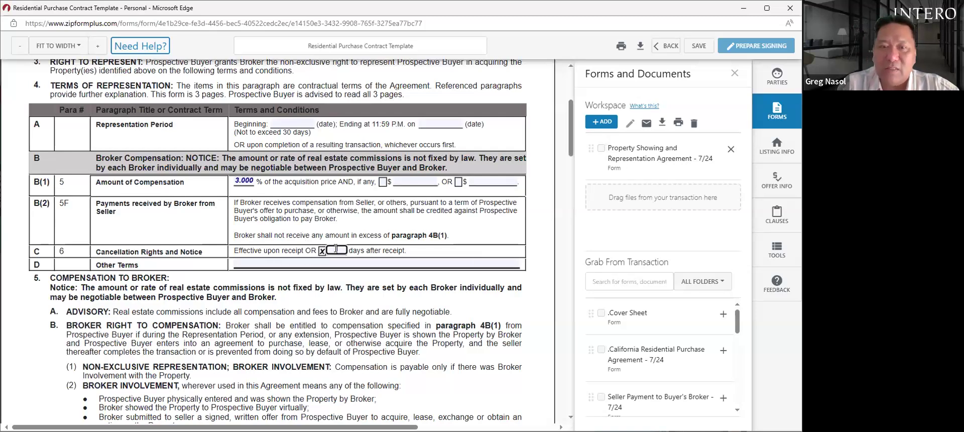
text(7)
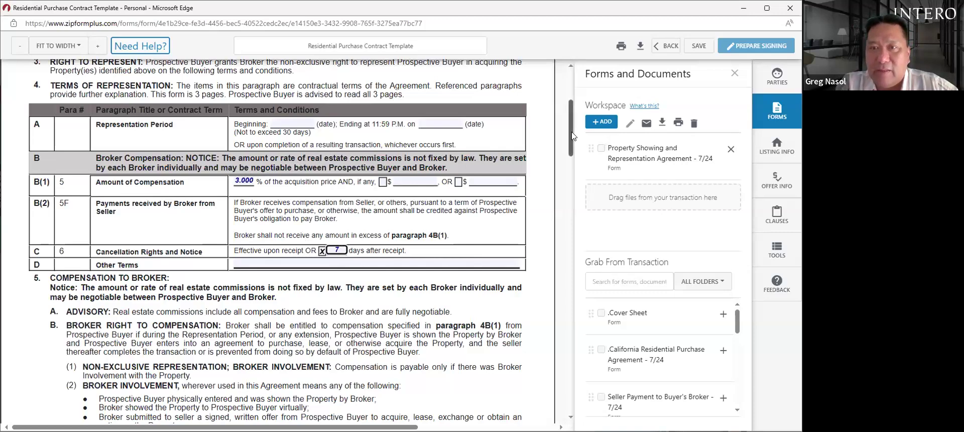
drag(570, 142, 569, 146)
scroll(573, 176, down, 6)
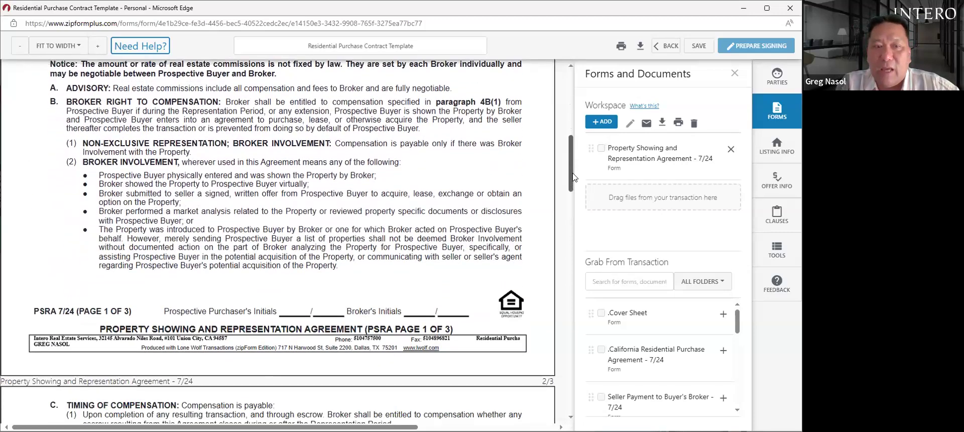
drag(574, 215, 569, 139)
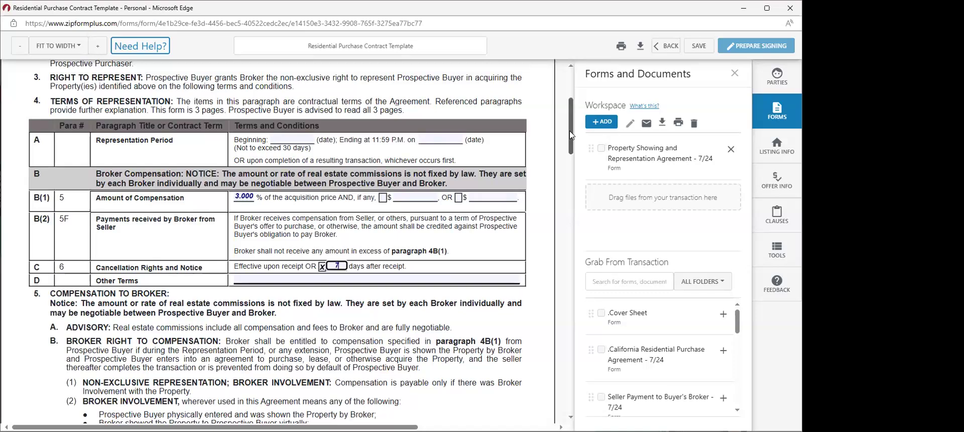
drag(570, 134, 569, 128)
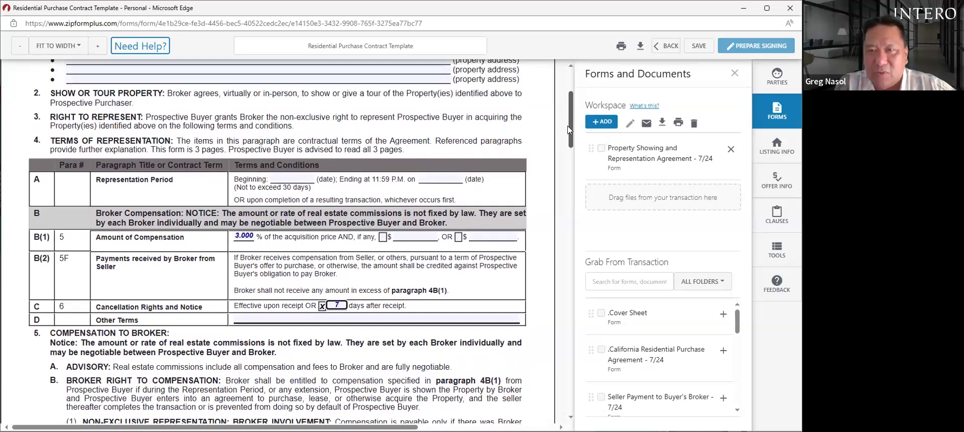
mouse_move(572, 136)
mouse_down()
mouse_move(583, 317)
mouse_move(583, 120)
mouse_up()
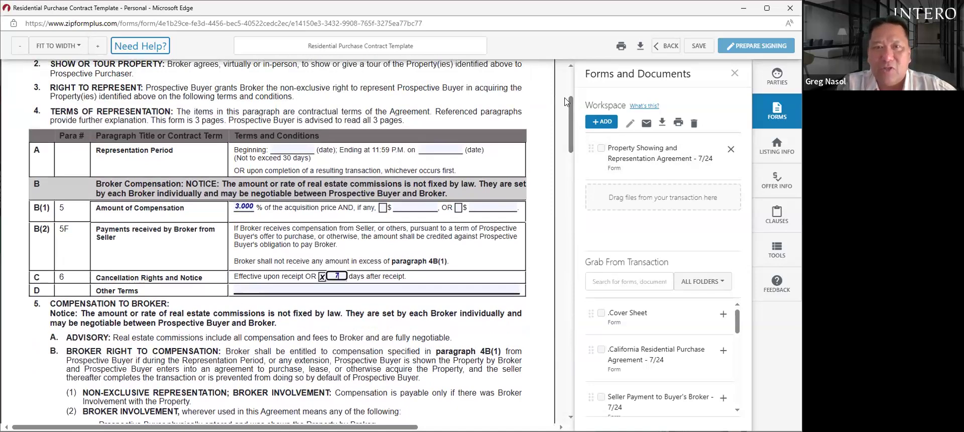
scroll(568, 103, up, 3)
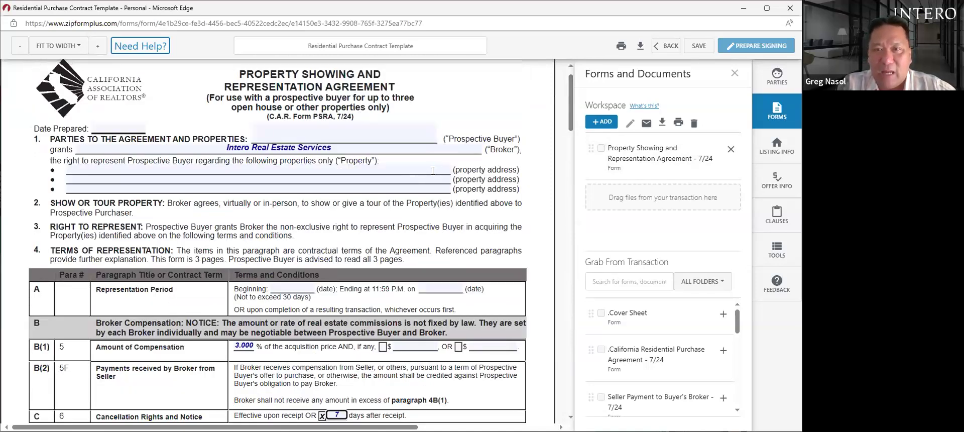
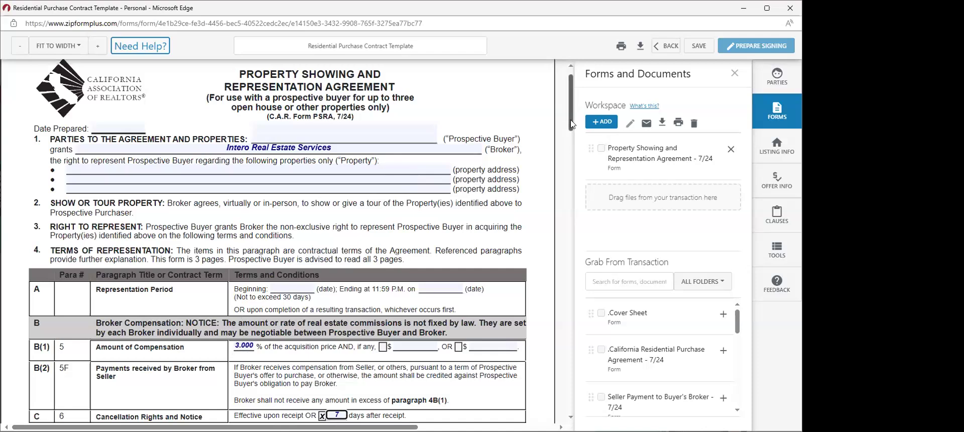
- Delete the stray '1' from the first property's Street Address so the agreement's Property lines stay blank
mouse_move(569, 117)
mouse_down()
mouse_move(568, 95)
mouse_move(568, 120)
mouse_up()
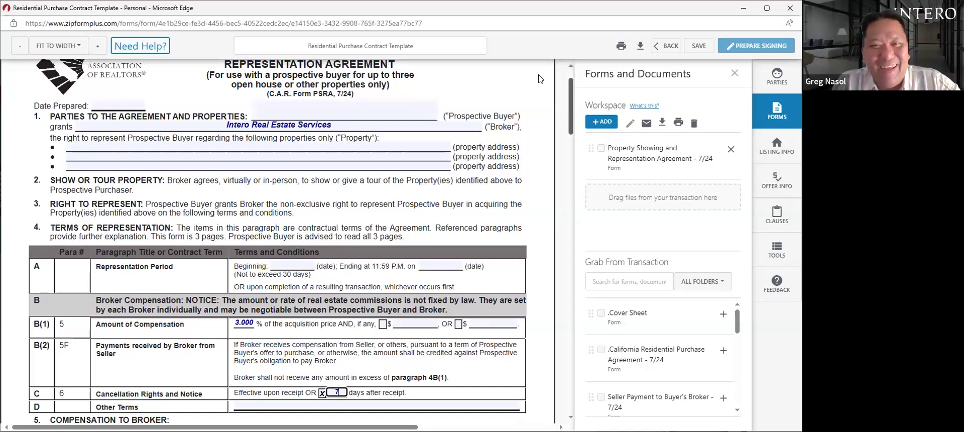
click(193, 146)
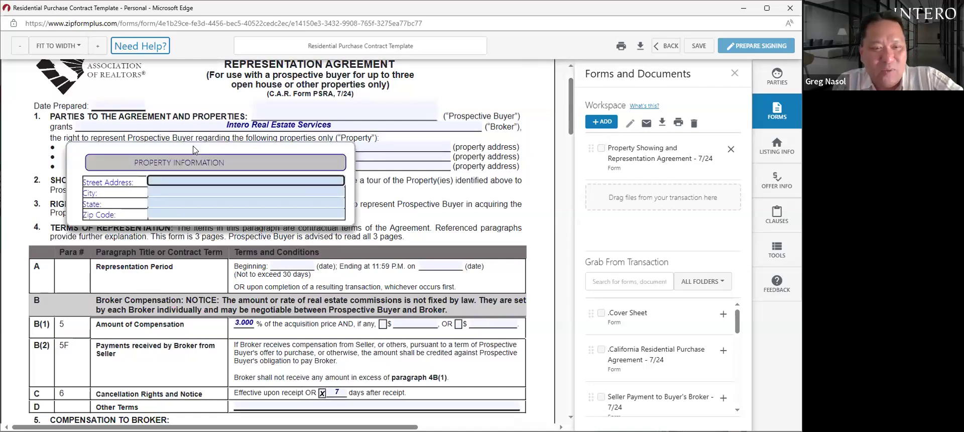
click(453, 192)
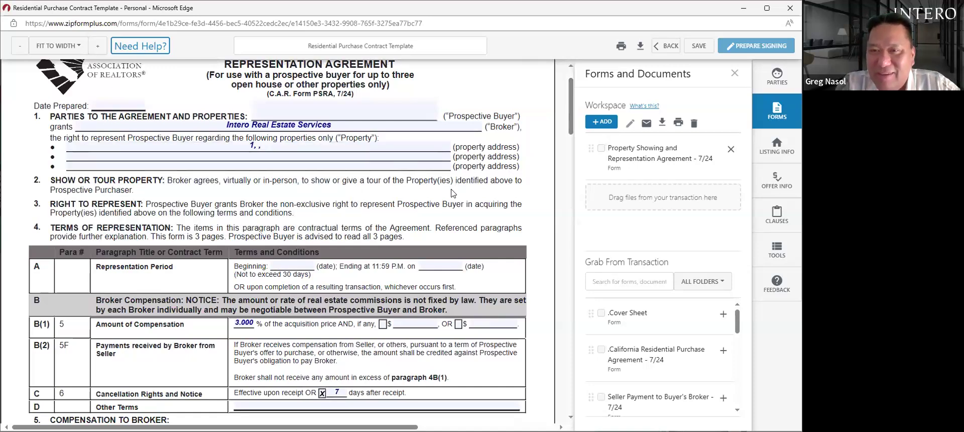
click(271, 144)
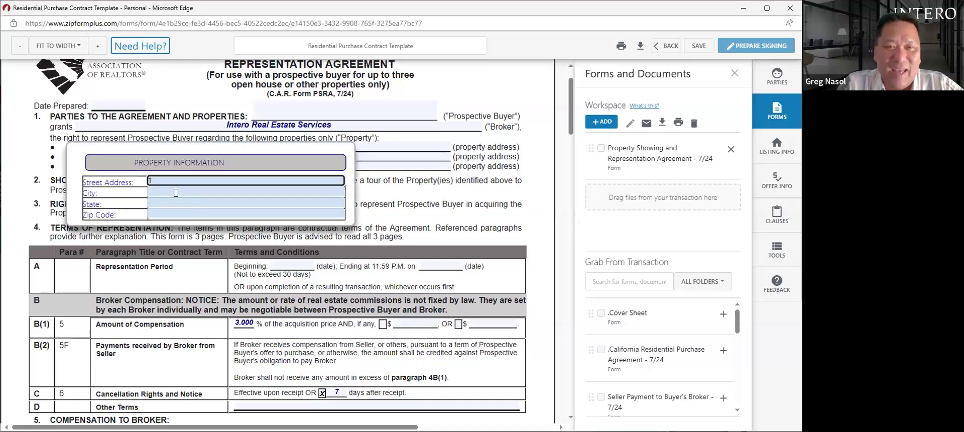
key(BackSpace)
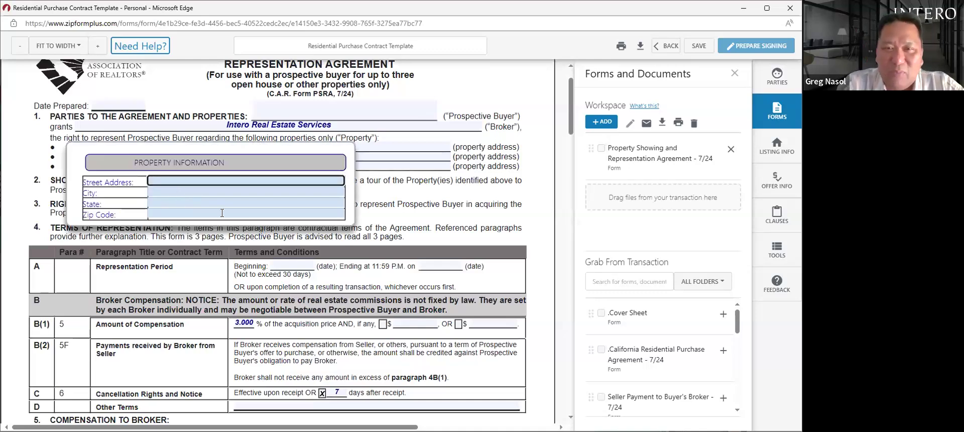
click(392, 201)
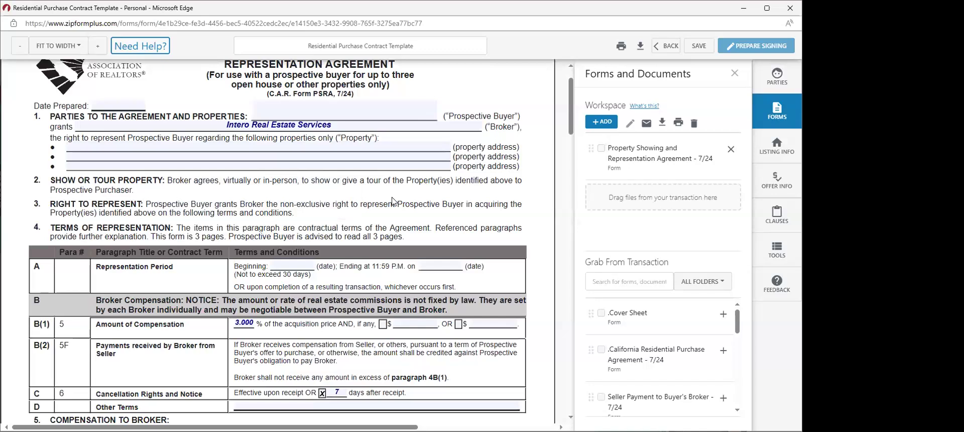
click(140, 145)
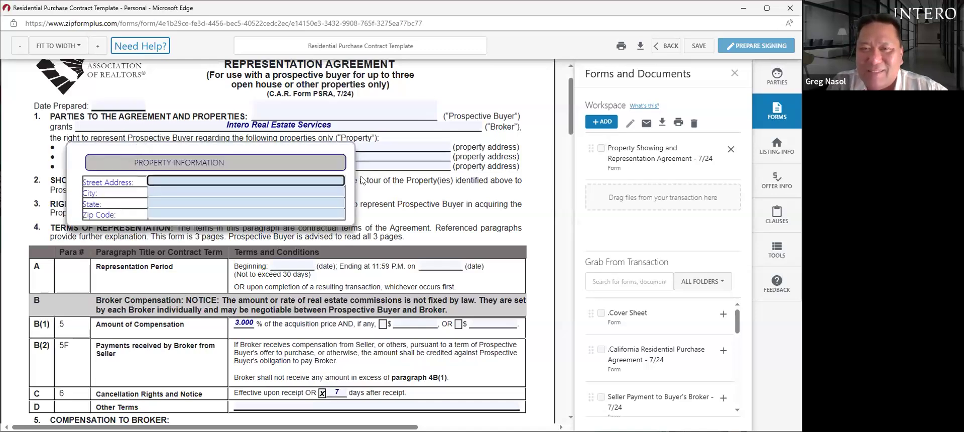
click(380, 196)
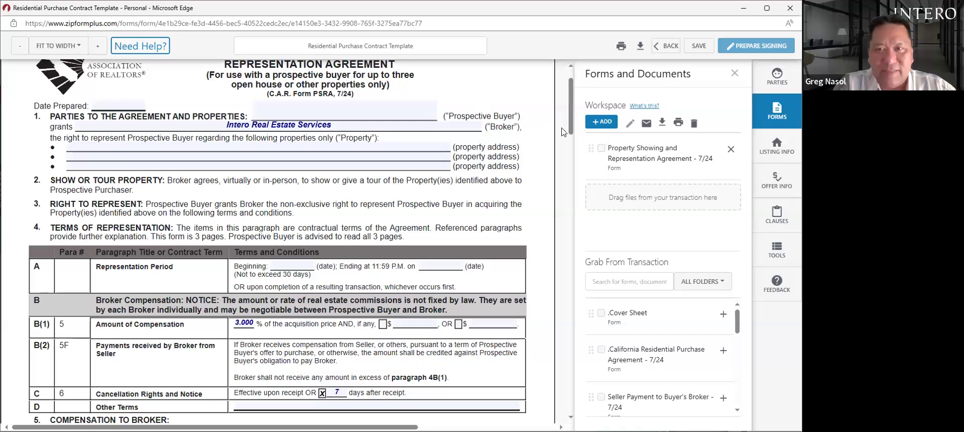
drag(570, 131, 573, 334)
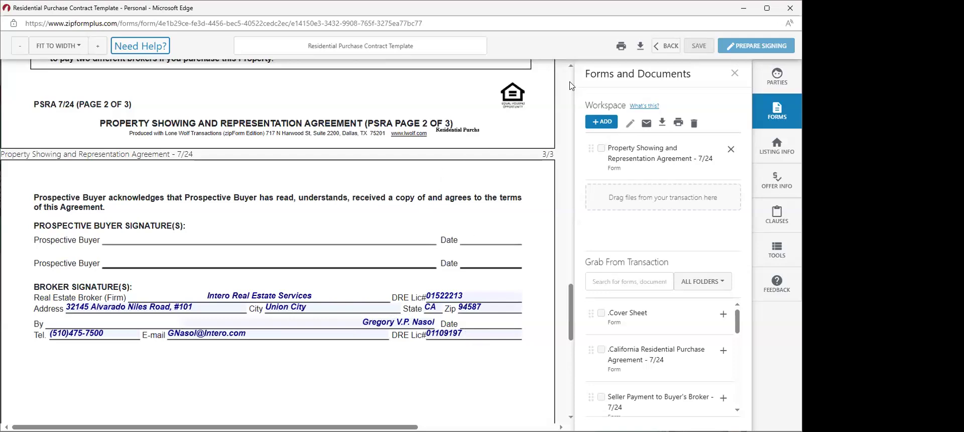
- Save the Representation Agreement with its page 3 broker signature details filled in
click(699, 46)
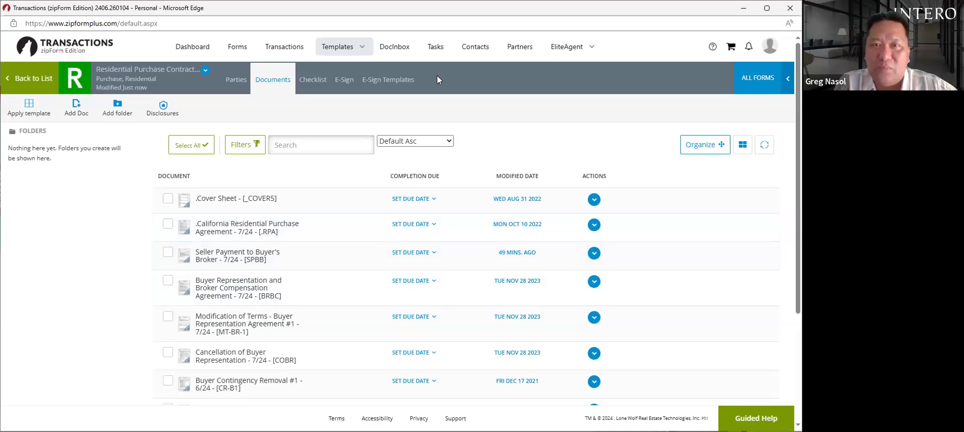
- Bring up the templates list from the Templates > Forms and Checklist menu
mouse_move(344, 46)
click(339, 74)
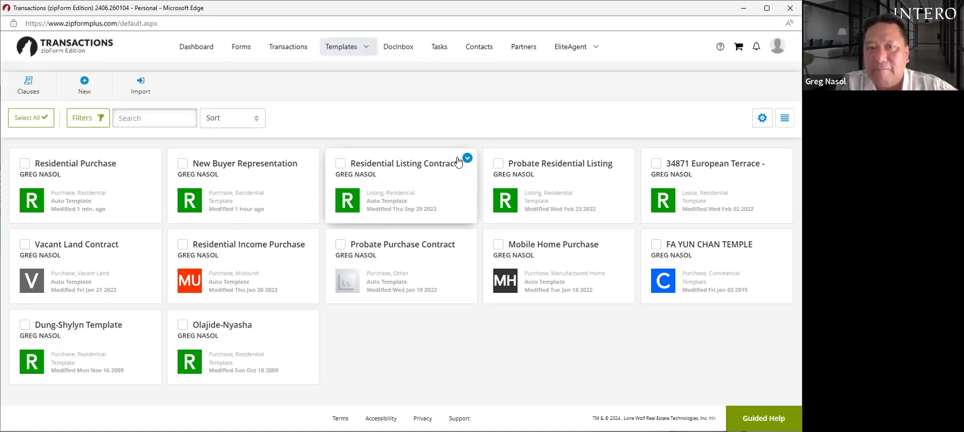
- Open the .Cover Sheet form from the Residential Listing Contract template for editing
click(428, 169)
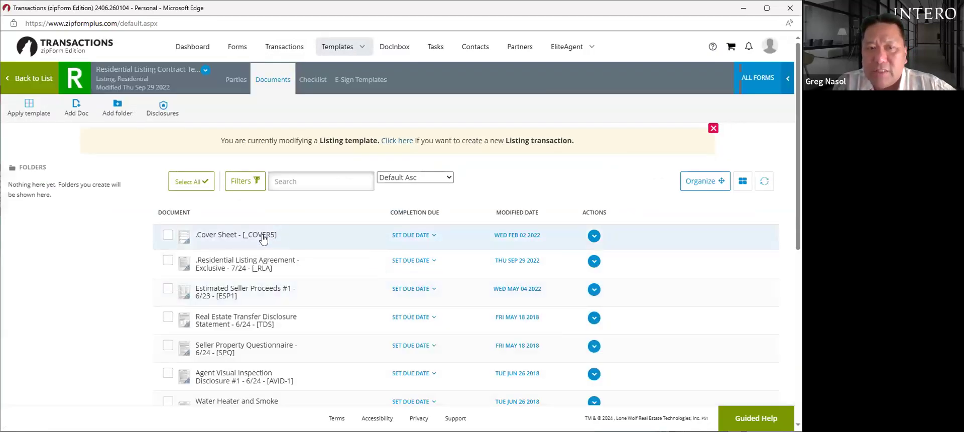
click(262, 237)
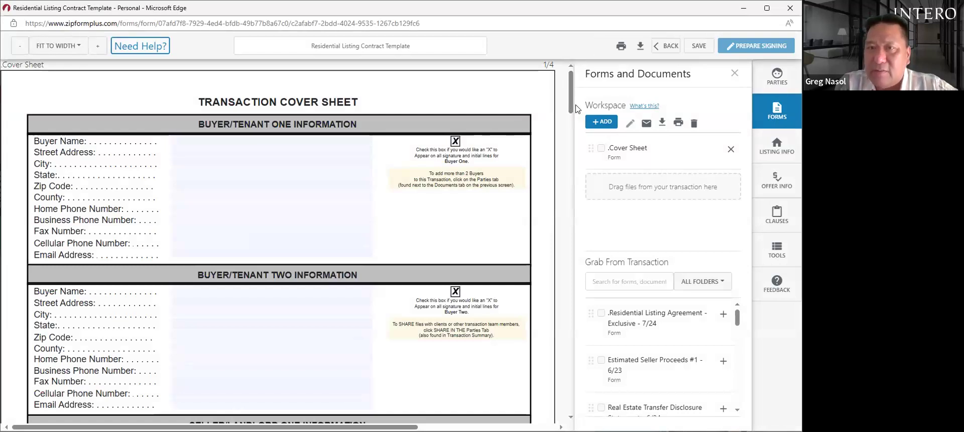
- Page through all four Listing Contract Cover Sheet pages, return to the top and save
drag(572, 112, 574, 179)
drag(574, 196, 574, 235)
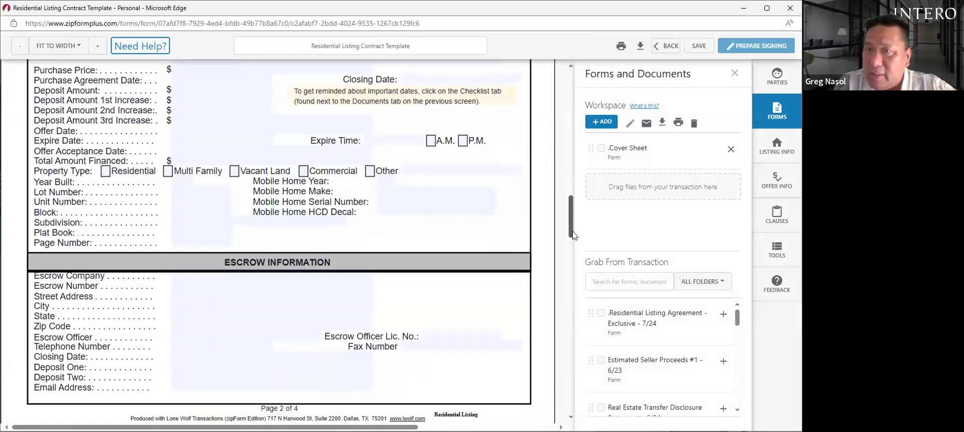
drag(574, 235, 571, 290)
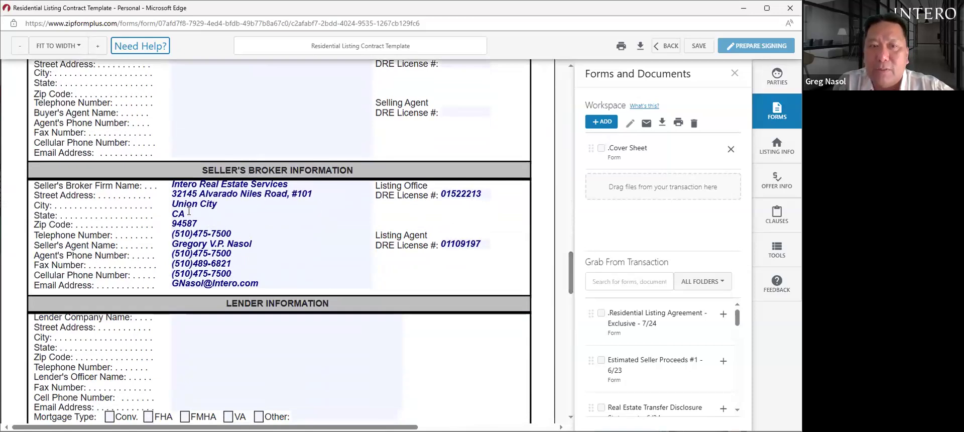
drag(572, 271, 585, 360)
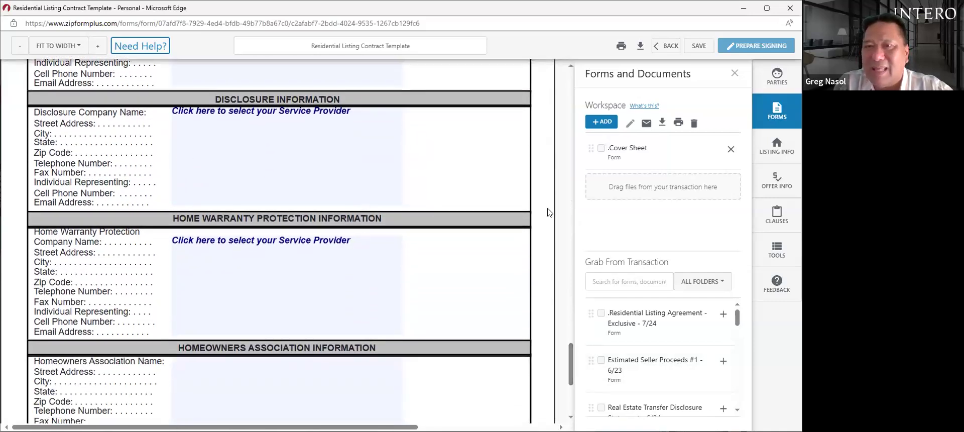
drag(571, 356, 599, 71)
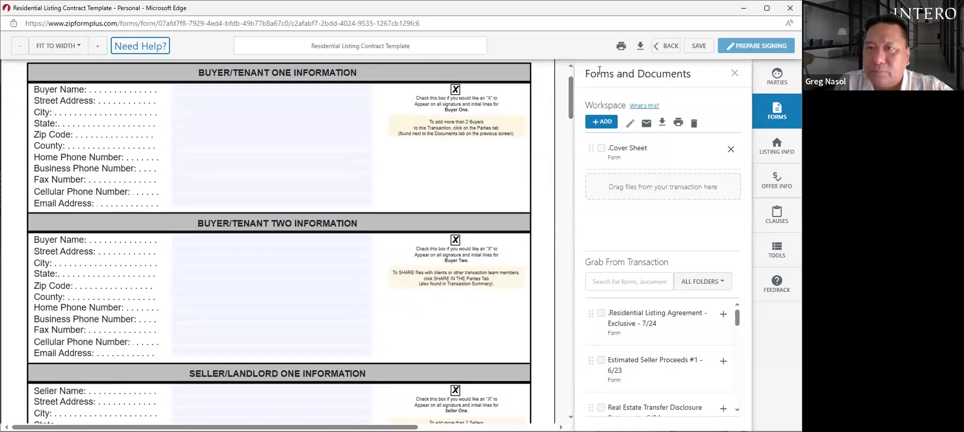
click(699, 46)
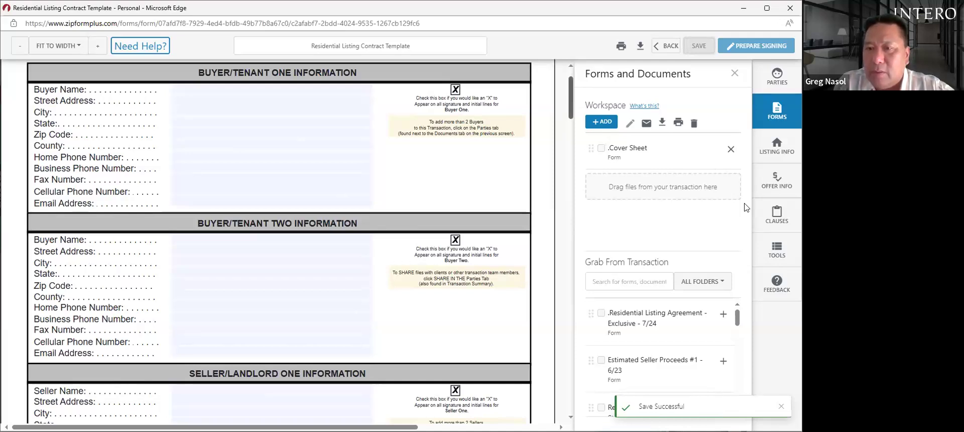
- Add .Residential Listing Agreement and Estimated Seller Proceeds from Grab From Transaction, then view the agreement
click(657, 319)
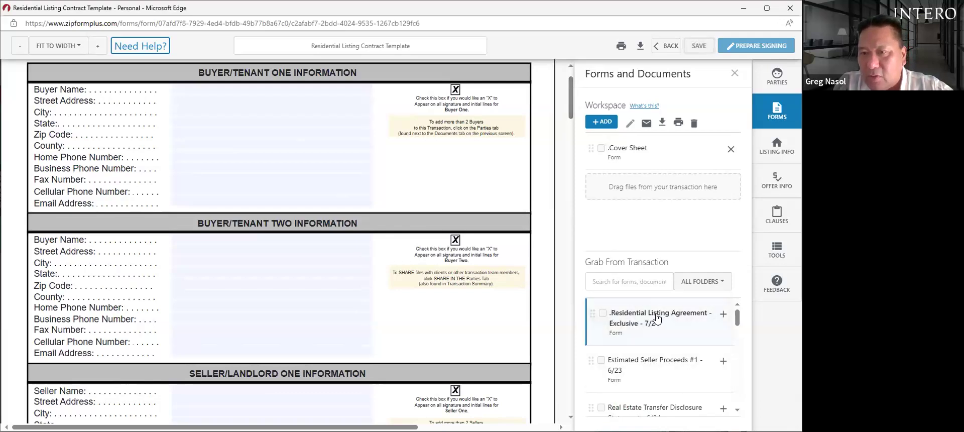
click(723, 313)
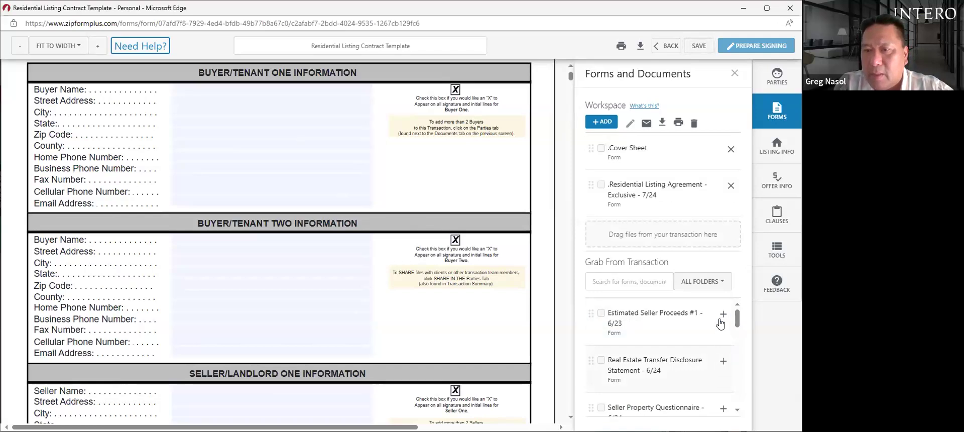
click(721, 314)
click(635, 191)
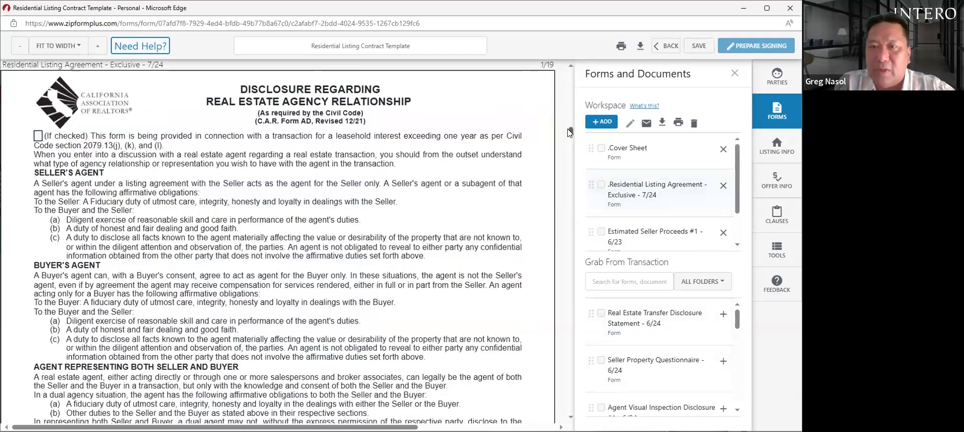
- Scroll the Residential Listing Agreement down to its Compensation rows C(1)–C(4)
scroll(571, 133, down, 1)
scroll(571, 133, down, 5)
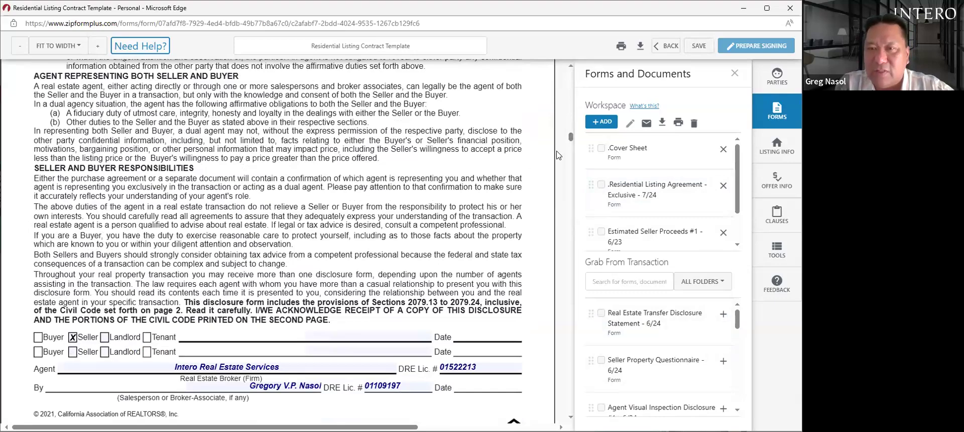
scroll(558, 155, down, 15)
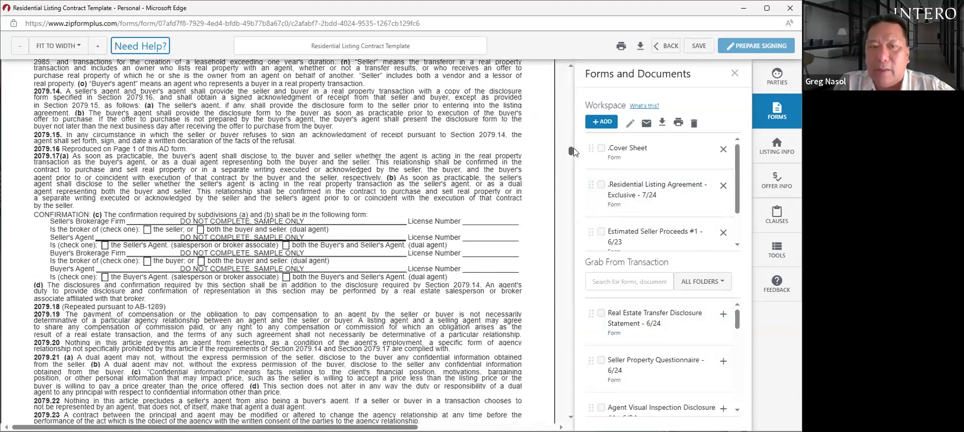
drag(574, 152, 576, 160)
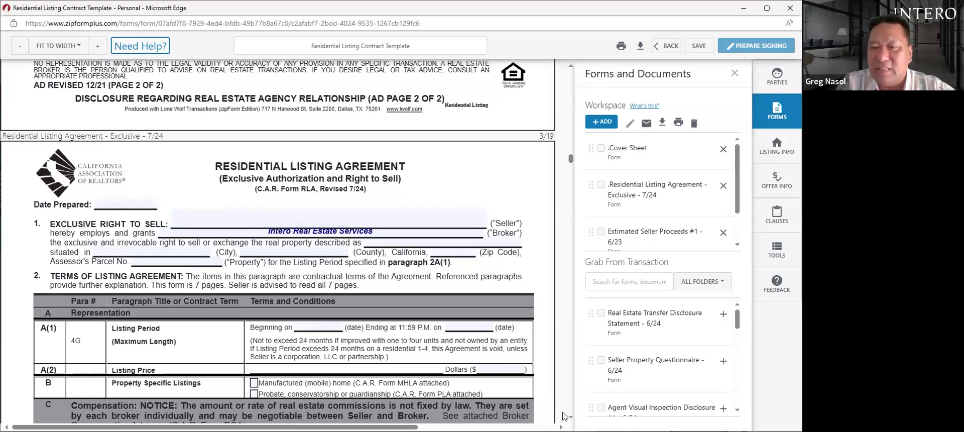
scroll(385, 229, down, 2)
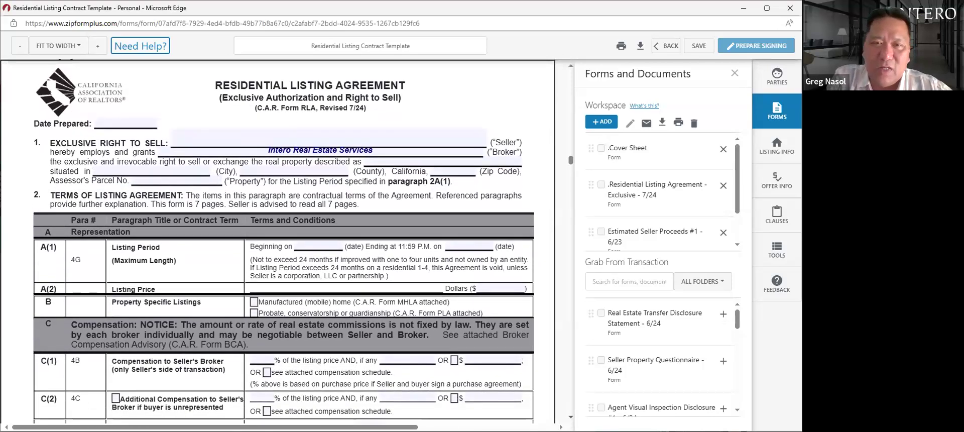
scroll(278, 242, down, 1)
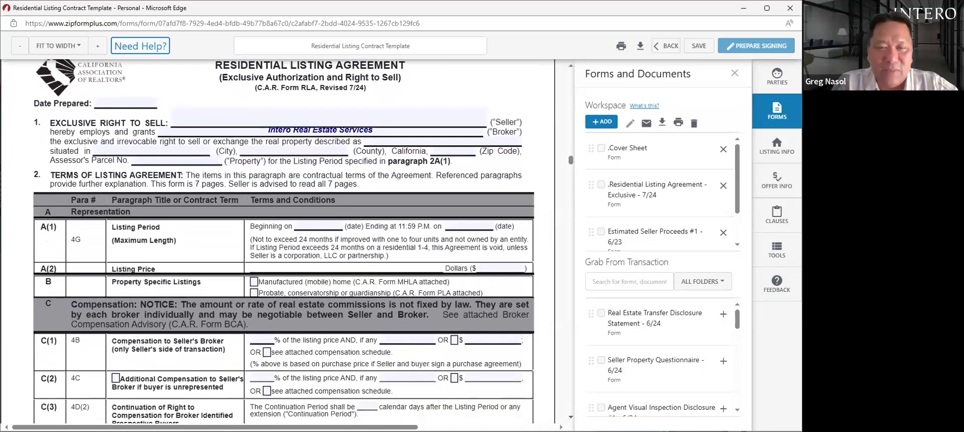
scroll(284, 241, down, 2)
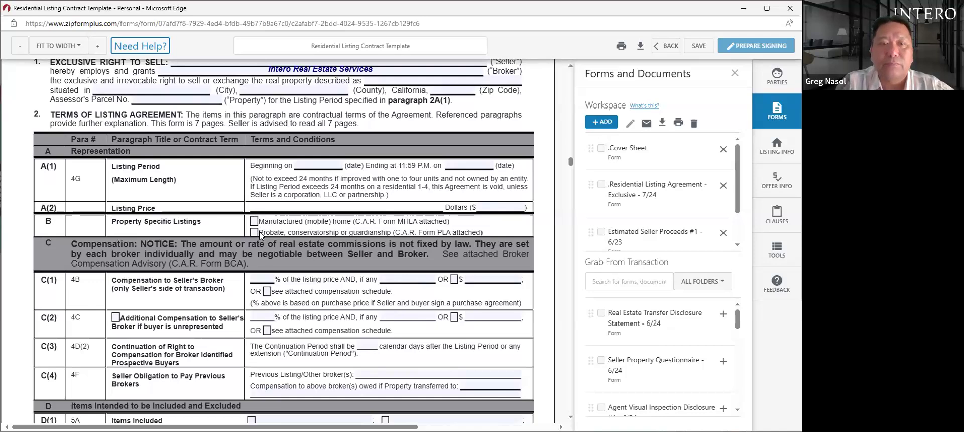
- Enter 3 in the C(1) seller's broker percent-of-listing-price blank
click(264, 274)
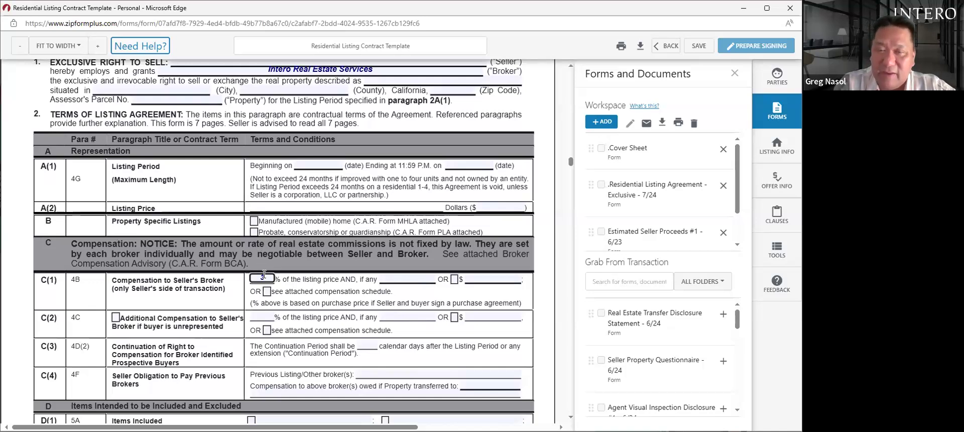
text(3)
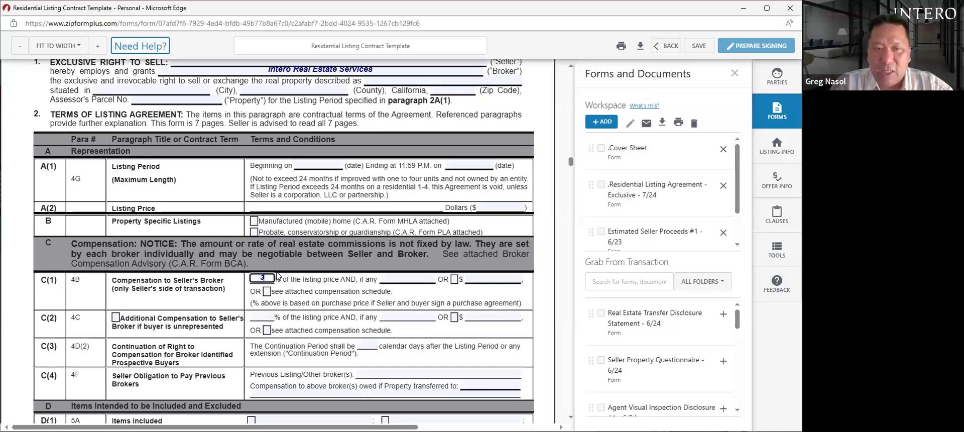
- Give C(2) additional unrepresented-buyer compensation of 3.000% and tick its checkbox
click(269, 316)
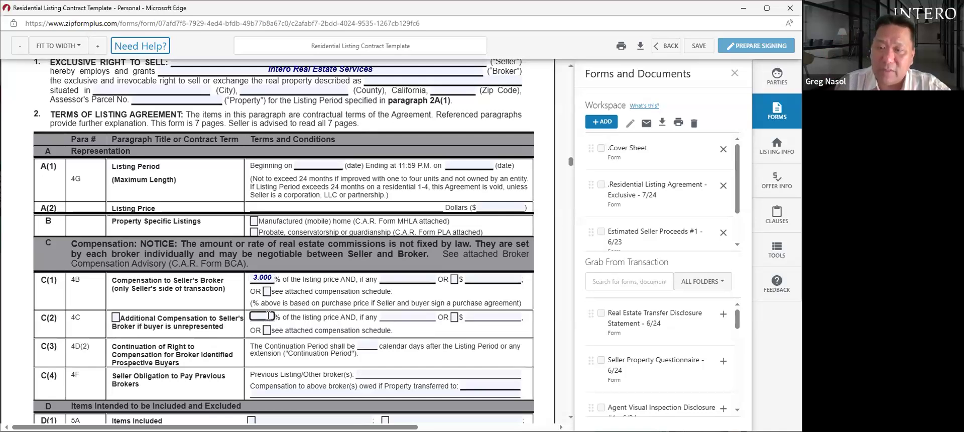
text(3)
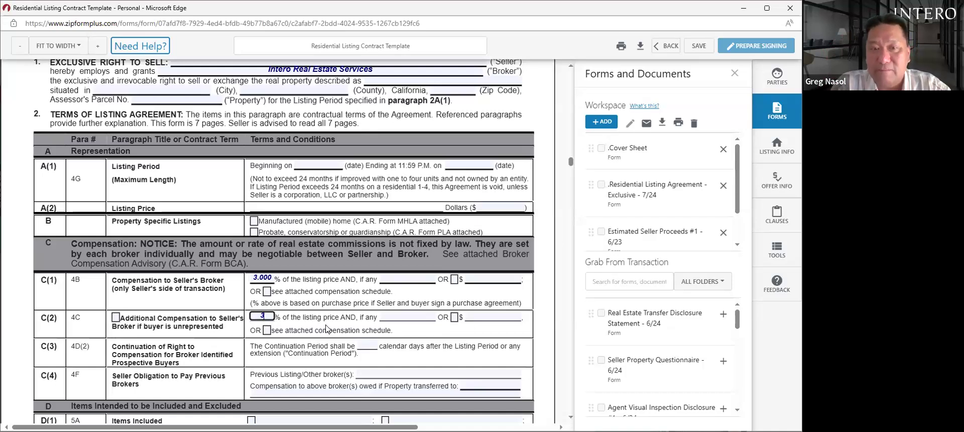
click(347, 330)
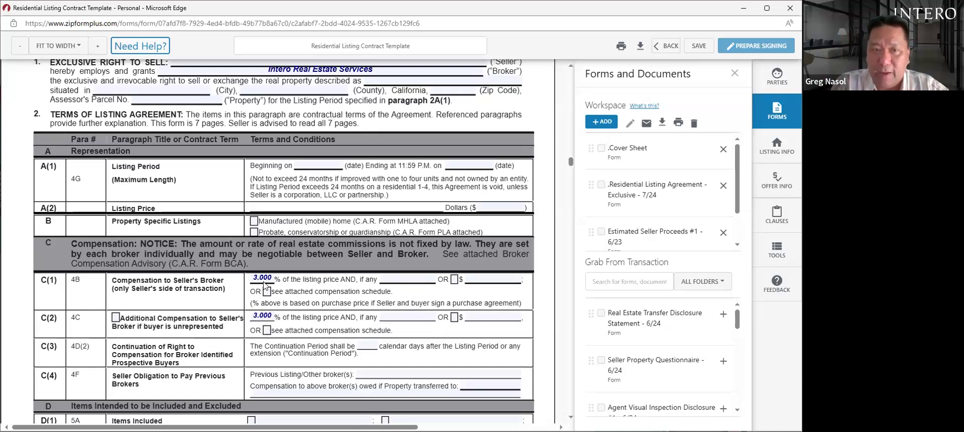
click(116, 317)
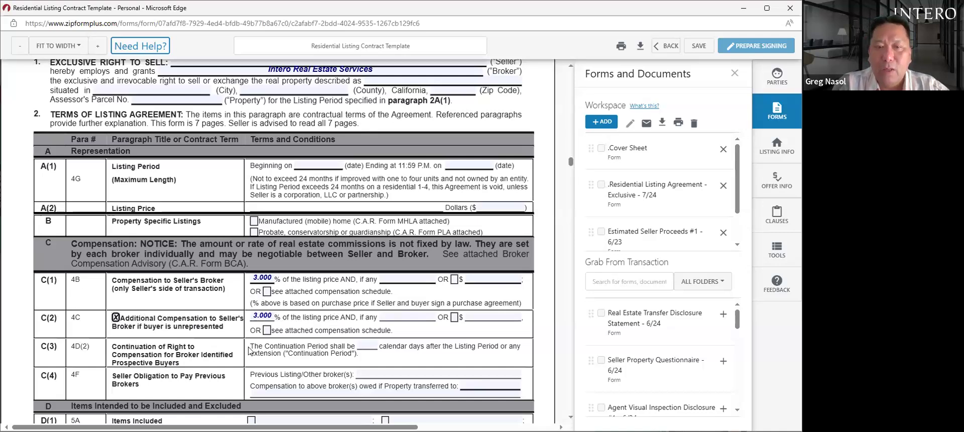
- Set the C(3) continuation period to 180 days
click(370, 345)
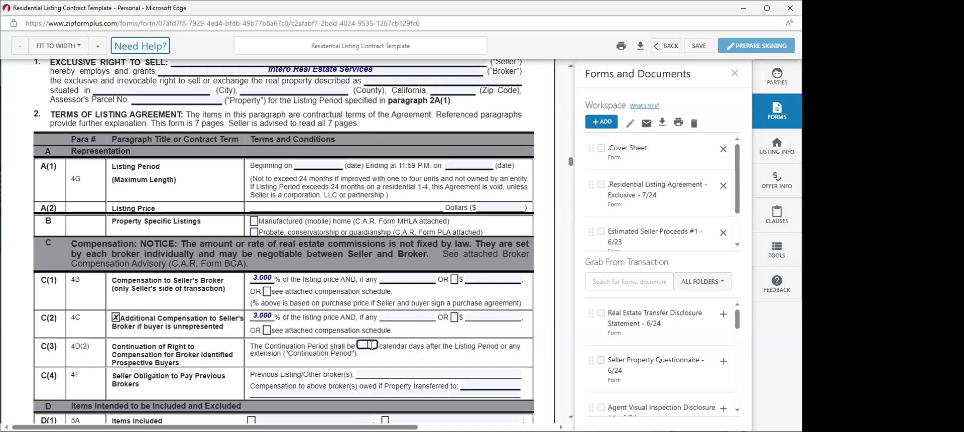
text(180)
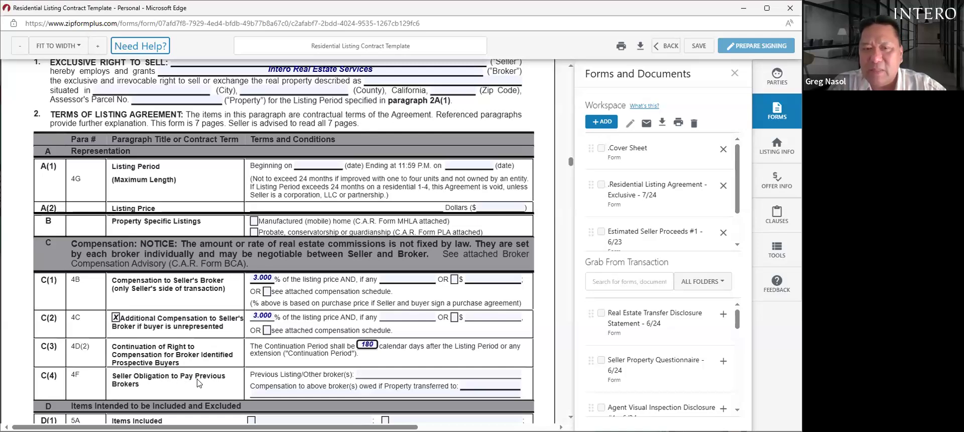
click(372, 371)
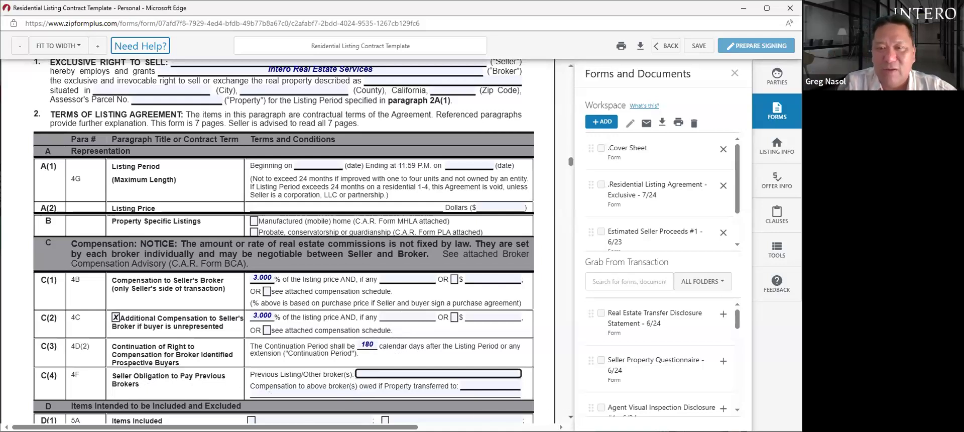
- Scroll through the remaining pages of the Residential Listing Agreement
scroll(284, 241, down, 3)
scroll(284, 241, down, 1)
scroll(284, 241, down, 1)
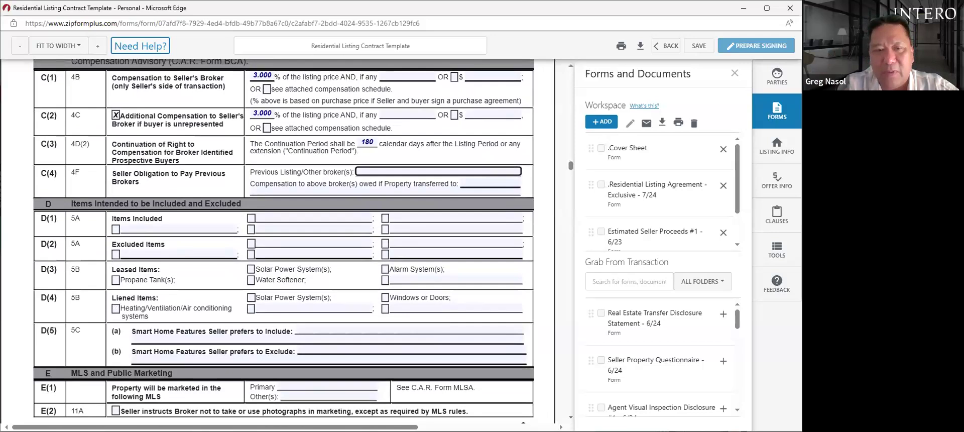
scroll(283, 241, down, 2)
scroll(488, 408, down, 3)
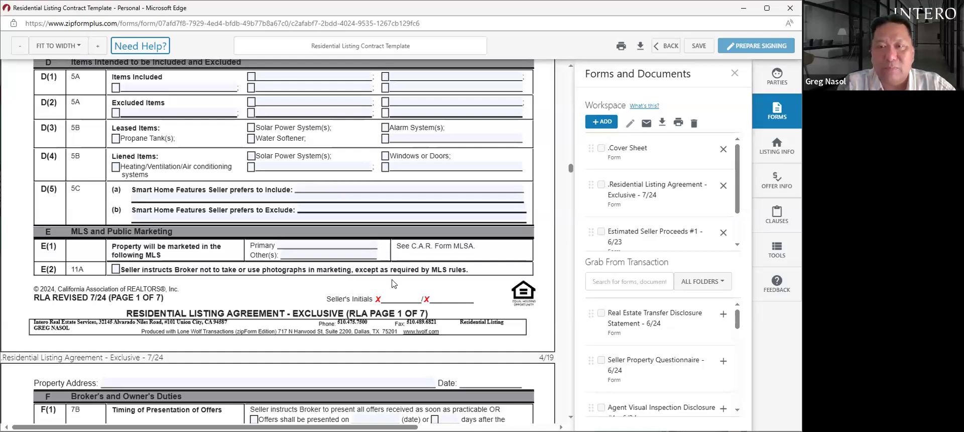
scroll(571, 416, down, 2)
scroll(276, 241, down, 6)
scroll(277, 241, down, 2)
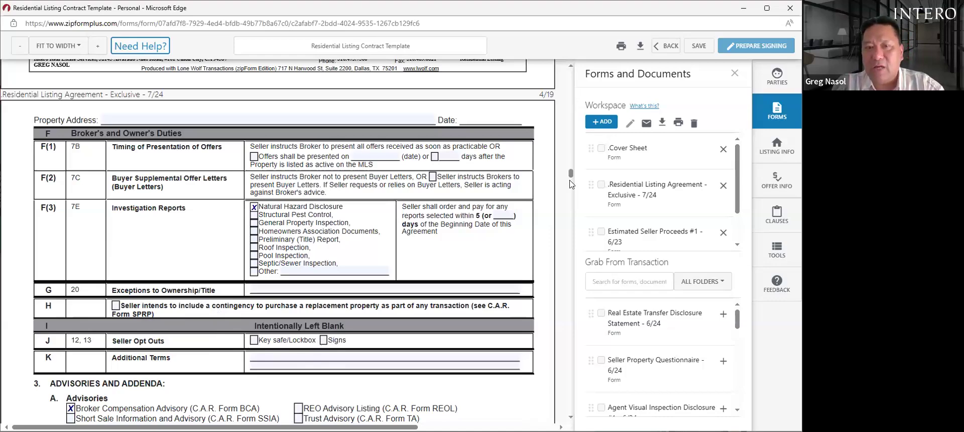
scroll(570, 184, down, 15)
- Open Estimated Seller Proceeds #1 from the Forms panel's Workspace list
drag(571, 190, 561, 166)
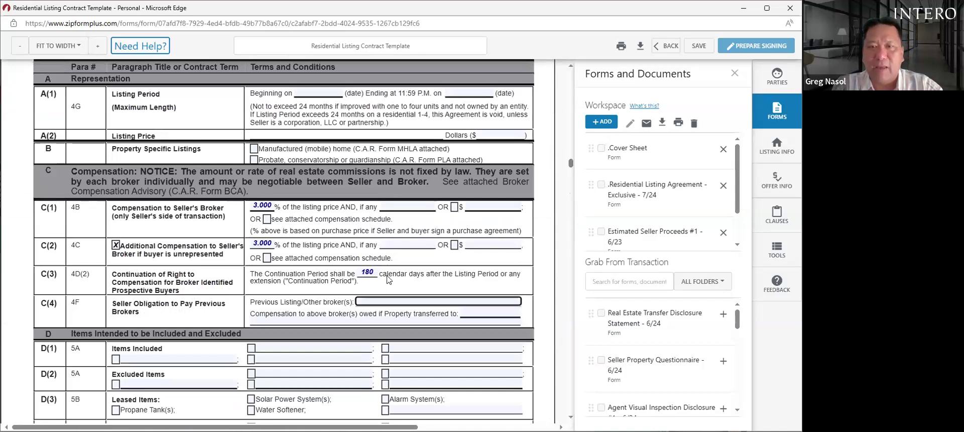
drag(570, 409, 576, 411)
scroll(286, 241, down, 1)
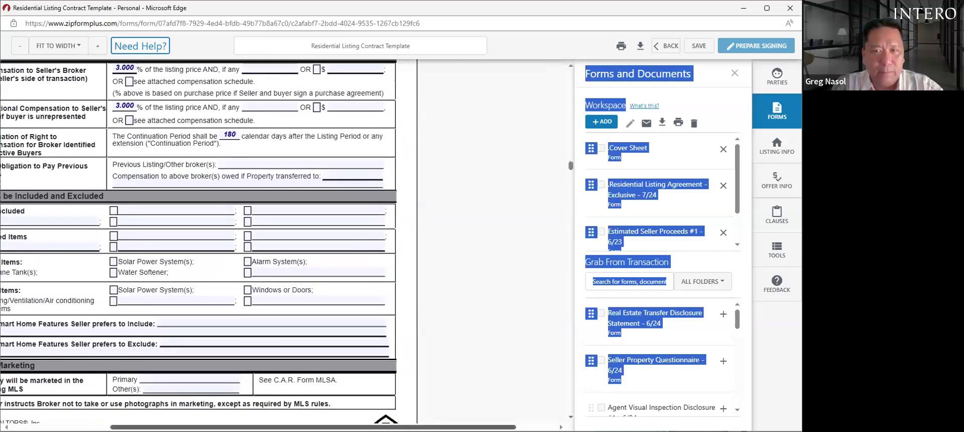
scroll(278, 360, left, 3)
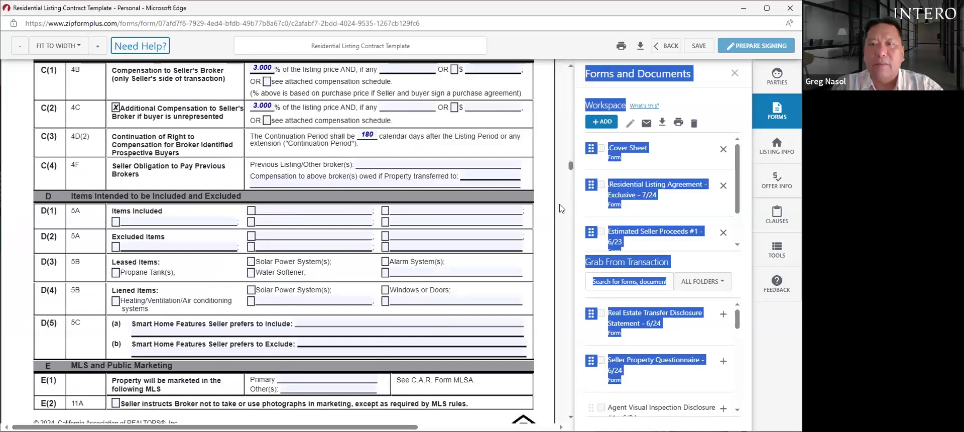
click(632, 233)
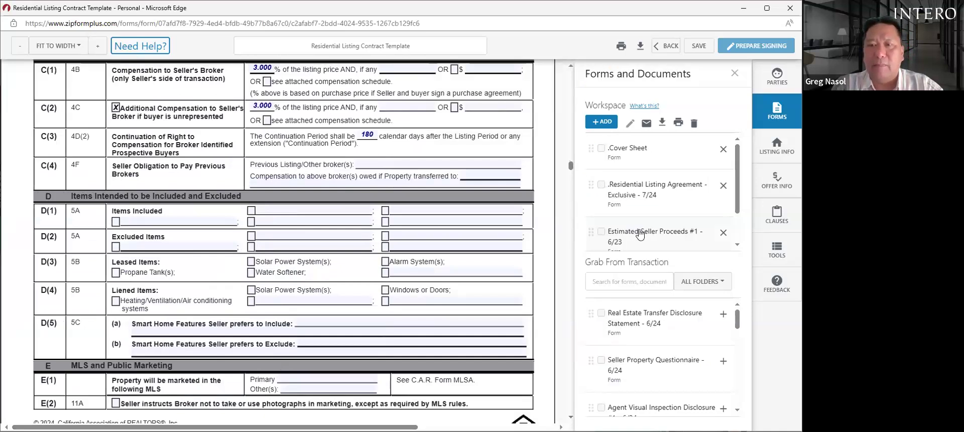
click(639, 234)
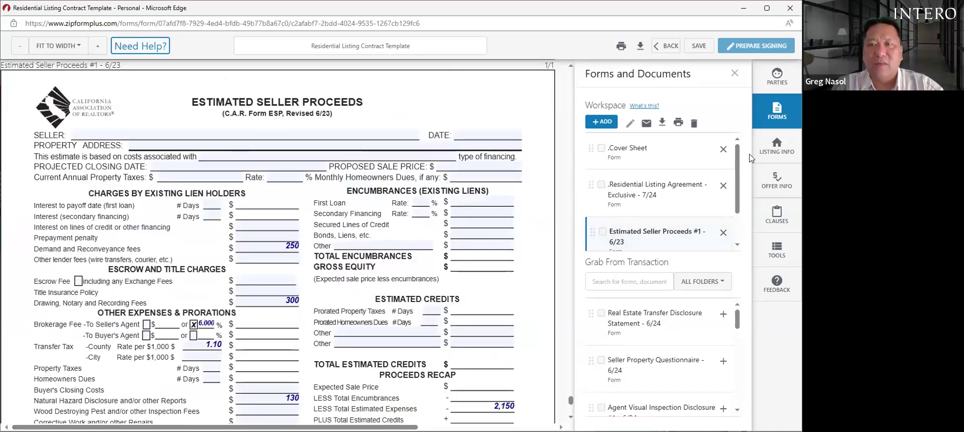
scroll(623, 151, down, 1)
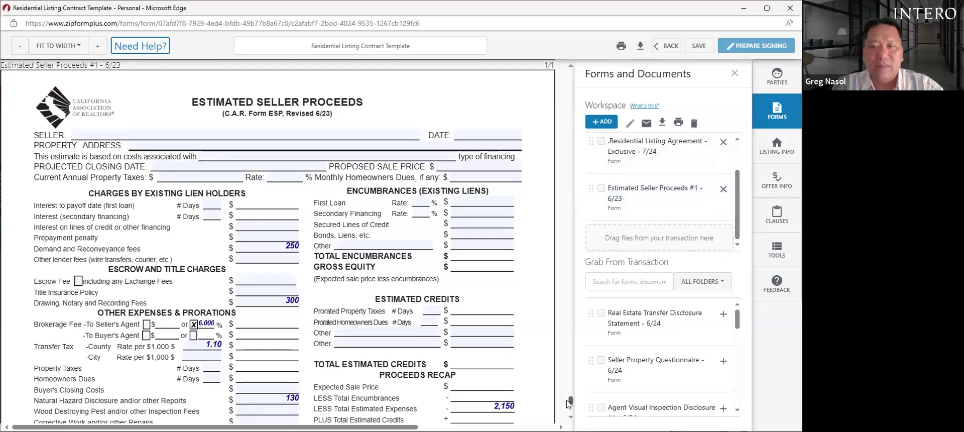
scroll(571, 413, down, 3)
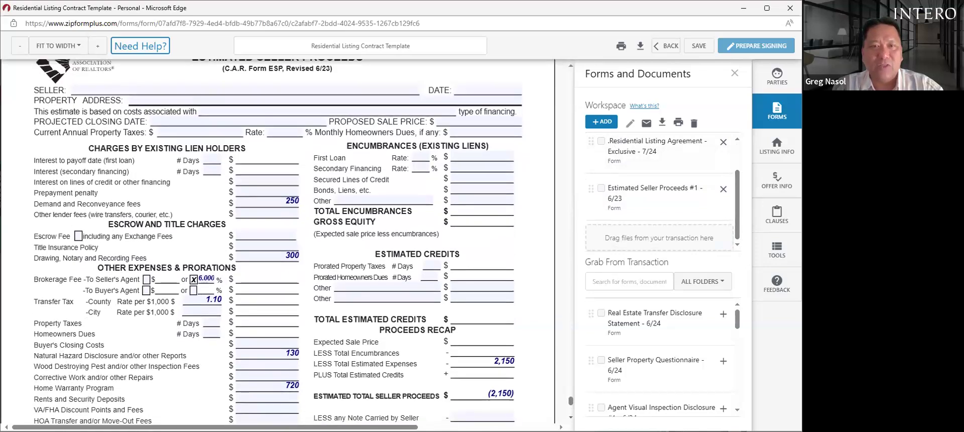
scroll(571, 402, down, 1)
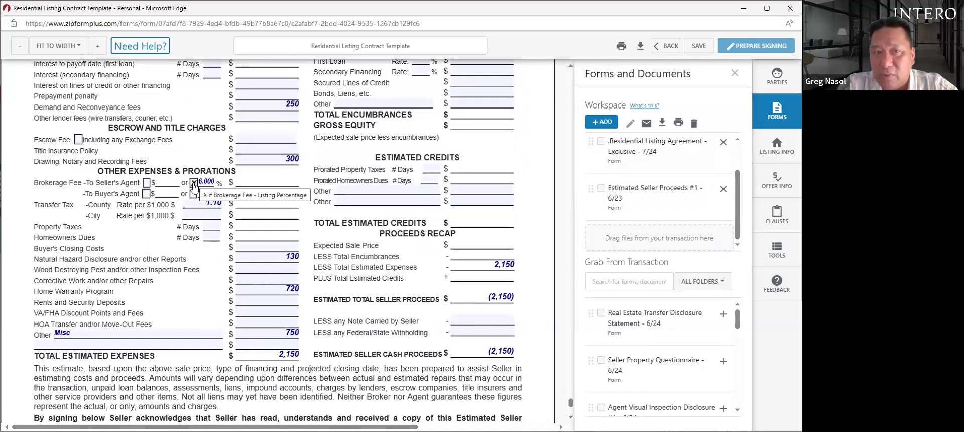
- Replace the 6% brokerage fee with flat $3 amounts for both the seller's and buyer's agents
click(193, 183)
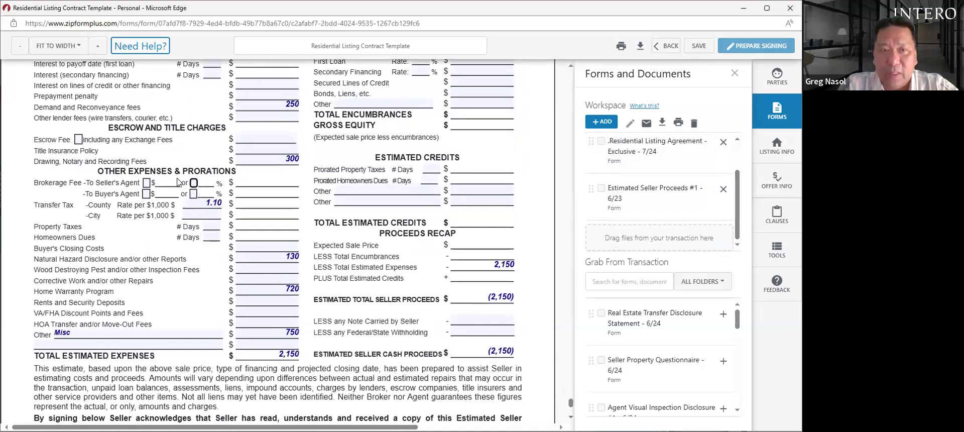
click(146, 184)
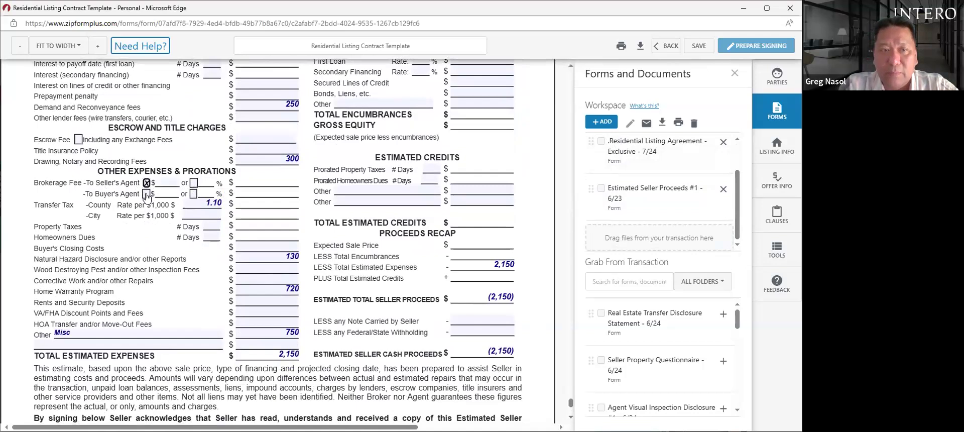
click(169, 184)
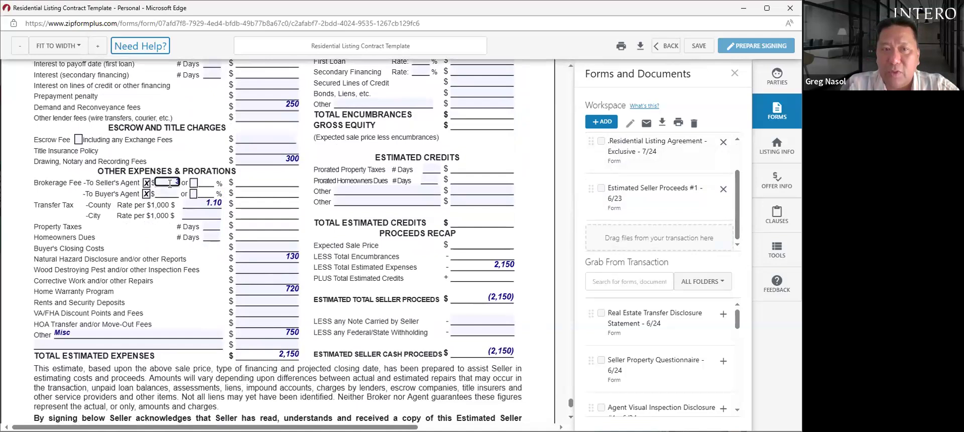
click(167, 193)
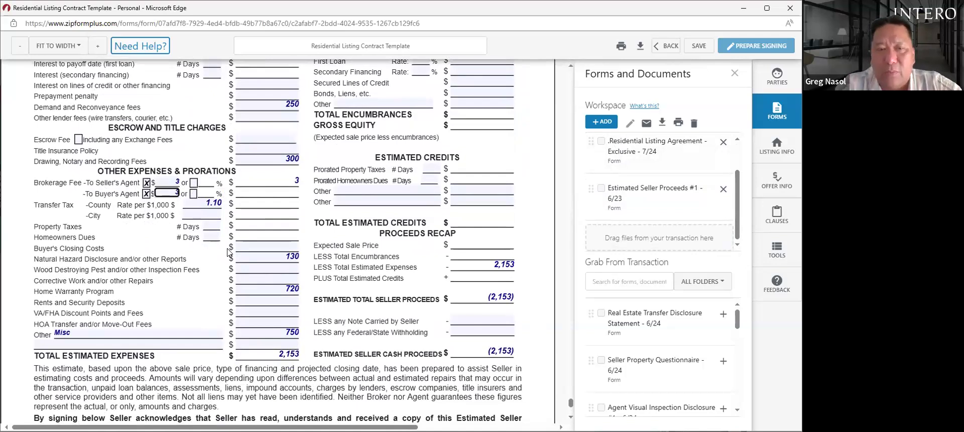
click(194, 309)
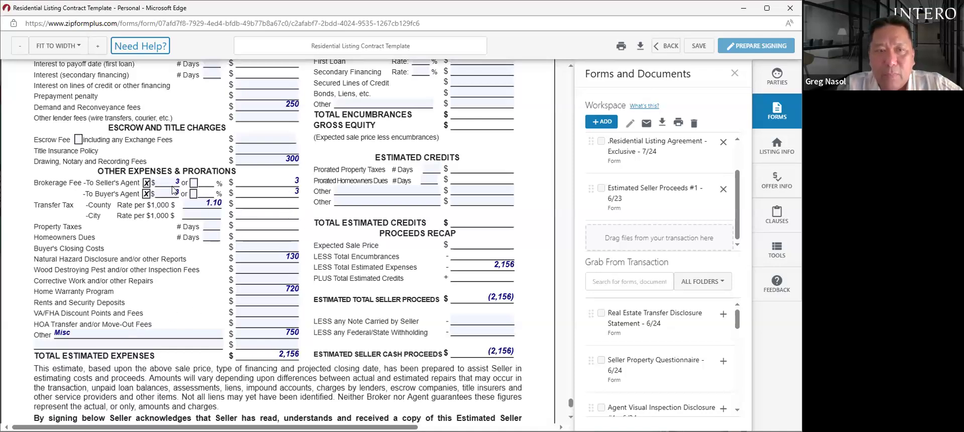
- Switch both agents' brokerage fees back to percentages and enter 3% for each
click(193, 182)
click(193, 194)
click(212, 182)
text(3)
click(213, 191)
text(3)
click(224, 256)
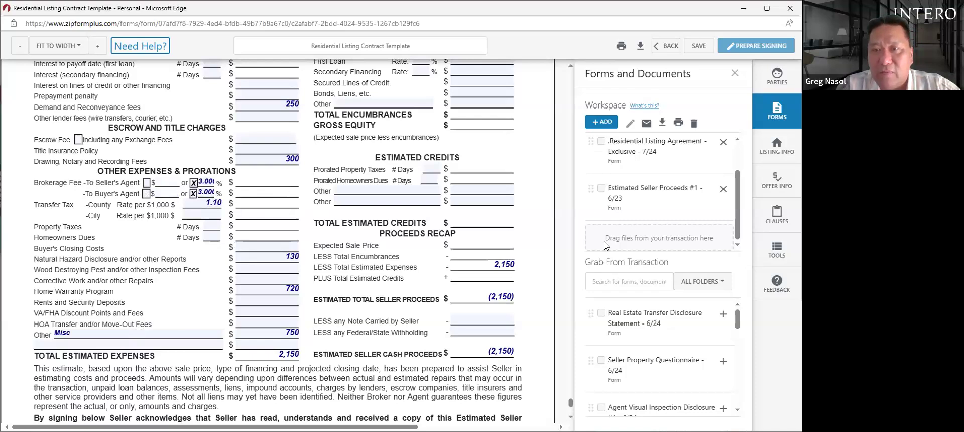
click(570, 65)
click(570, 67)
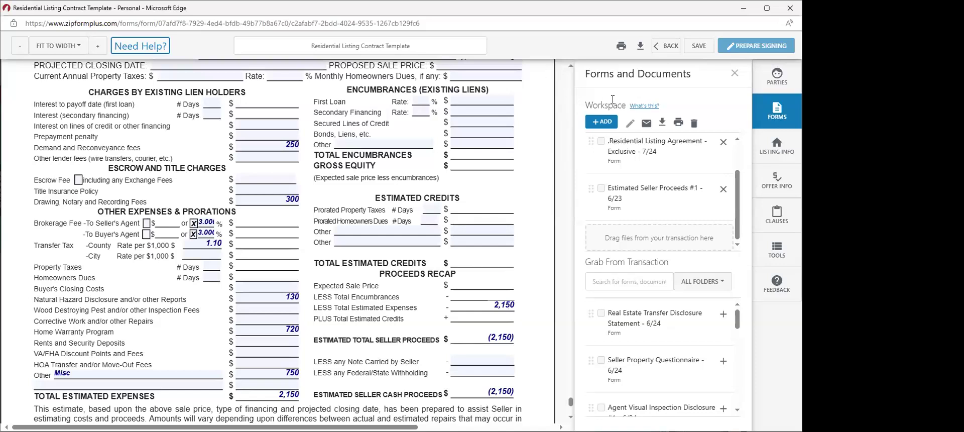
- Save the seller proceeds form and return to the Residential Listing Contract documents
click(699, 46)
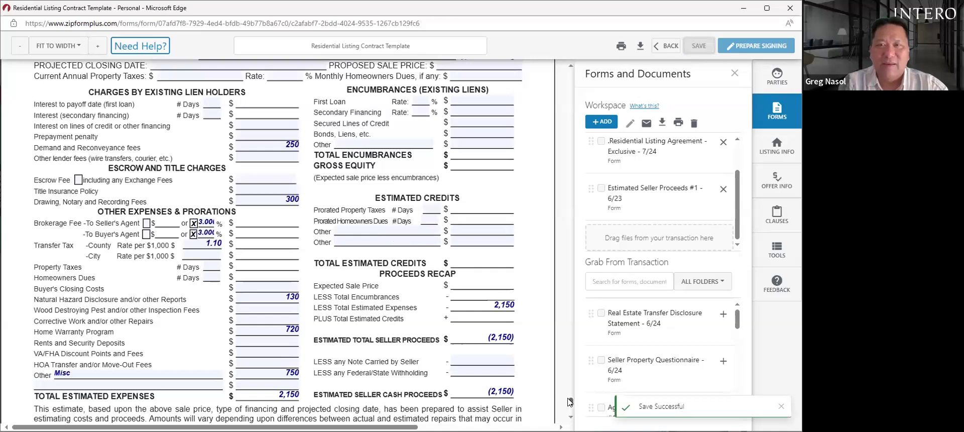
click(666, 45)
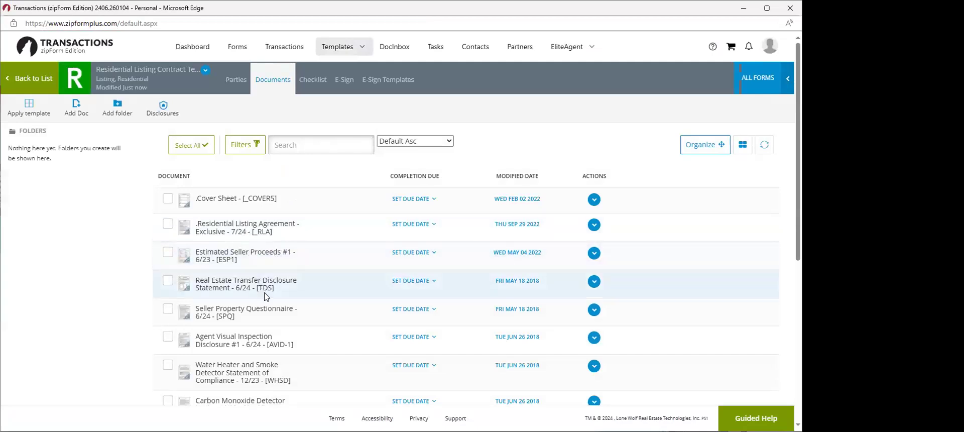
- Go through Transactions and Templates to the Residential Purchase template and open its BRBC agreement
click(286, 48)
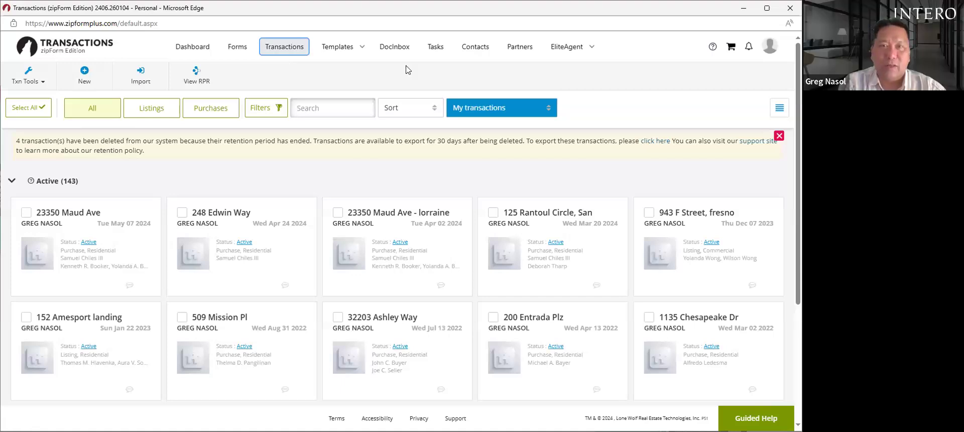
click(327, 72)
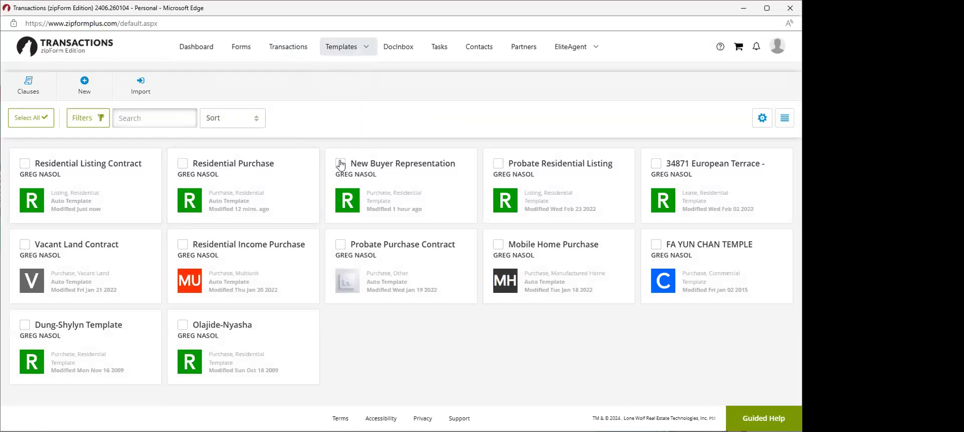
click(254, 166)
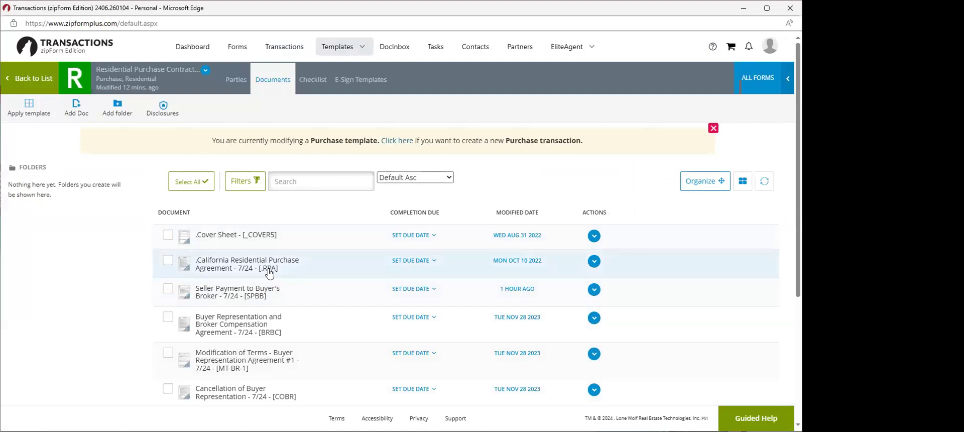
click(255, 332)
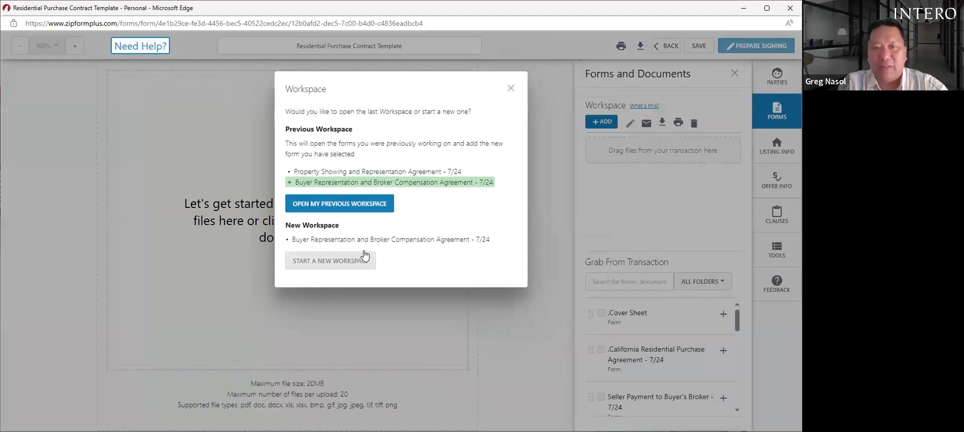
- Open the BRBC agreement in a new workspace, scroll through it, then go back
click(360, 260)
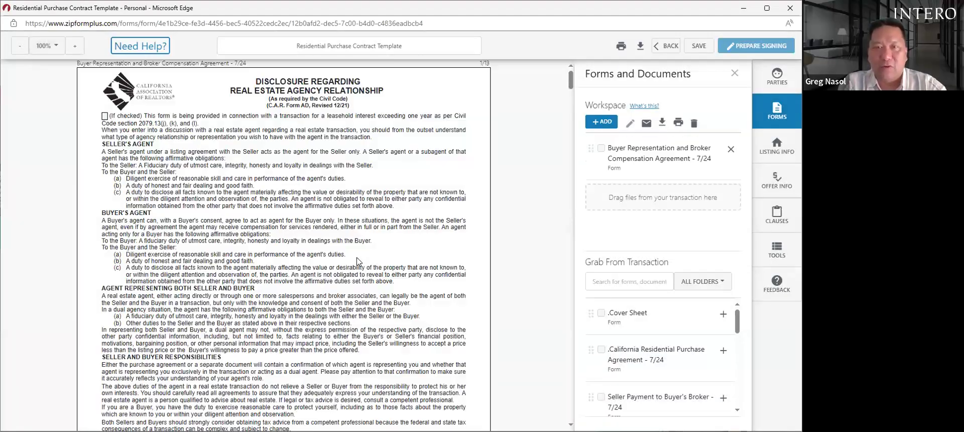
drag(570, 78, 571, 132)
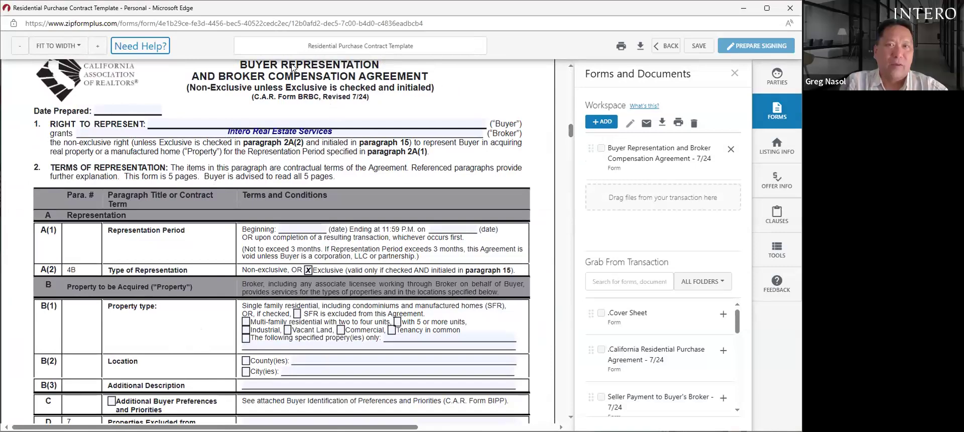
click(666, 45)
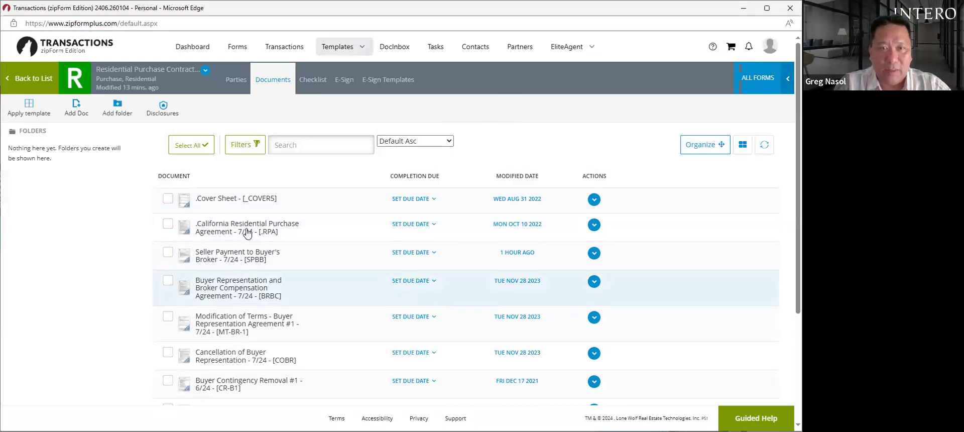
- Reopen the BRBC document, dismiss the workspace prompt and return to the Transactions list
click(236, 291)
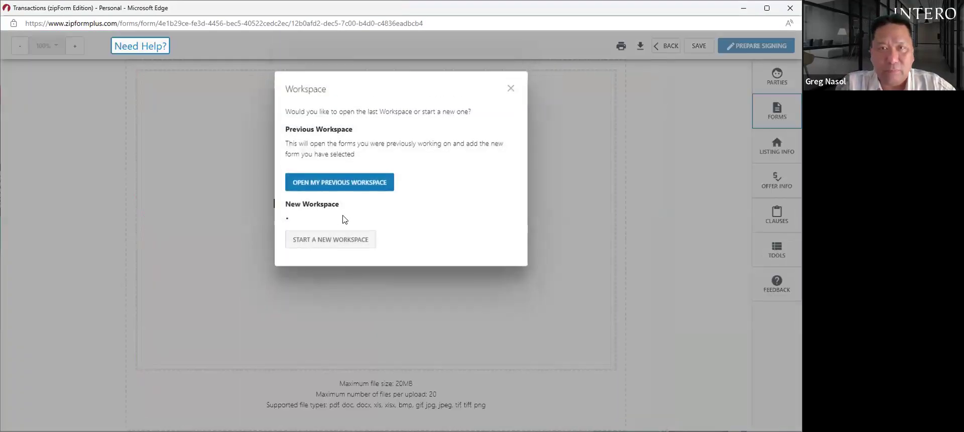
click(507, 90)
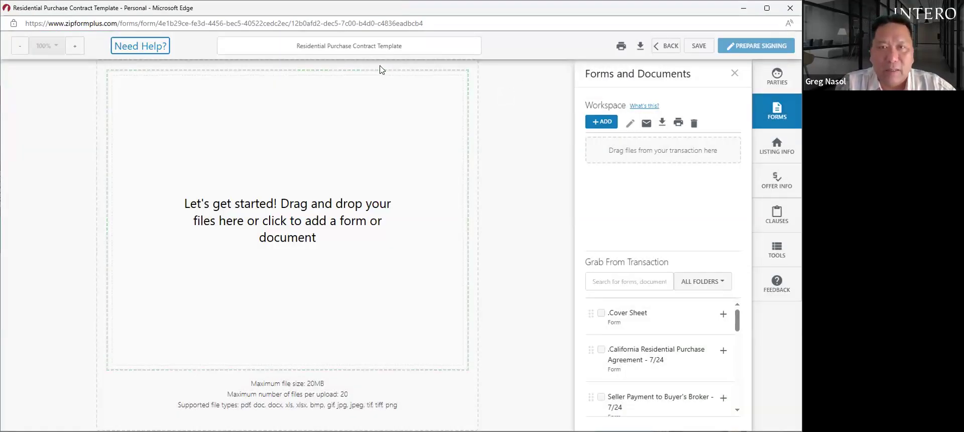
click(666, 46)
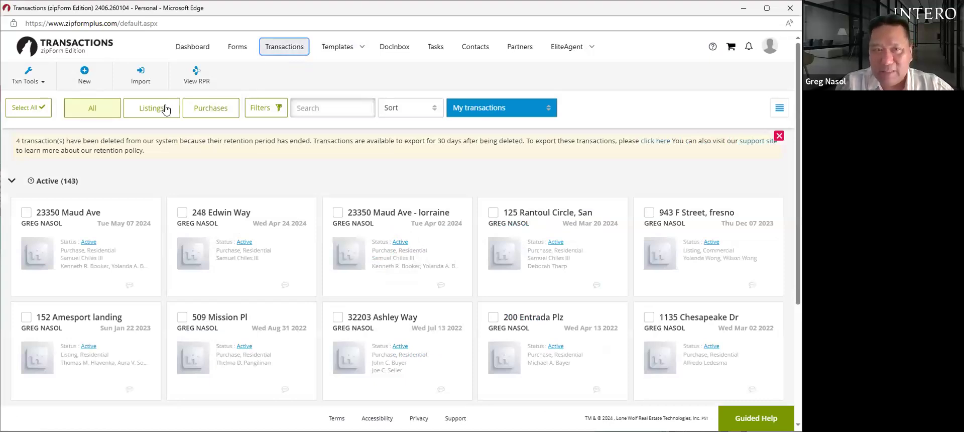
- Create a new Residential purchase transaction under the buyer client's name and save it
click(88, 83)
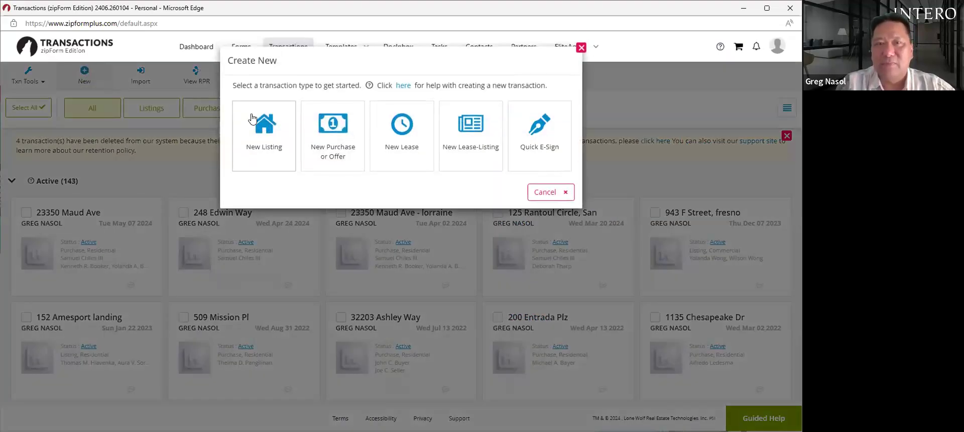
click(329, 138)
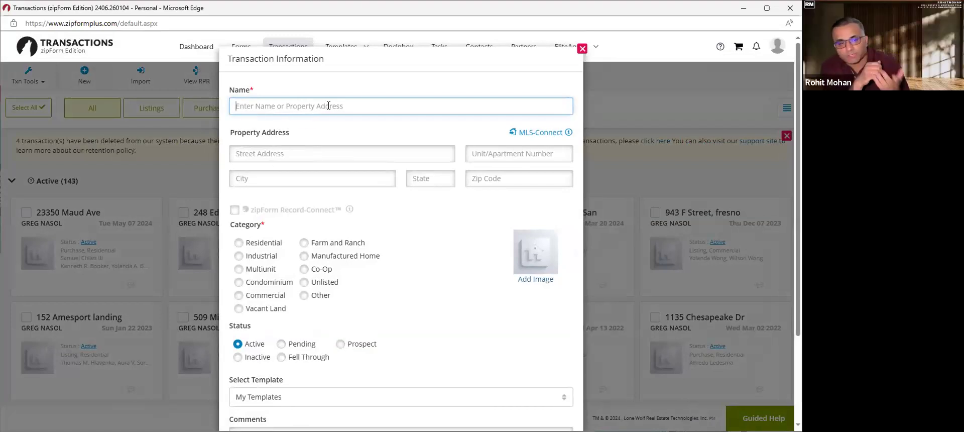
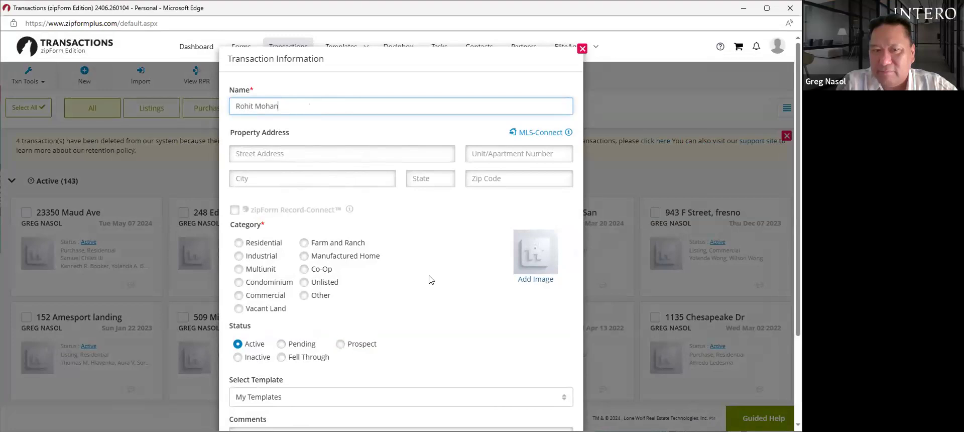
click(239, 243)
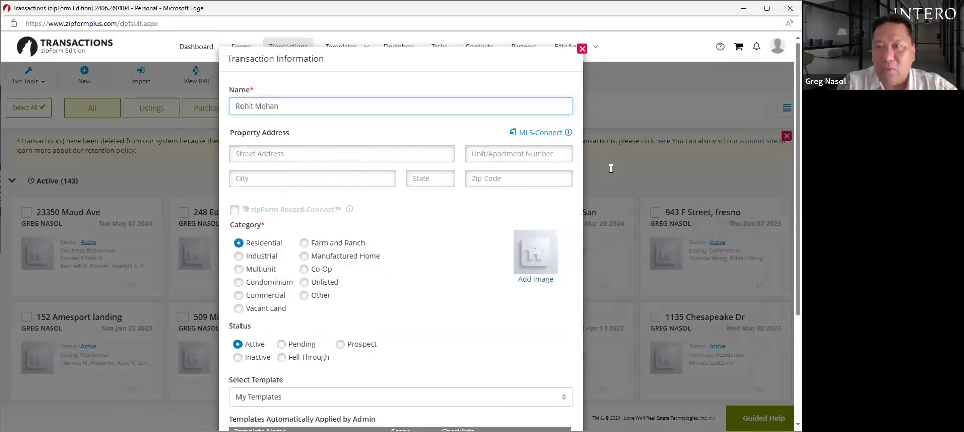
scroll(787, 149, down, 3)
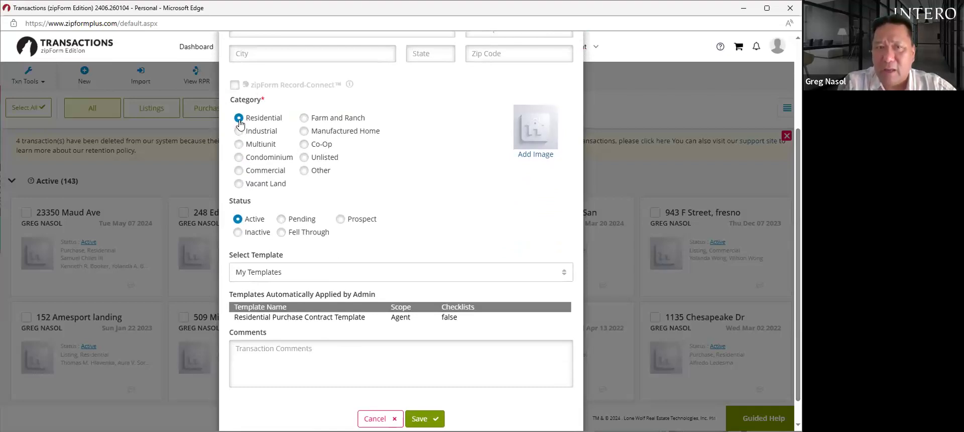
click(304, 171)
scroll(374, 251, up, 3)
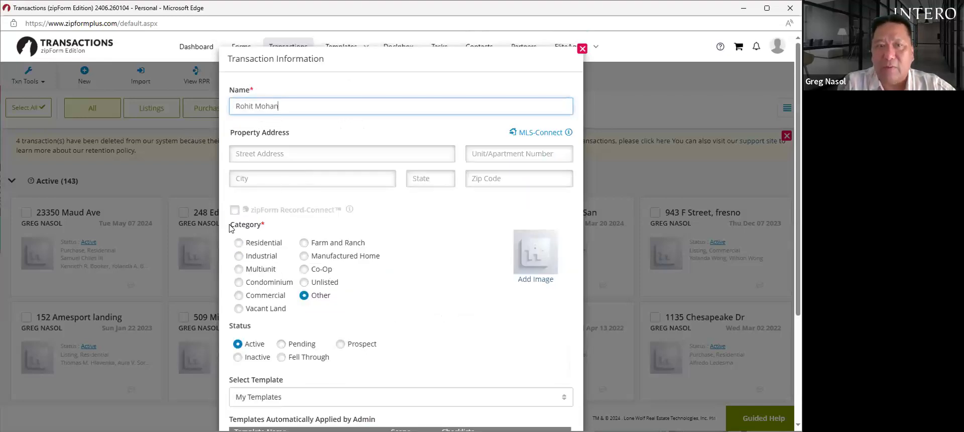
click(239, 243)
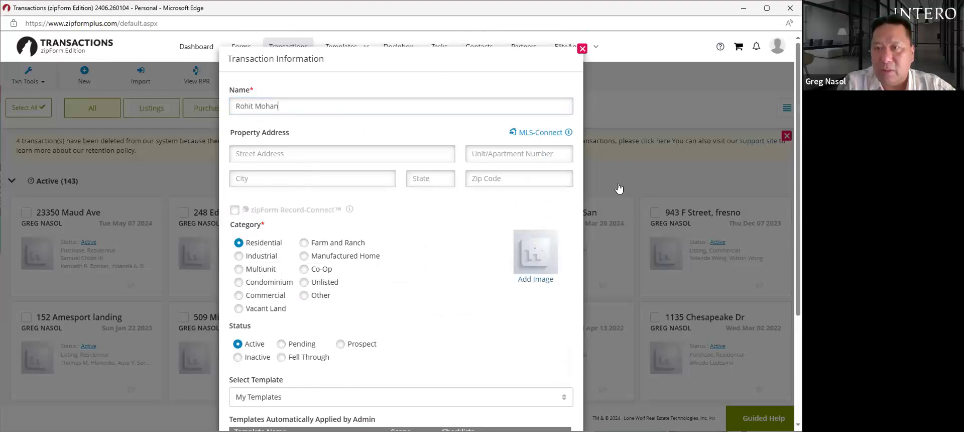
scroll(783, 210, down, 3)
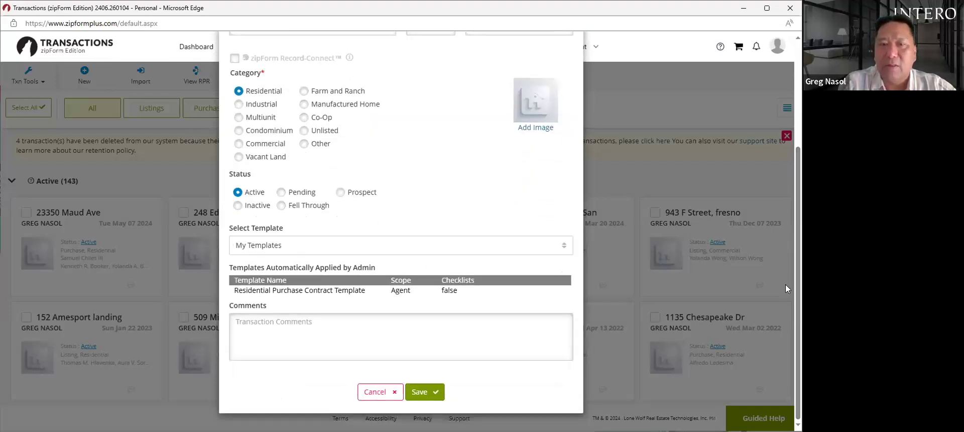
click(425, 397)
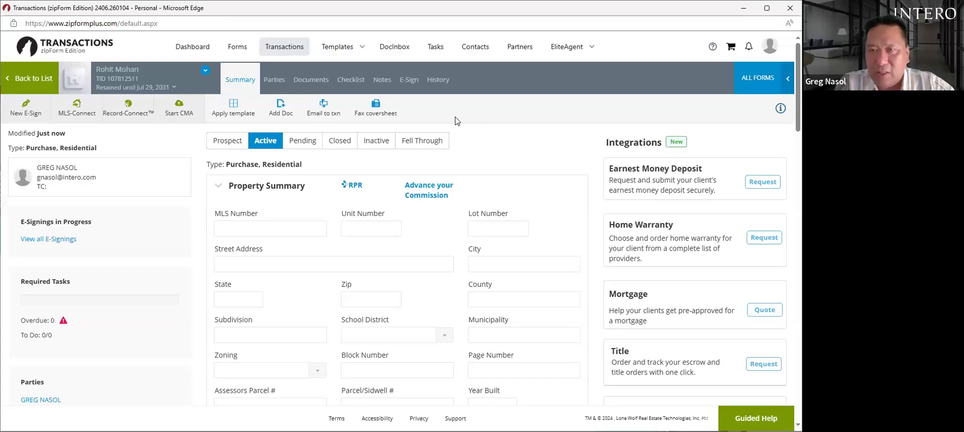
- Show the new transaction's documents and open its Cover Sheet
click(312, 82)
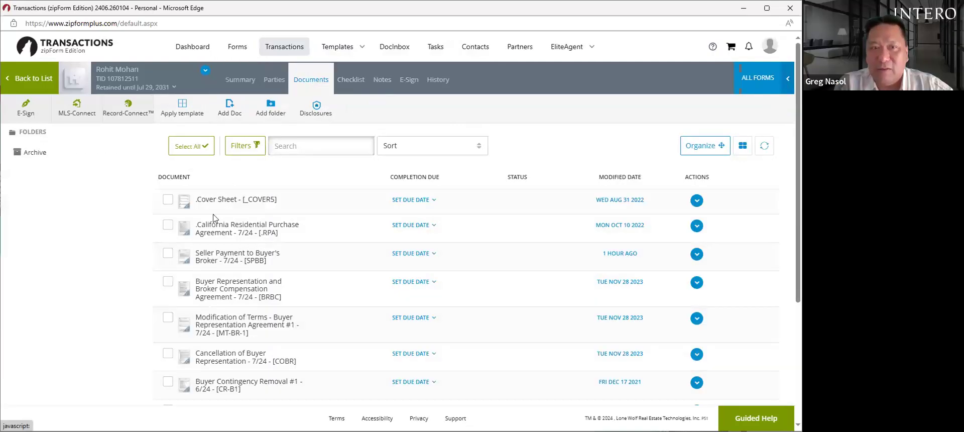
click(224, 199)
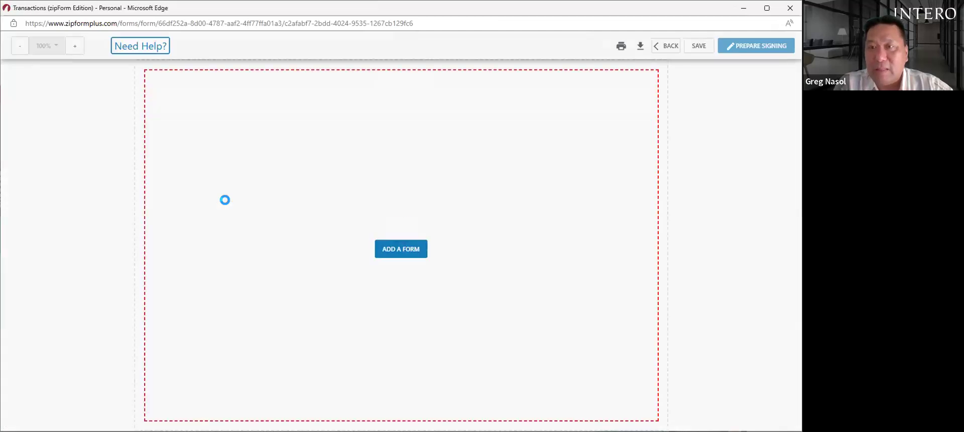
- Type the buyer's full name in Buyer One's name field, fix the typo, and save
click(268, 146)
click(277, 139)
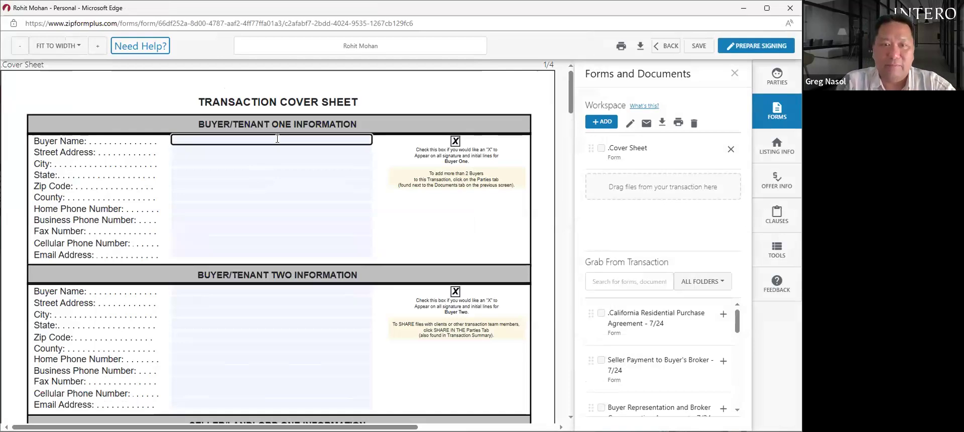
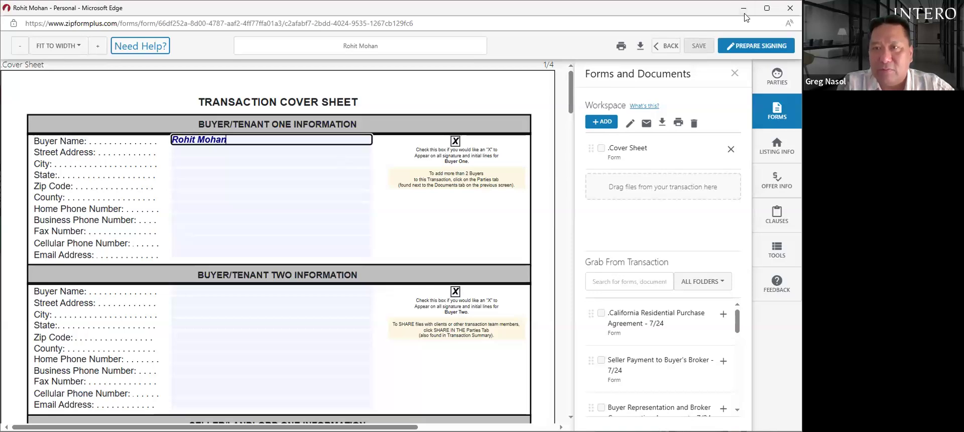
click(699, 46)
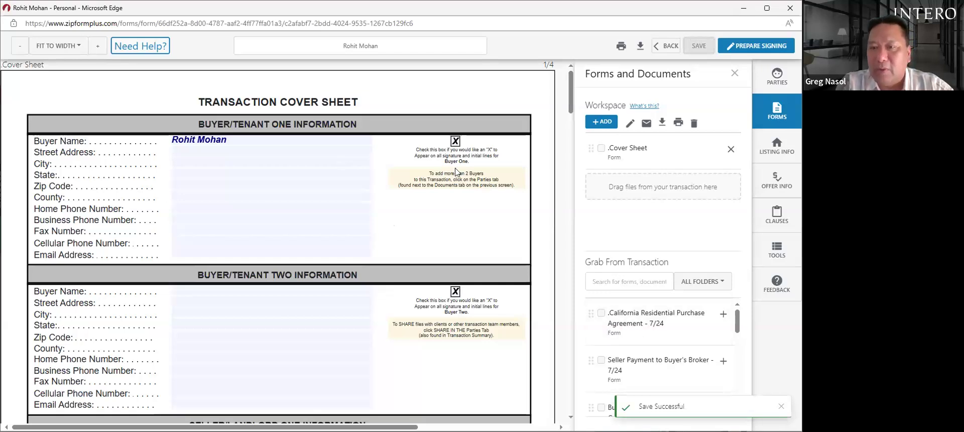
scroll(727, 351, down, 1)
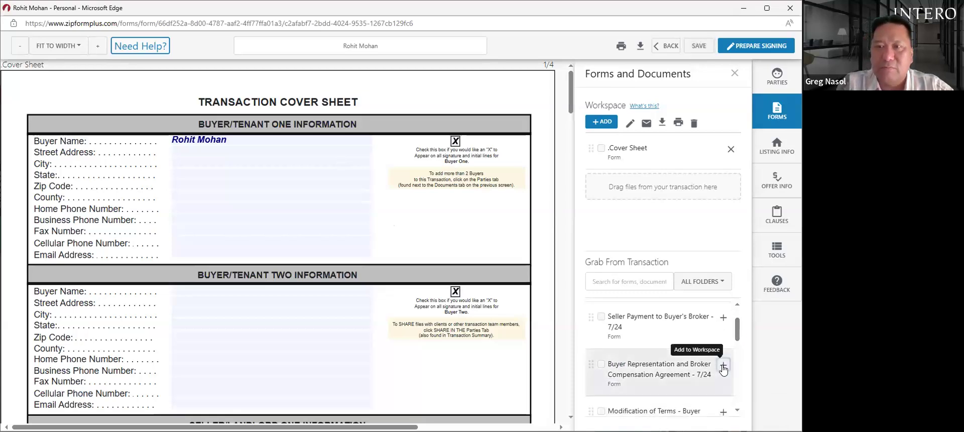
- Add the Buyer Representation agreement to the workspace and open it
click(723, 367)
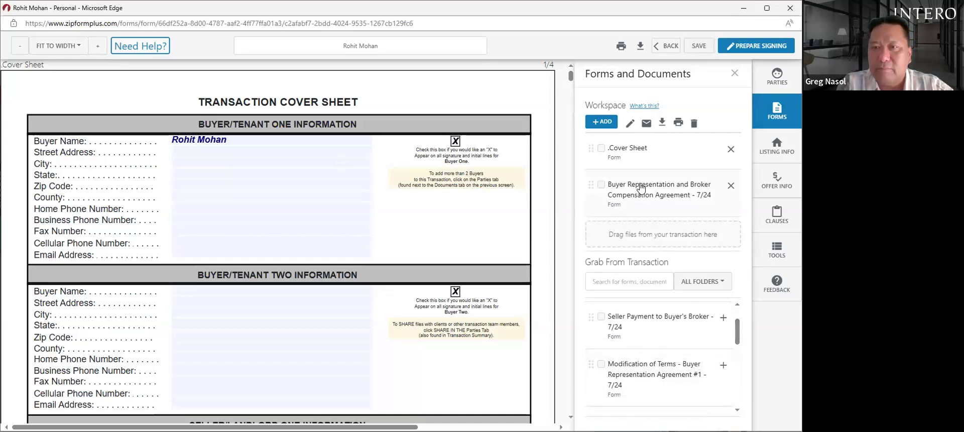
click(639, 189)
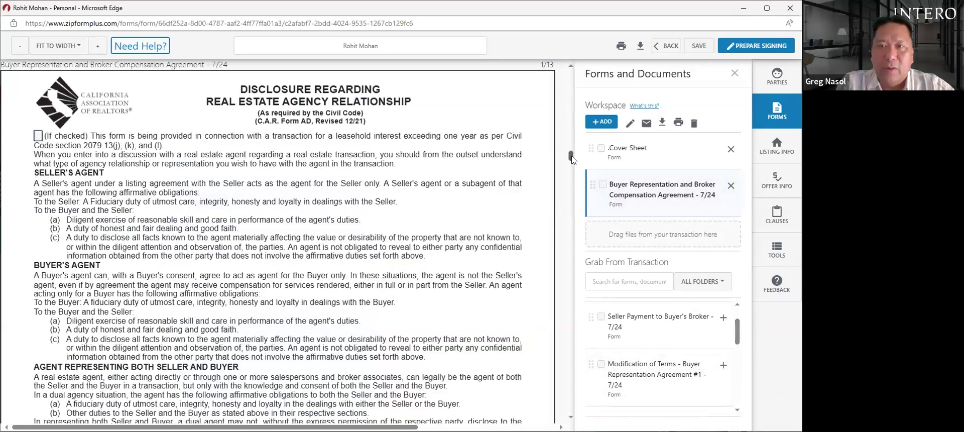
drag(571, 157, 569, 201)
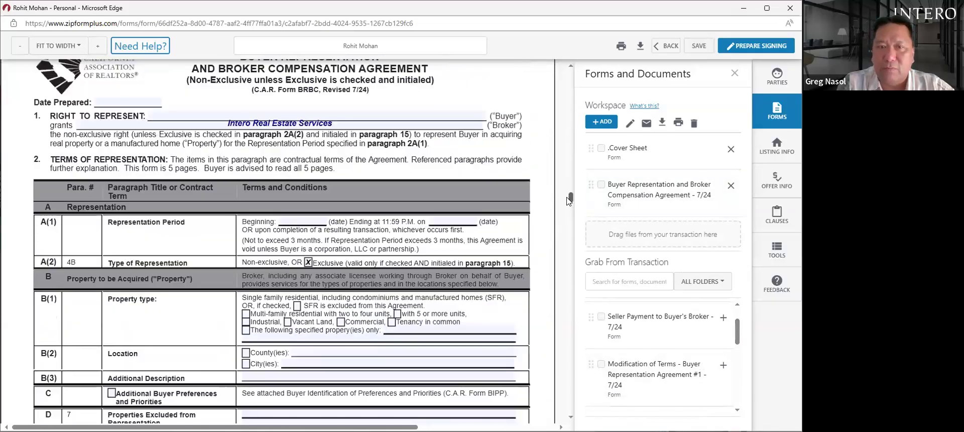
- Set the representation period from 07/29/2024 to 10/29/2024
click(309, 217)
click(309, 325)
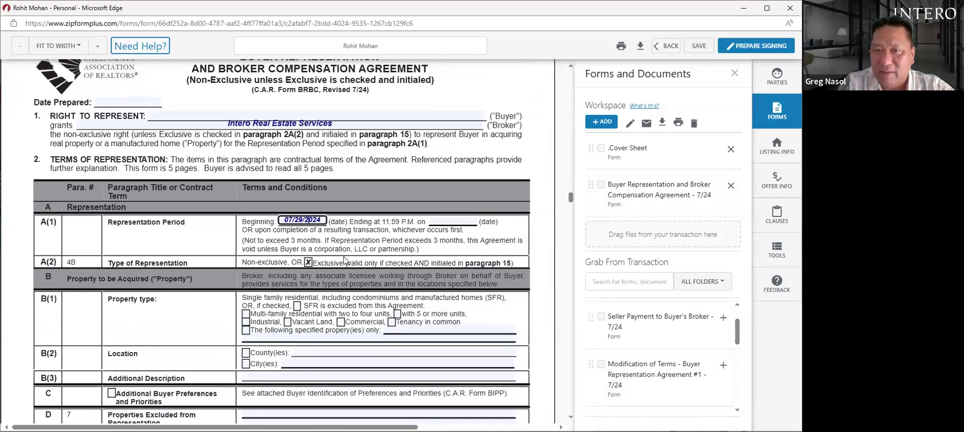
click(453, 221)
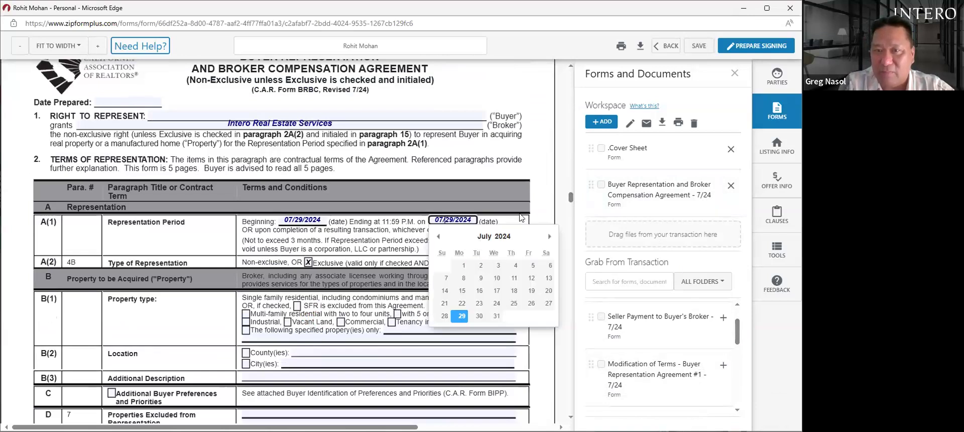
click(549, 237)
click(549, 237)
click(549, 237)
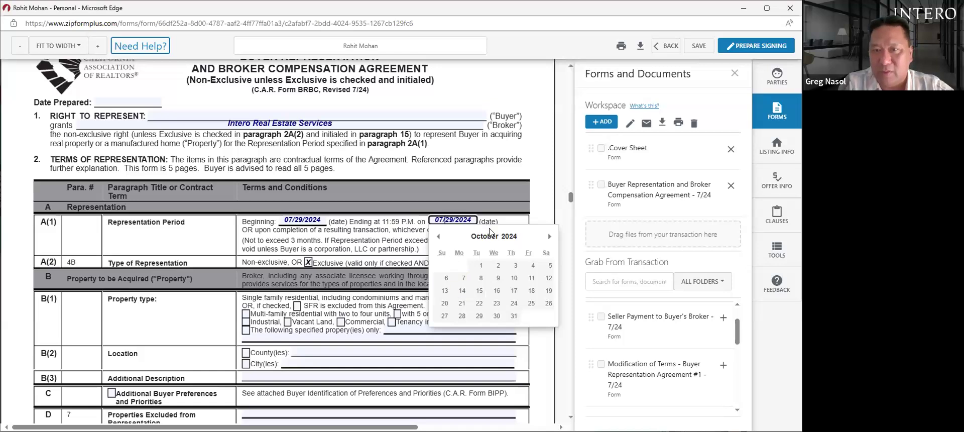
click(479, 317)
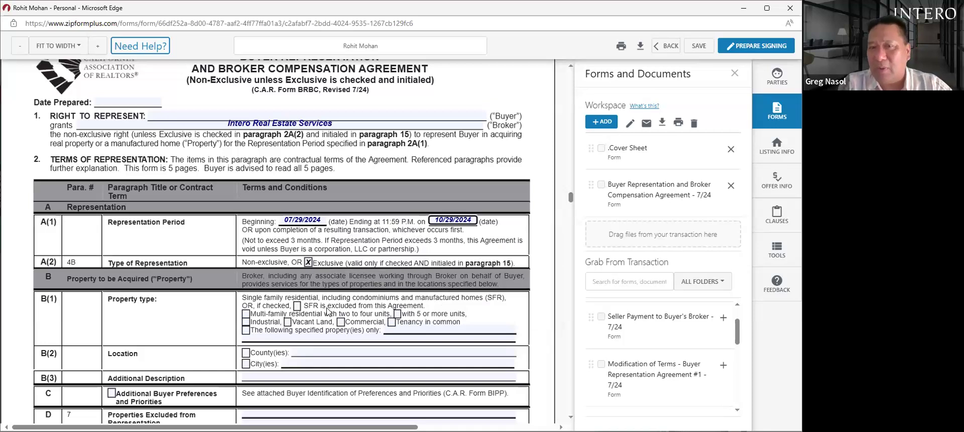
- Tick SFR excluded, County(ies) and City(ies), then start entering the city
click(297, 306)
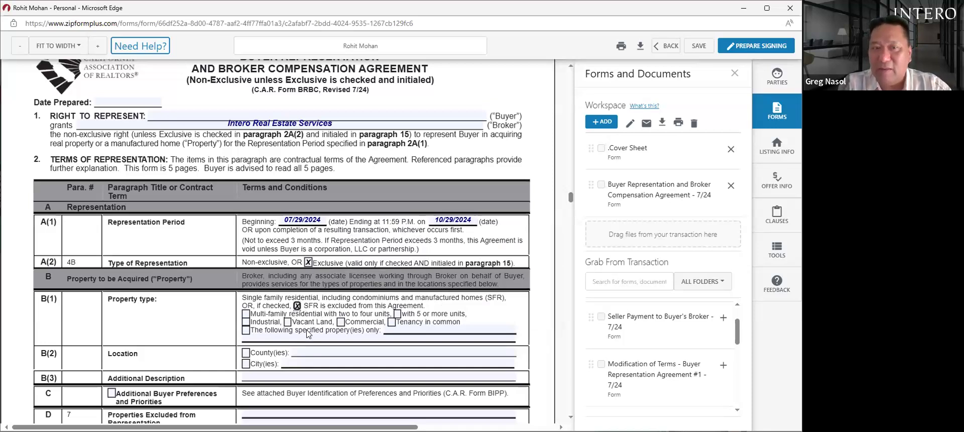
click(246, 352)
click(245, 364)
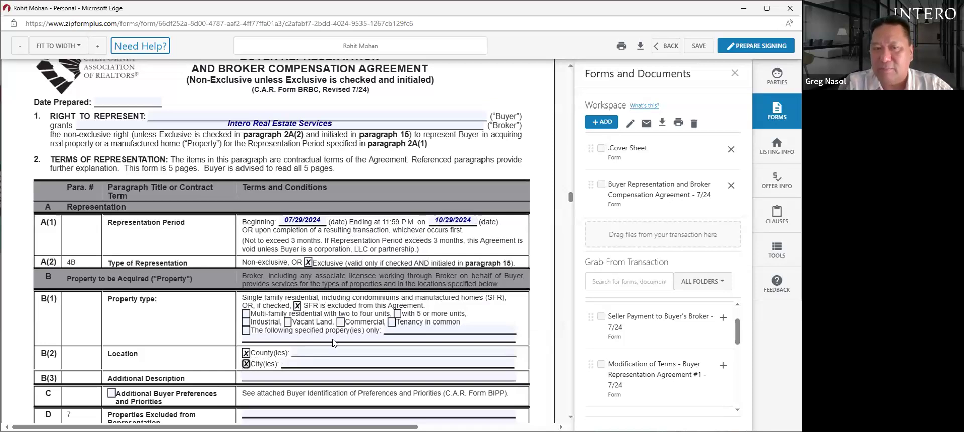
click(354, 363)
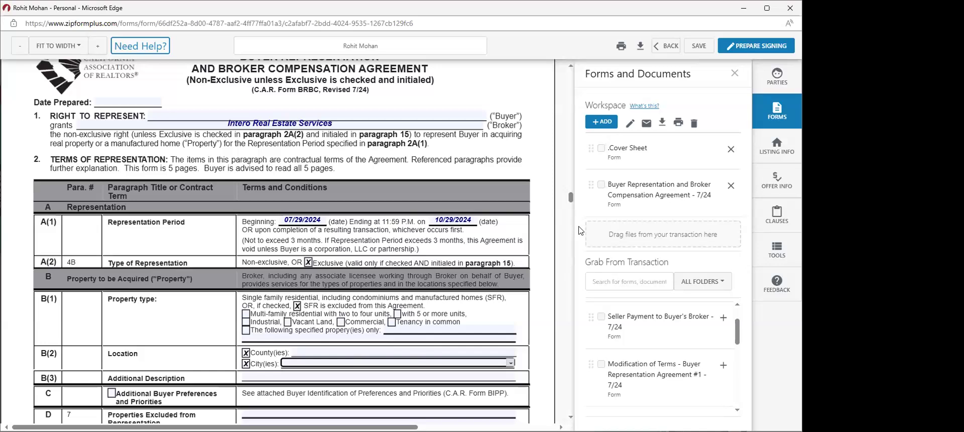
drag(569, 199, 570, 204)
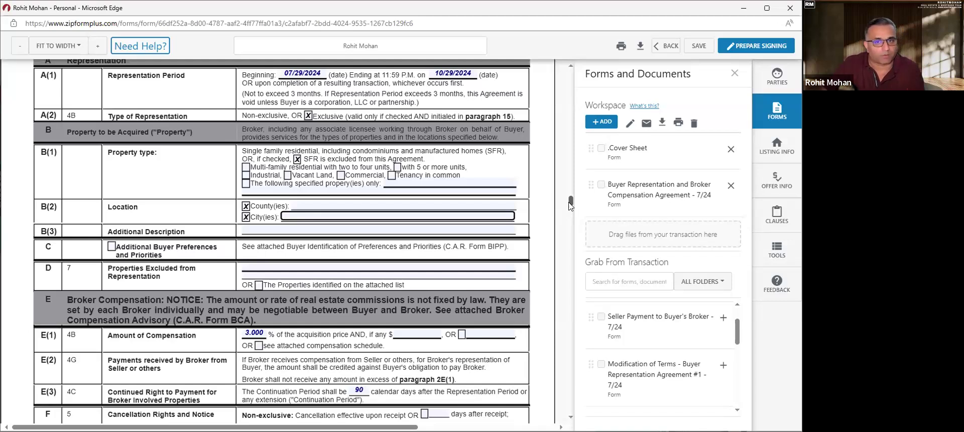
drag(568, 203, 569, 201)
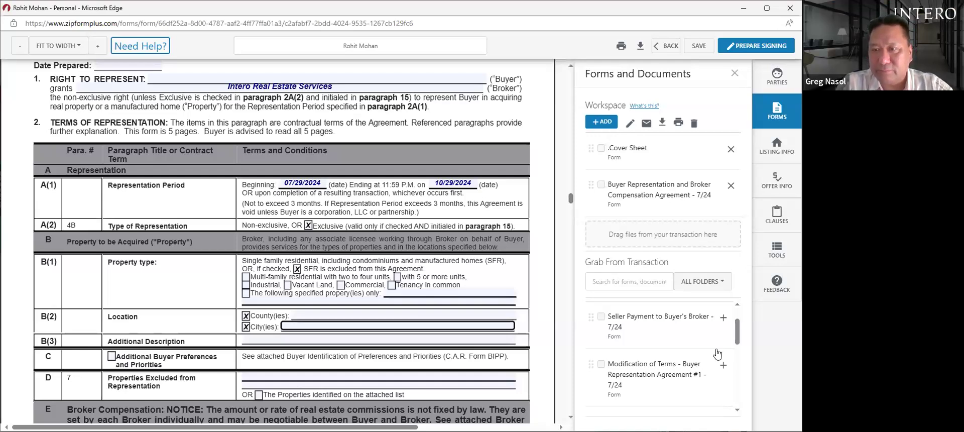
- Add Property Showing and Representation Agreement - 7/24 from the Grab From Transaction list to the workspace
drag(738, 342, 737, 399)
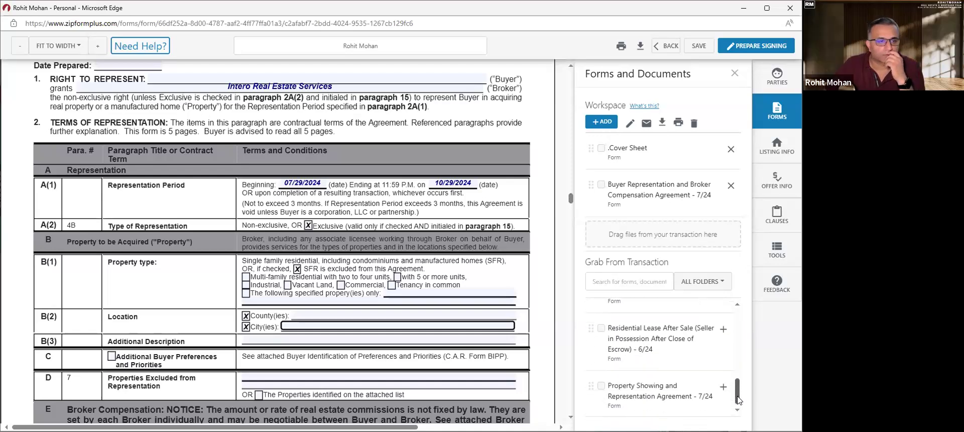
click(658, 393)
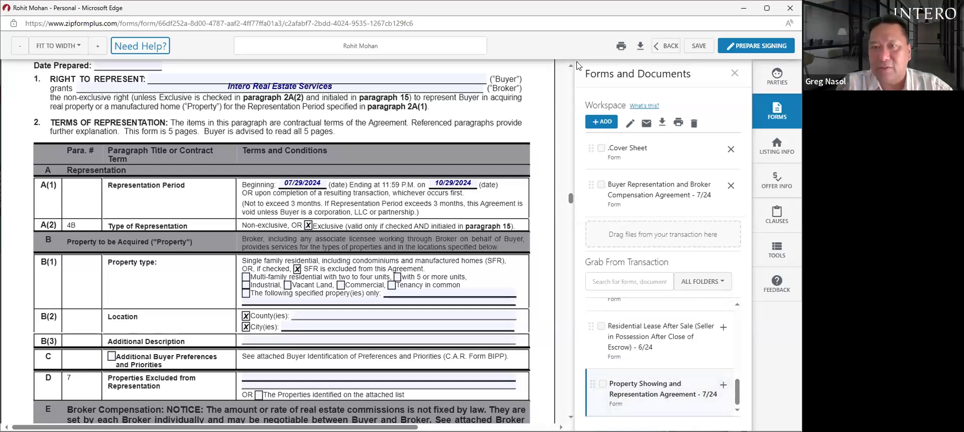
drag(567, 200, 564, 376)
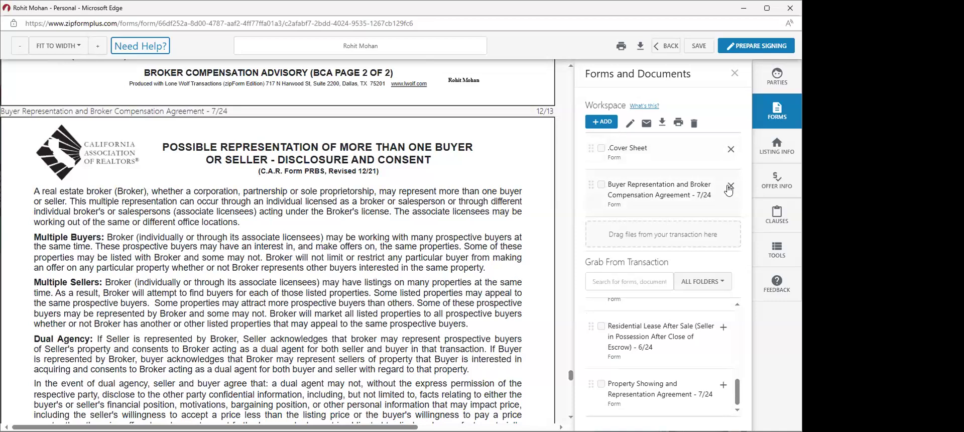
click(723, 387)
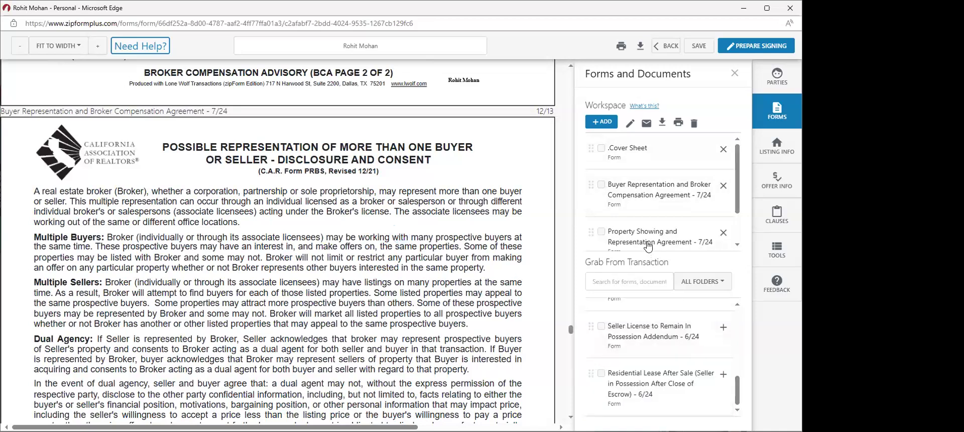
- View the Property Showing agreement, then switch back to the Buyer Representation agreement and scroll it
click(690, 236)
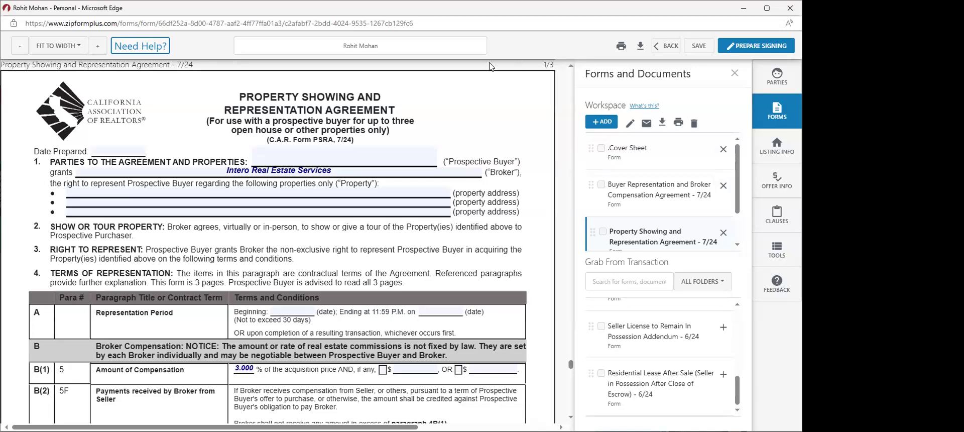
click(666, 200)
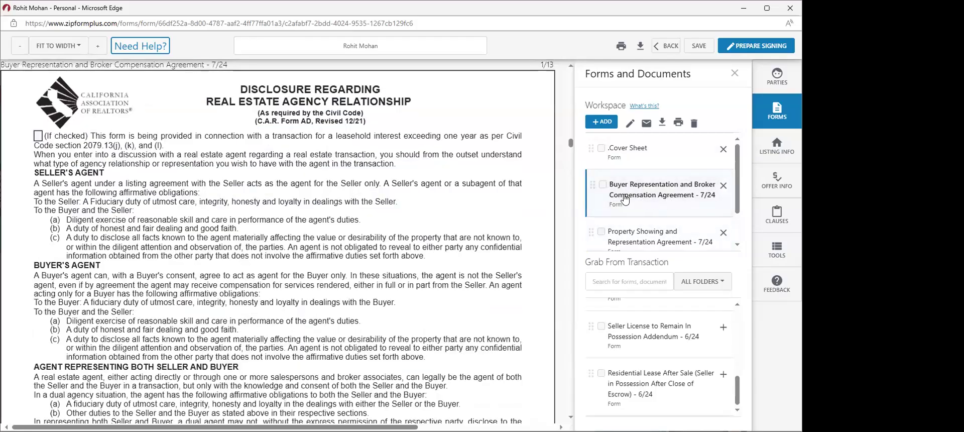
scroll(572, 152, down, 1)
drag(570, 144, 571, 188)
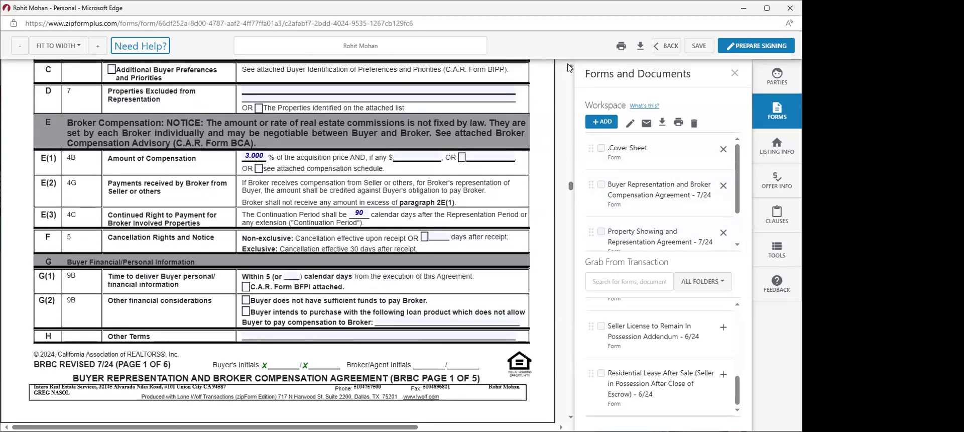
scroll(570, 68, up, 2)
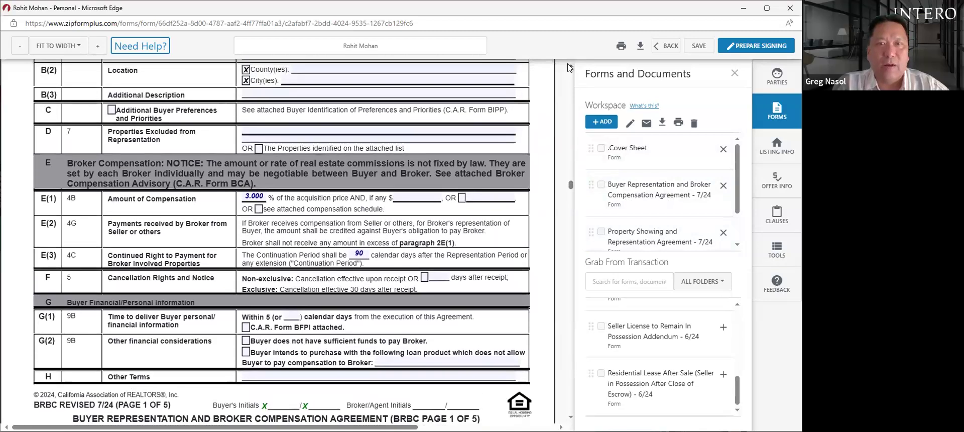
scroll(570, 68, up, 1)
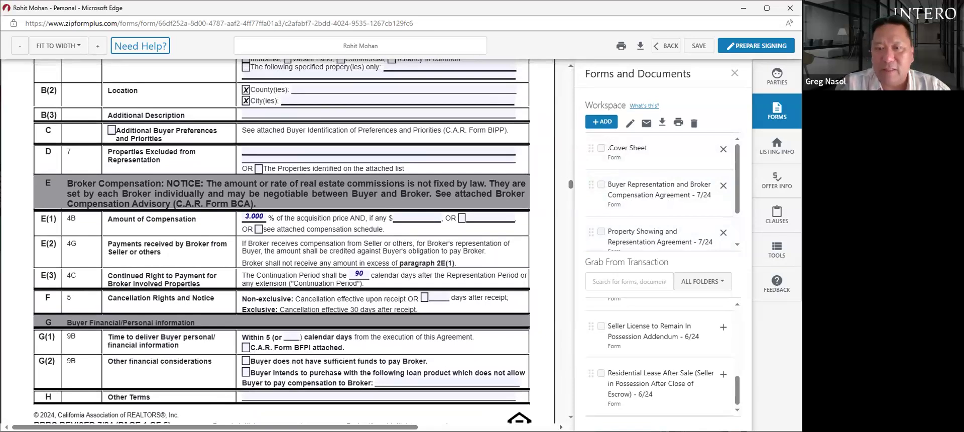
- Scroll through the Buyer Representation agreement to page 5, then back to its first page
click(572, 416)
click(572, 417)
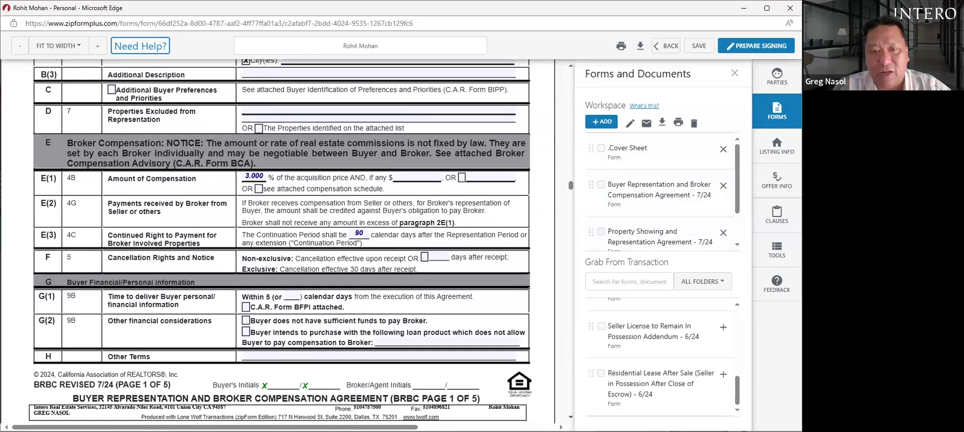
scroll(276, 241, down, 5)
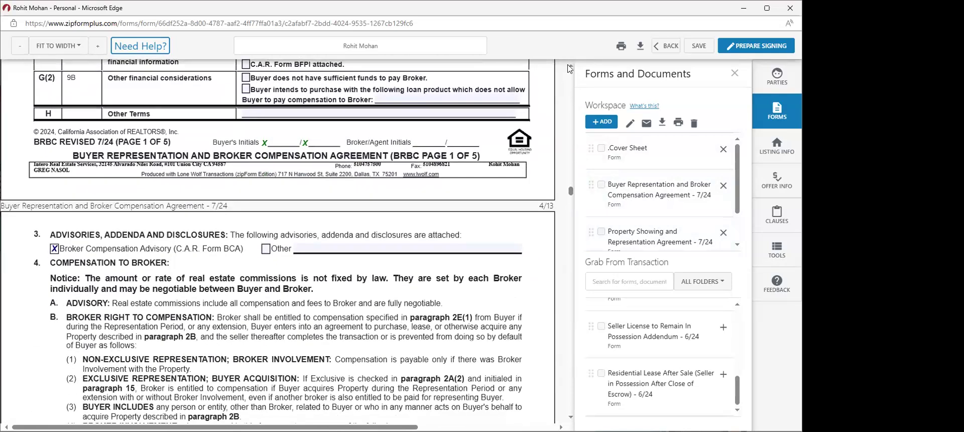
scroll(568, 65, up, 5)
scroll(568, 69, up, 2)
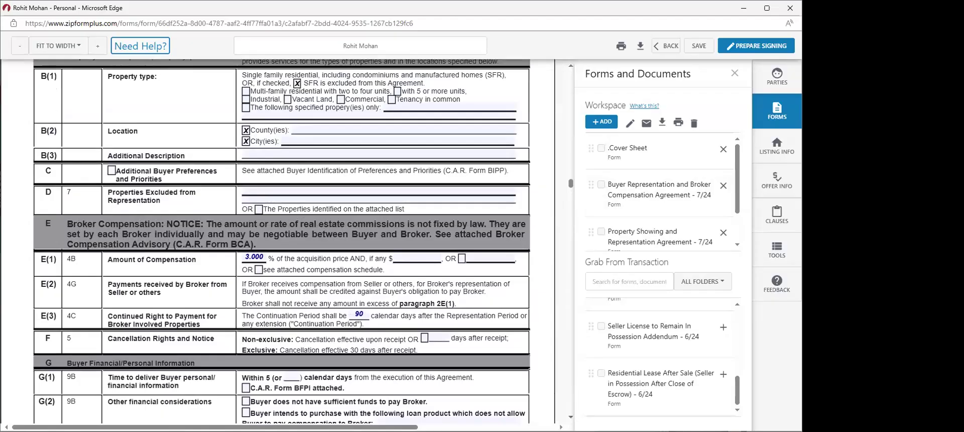
drag(570, 182, 572, 263)
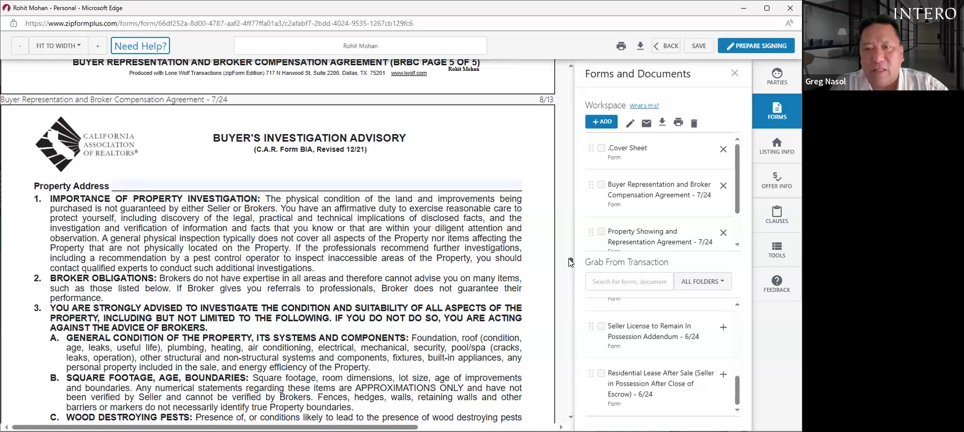
scroll(571, 262, up, 2)
scroll(571, 260, up, 15)
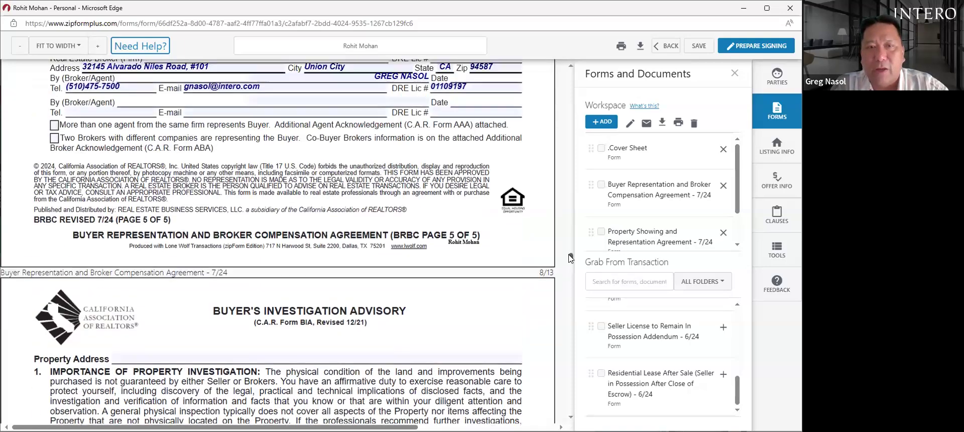
scroll(572, 240, up, 2)
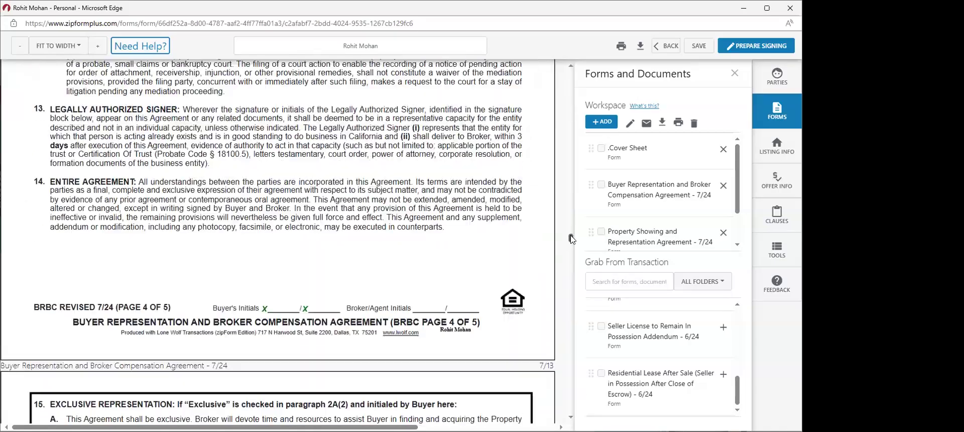
scroll(572, 239, up, 14)
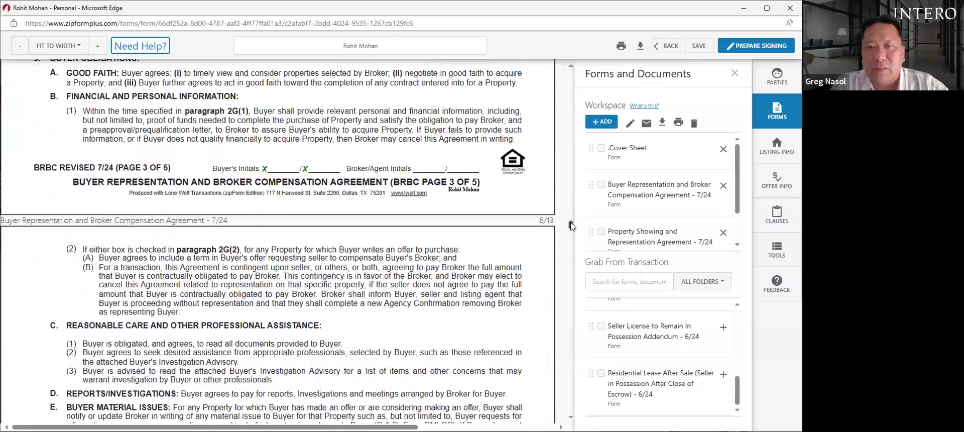
scroll(571, 225, up, 10)
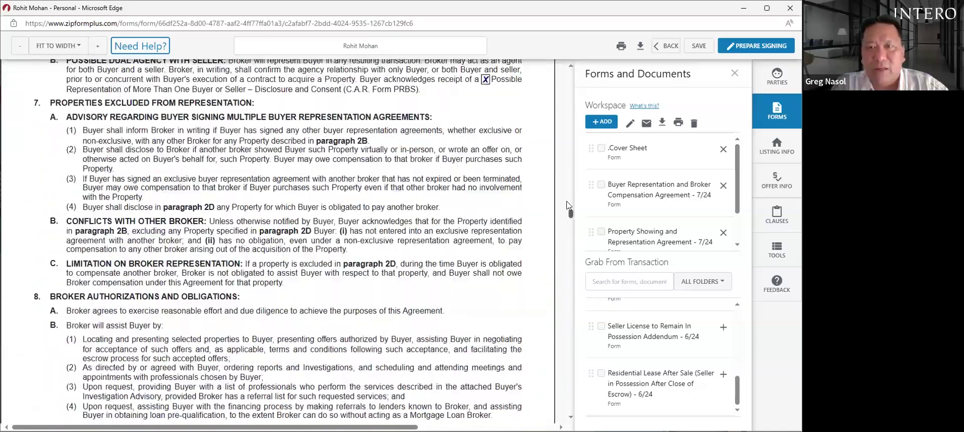
drag(567, 196, 562, 172)
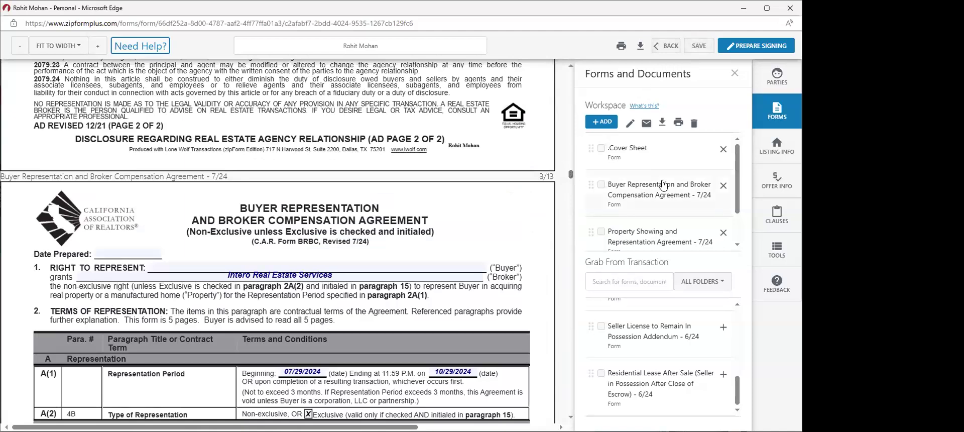
- Add Seller Payment to Buyer's Broker - 7/24 from the Grab From Transaction list to the workspace
scroll(738, 178, down, 1)
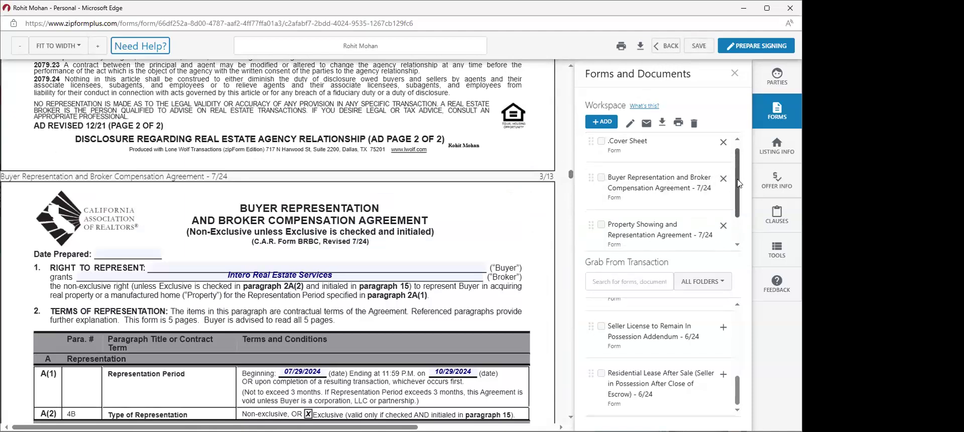
mouse_move(737, 388)
mouse_down()
mouse_move(730, 315)
mouse_move(742, 391)
mouse_up()
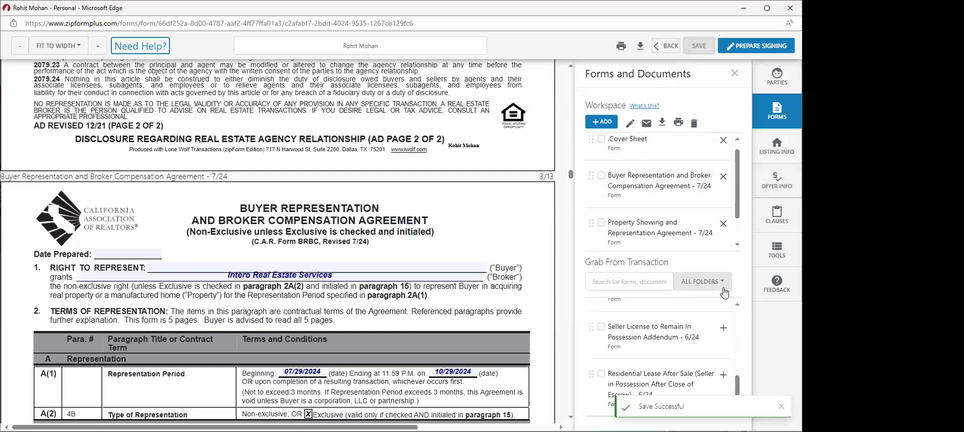
scroll(733, 321, up, 10)
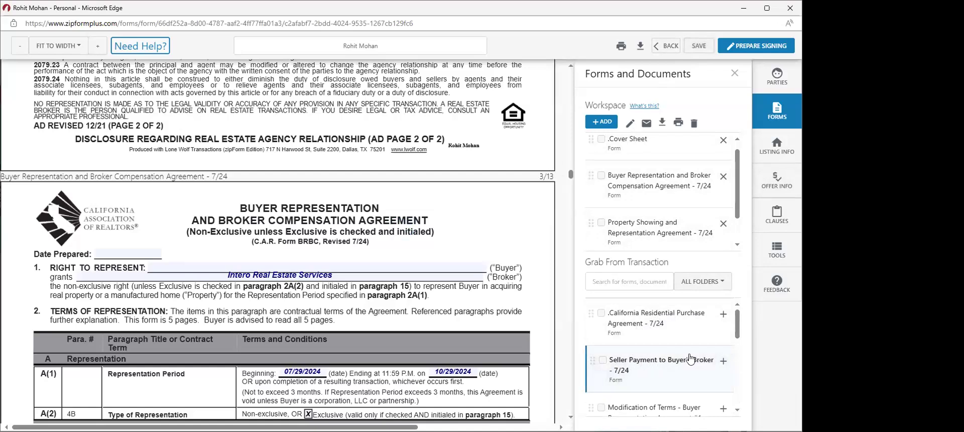
click(723, 361)
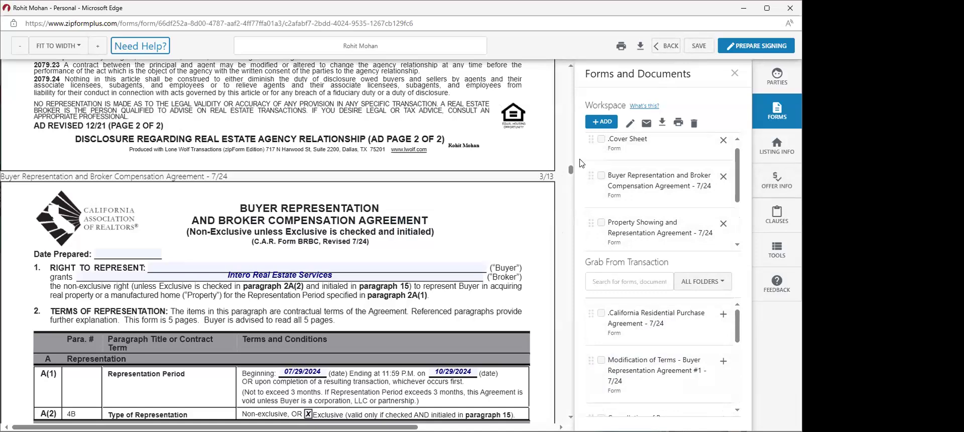
- Scroll down to the Property Showing agreement, then go BACK to the transaction's Documents tab
drag(570, 171, 570, 177)
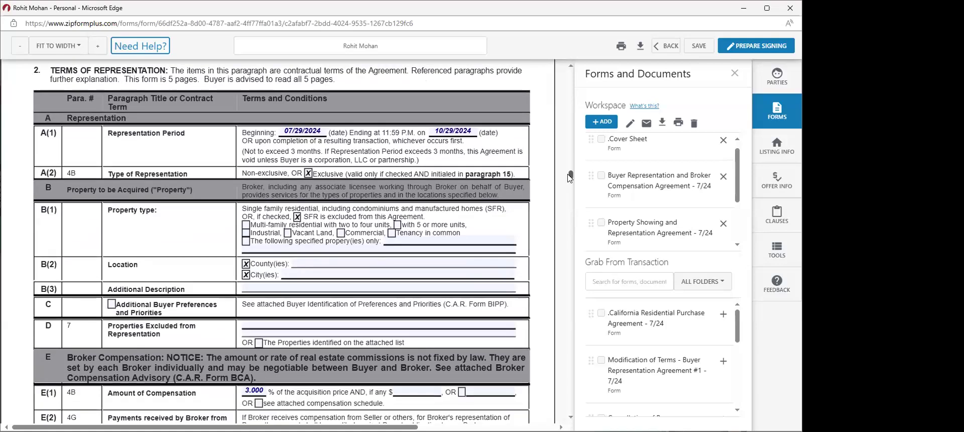
drag(570, 177, 572, 352)
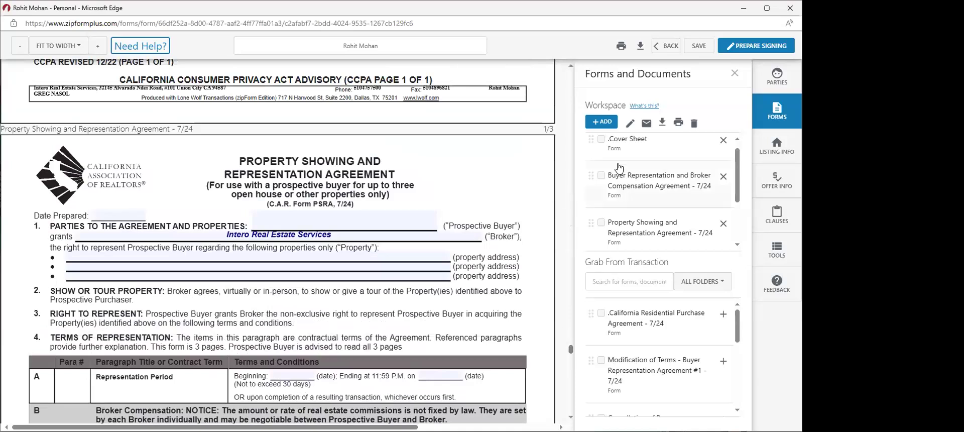
click(667, 46)
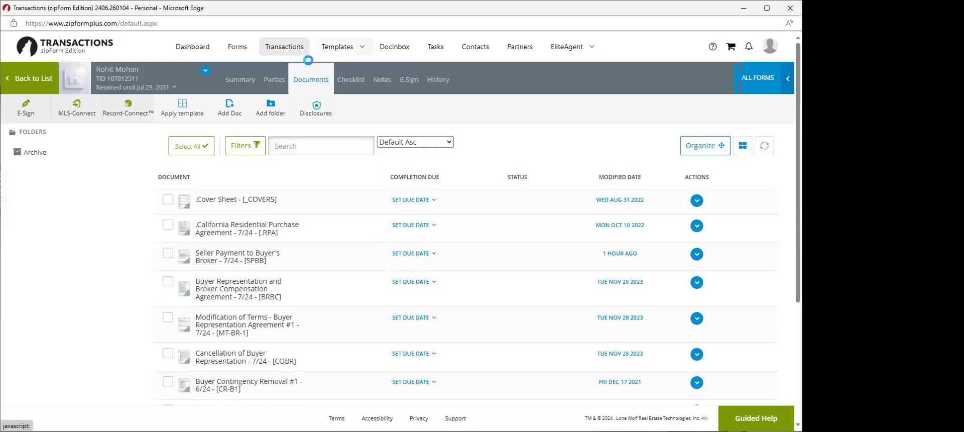
- Open Templates > Forms and Checklists and view the Residential Listing Contract template, returning to the list
mouse_move(324, 50)
click(330, 74)
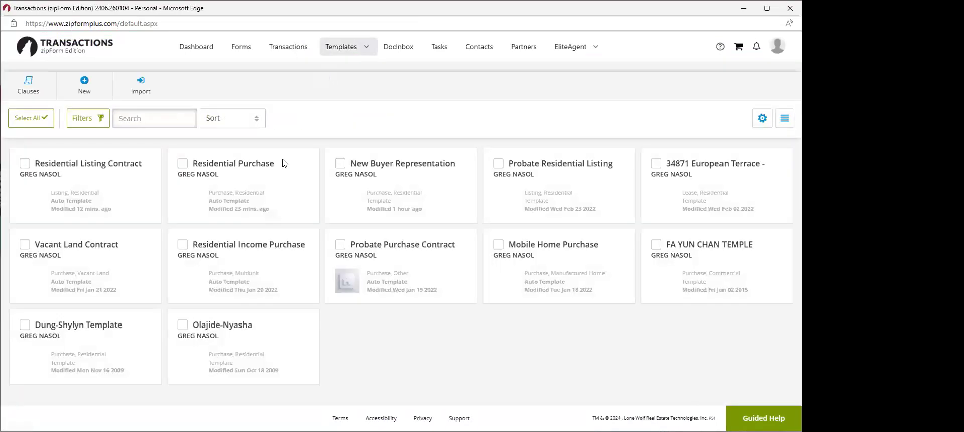
click(120, 162)
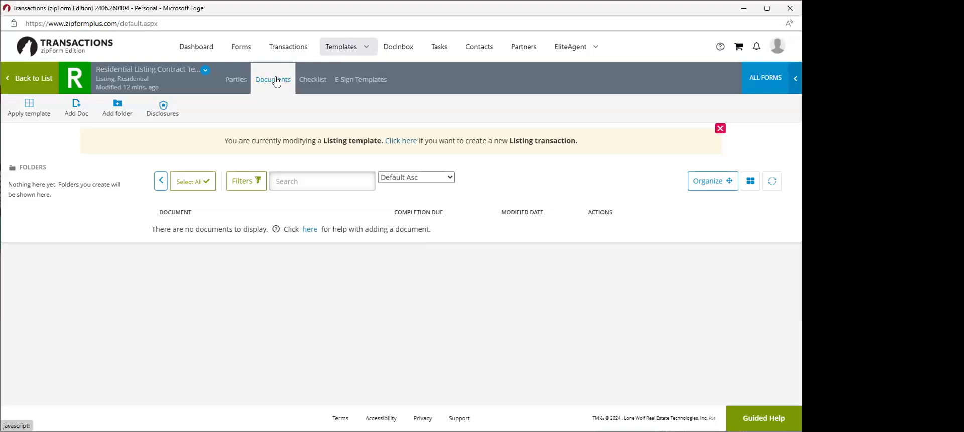
mouse_move(341, 47)
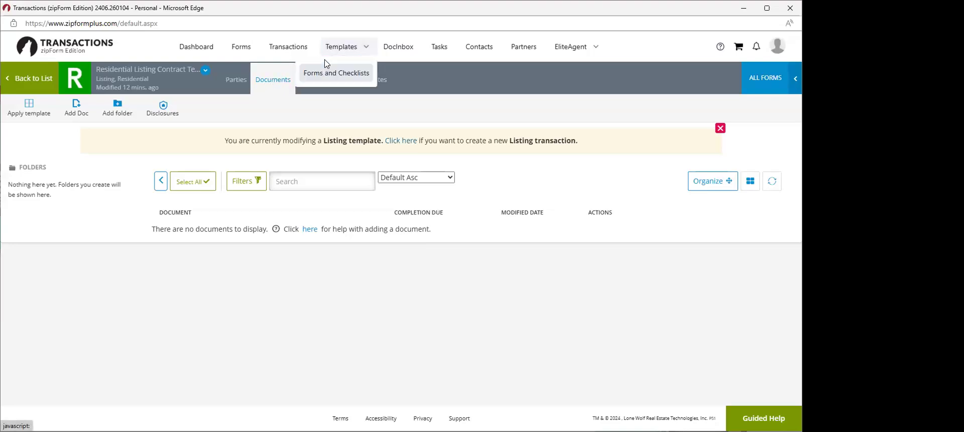
click(336, 72)
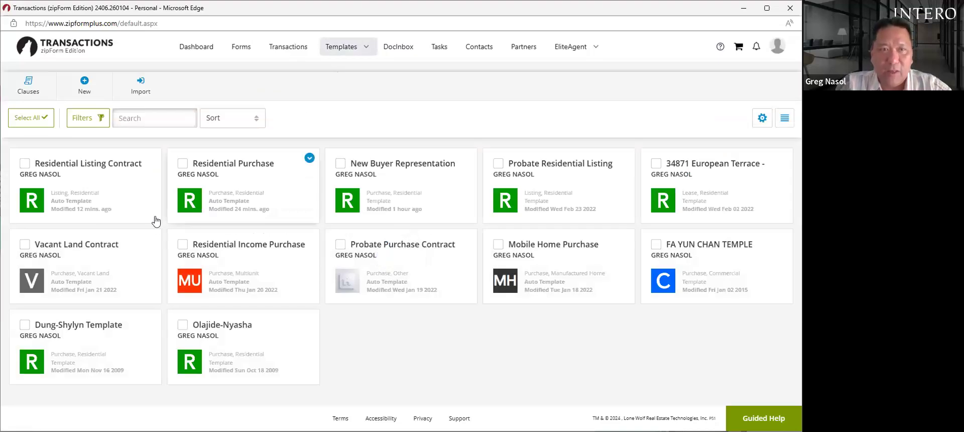
click(114, 163)
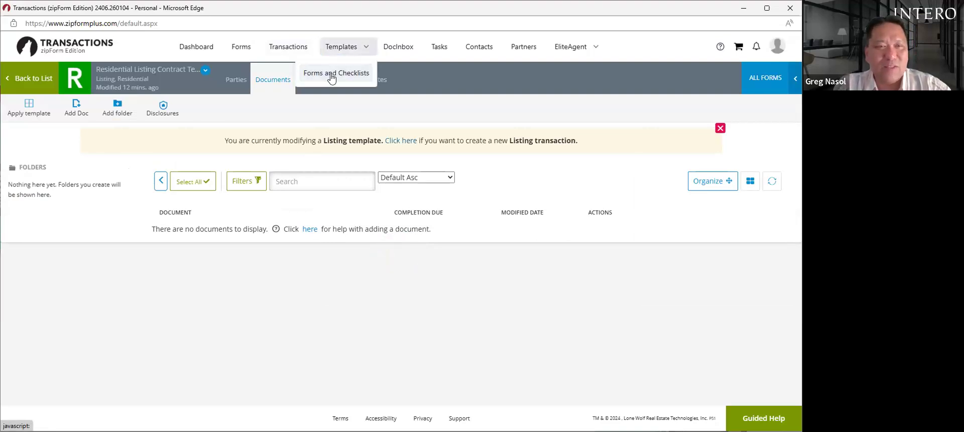
click(331, 75)
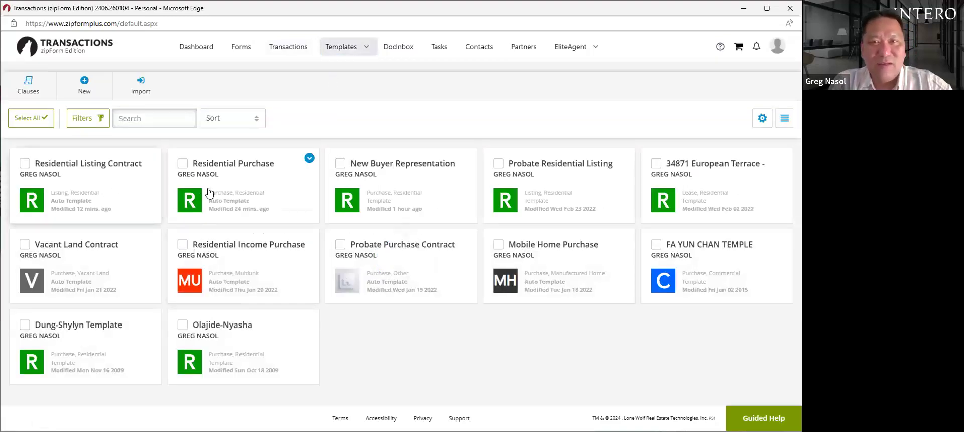